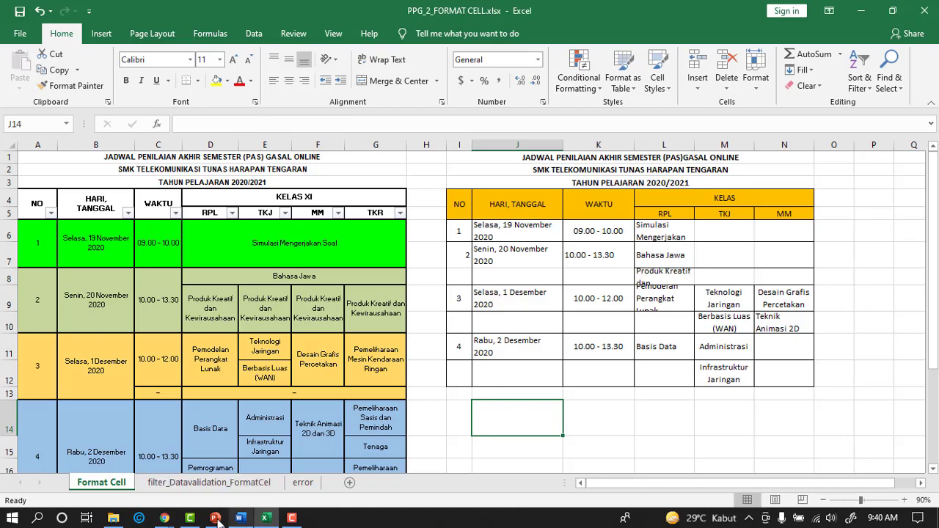
# Step: Switch to the Google Meet call in Chrome and share the PPG_2_FORMAT CELL.xlsx window
pyautogui.moveTo(166, 520)
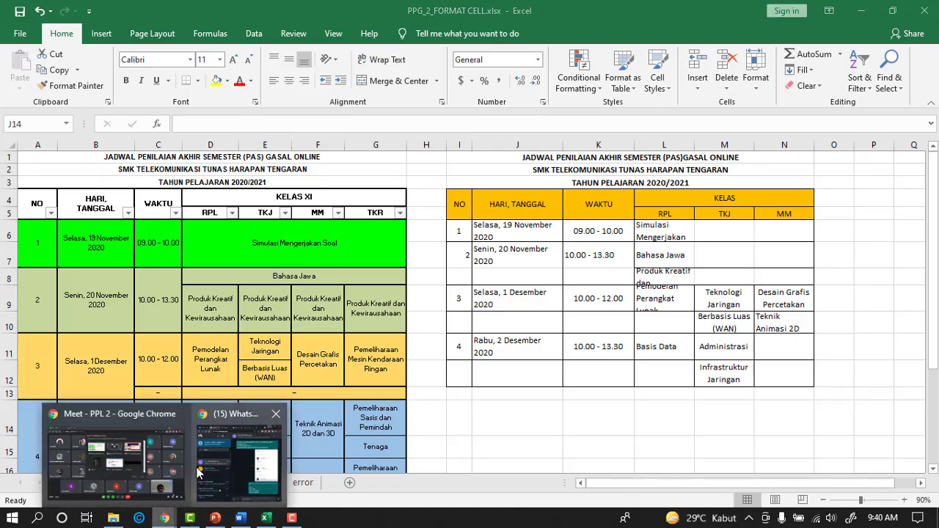
pyautogui.click(114, 451)
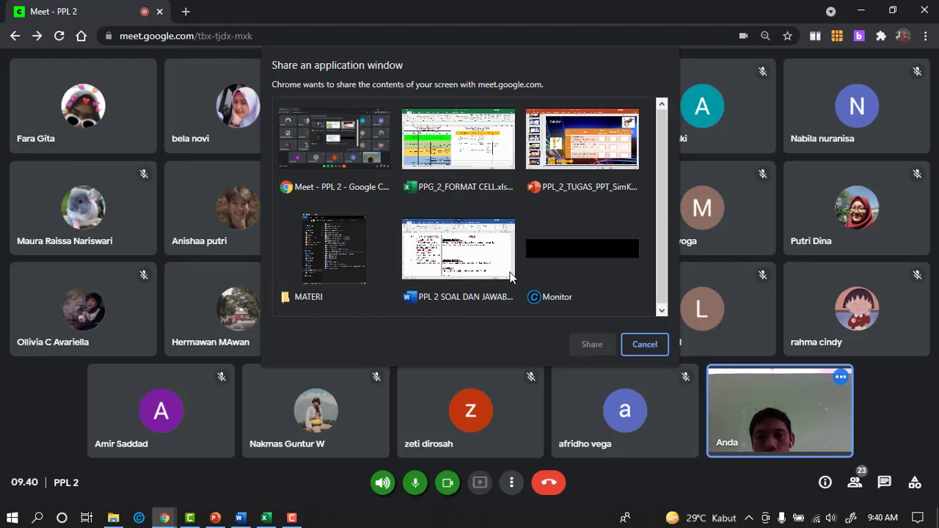
pyautogui.moveTo(661, 220); pyautogui.dragTo(662, 234)
pyautogui.click(458, 140)
pyautogui.click(577, 354)
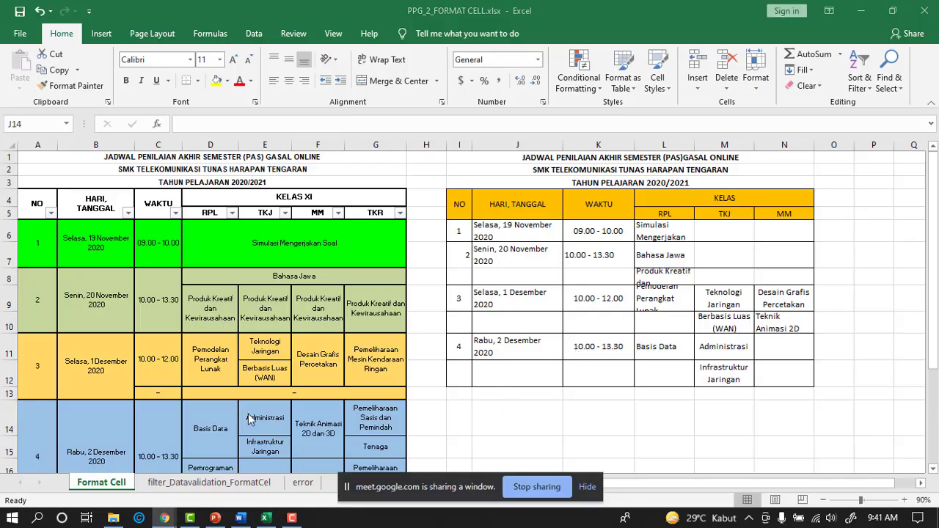
# Step: Open the filter_Datavalidation_FormatCel sheet at the second Kas Kecil table and look at its Jml column
pyautogui.click(475, 431)
pyautogui.click(234, 485)
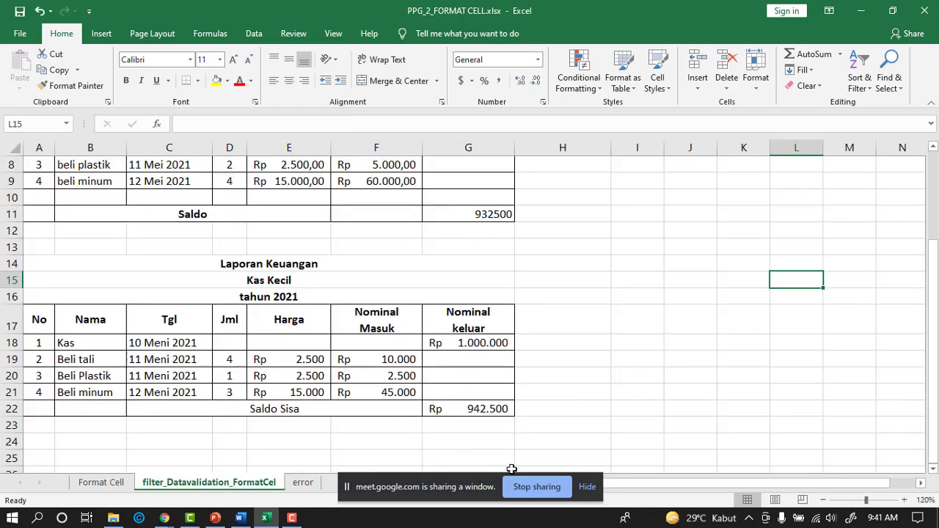
pyautogui.click(579, 389)
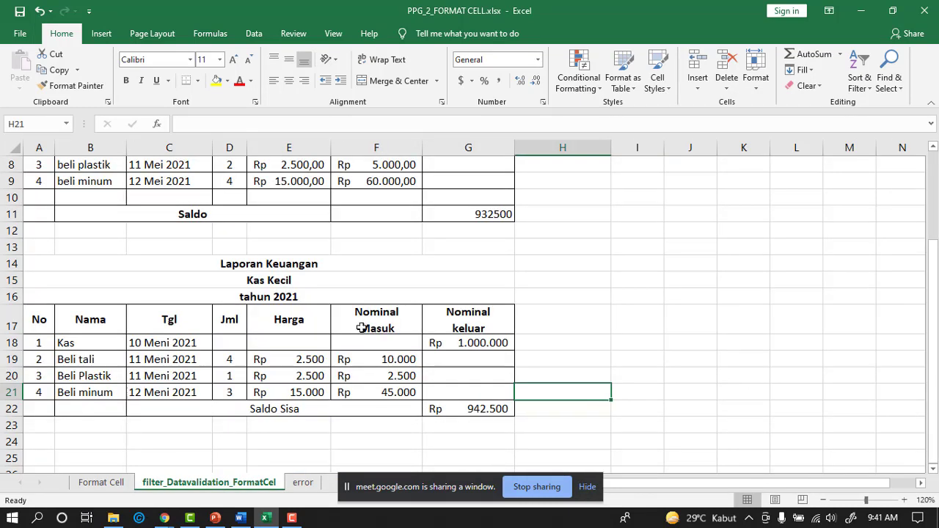
pyautogui.click(231, 361)
pyautogui.click(644, 310)
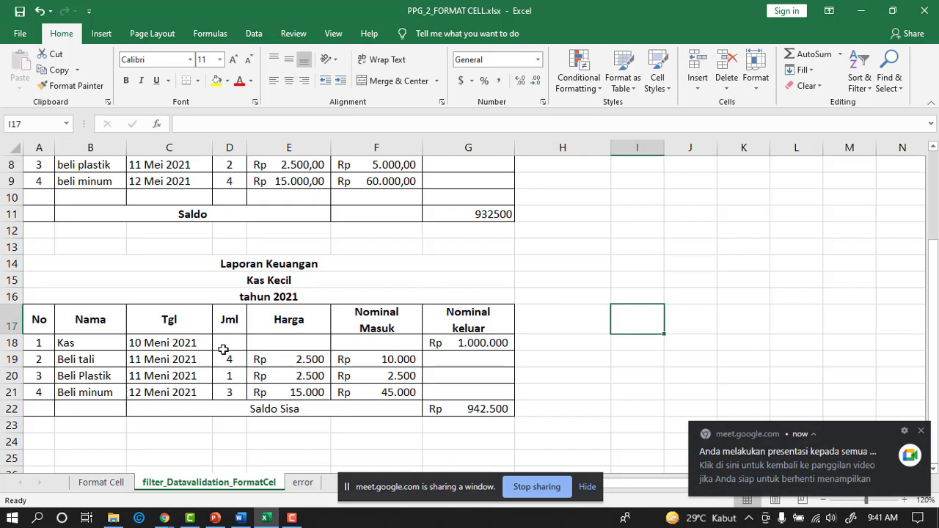
# Step: Insert an empty row above the Saldo Sisa row of the second Kas Kecil table
pyautogui.click(229, 358)
pyautogui.rightClick(7, 408)
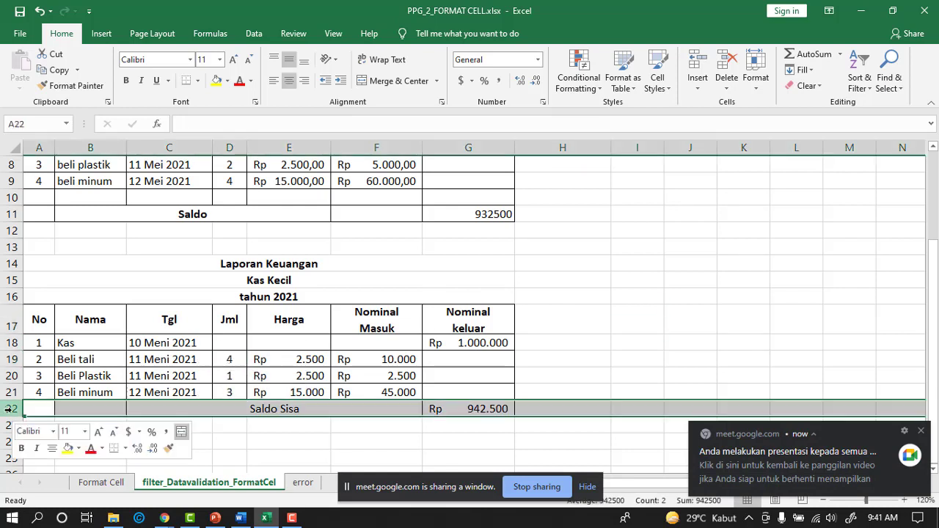
pyautogui.click(59, 301)
pyautogui.moveTo(637, 339); pyautogui.dragTo(637, 323)
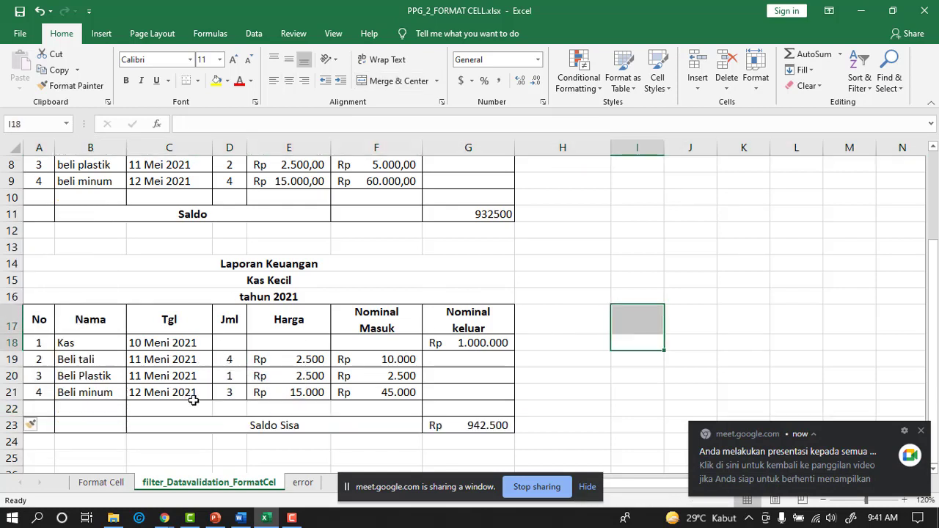
# Step: Review the data validation criteria and input message of Jml cell D22, leaving the settings as they are
pyautogui.click(226, 406)
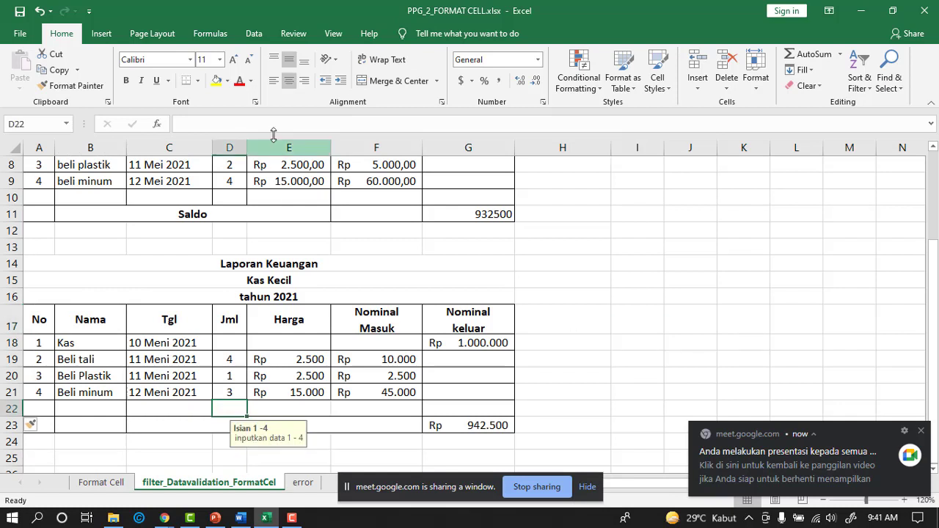
pyautogui.click(253, 33)
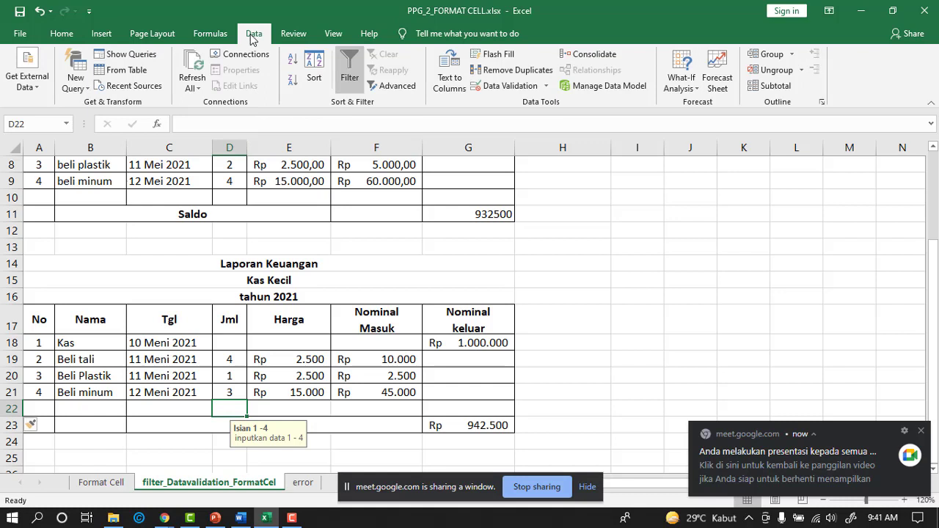
pyautogui.click(508, 86)
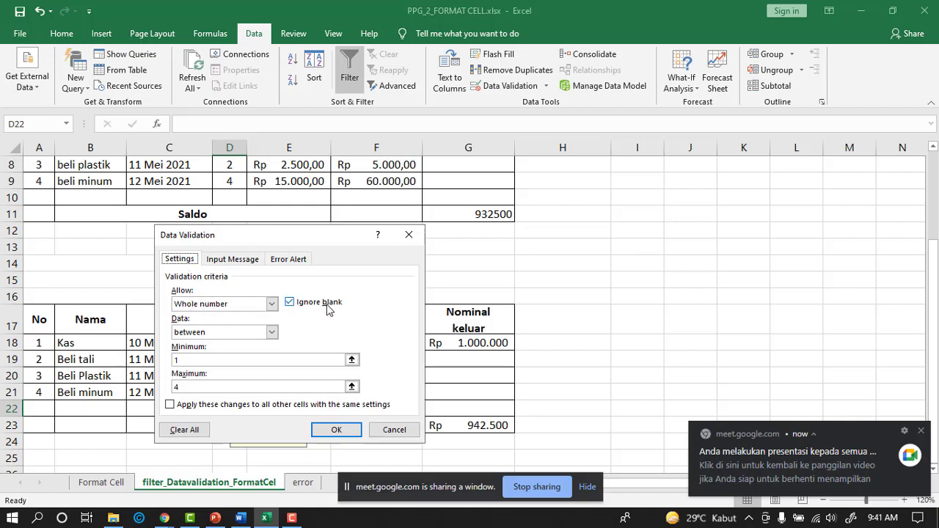
pyautogui.click(224, 386)
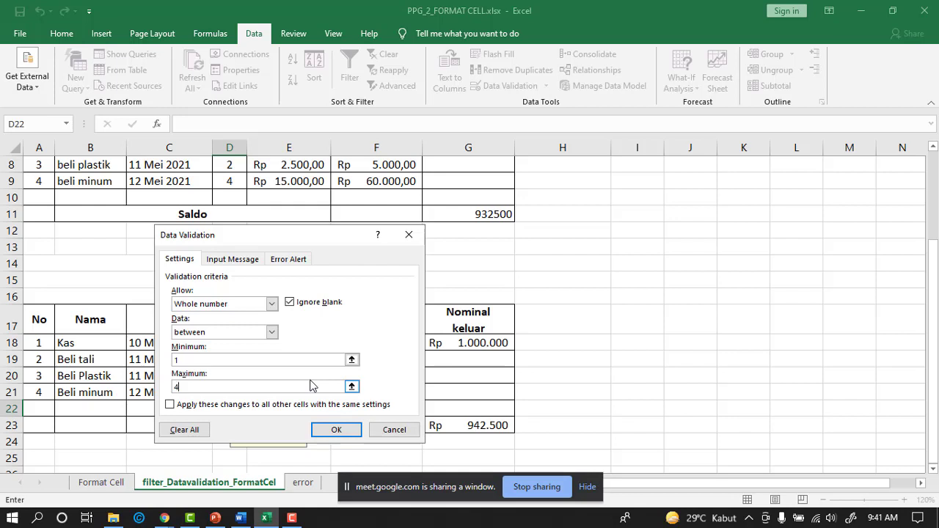
pyautogui.click(229, 262)
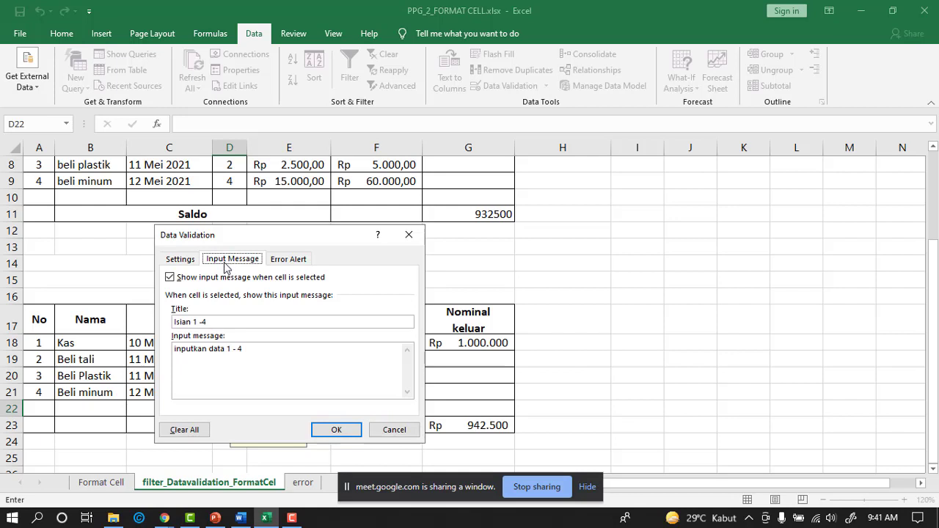
pyautogui.click(401, 435)
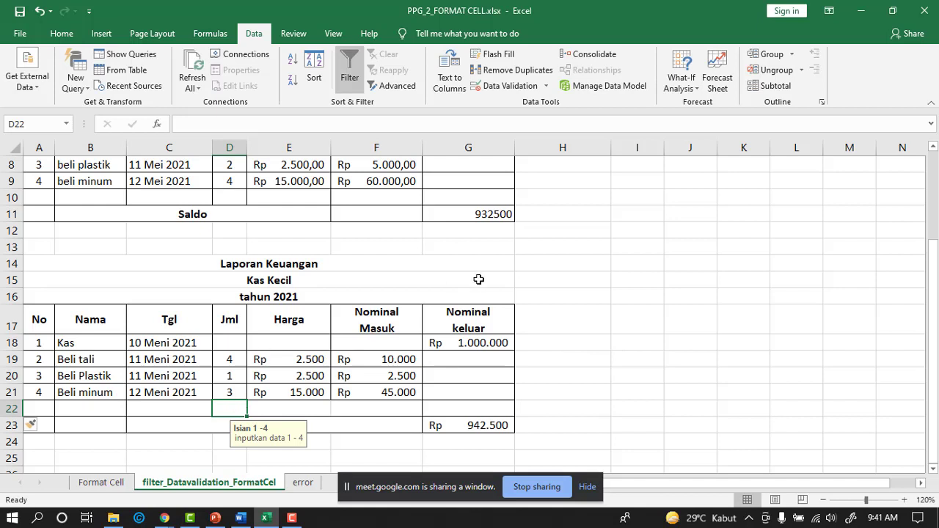
# Step: Reselect cell D22 to show its input prompt and reopen its data validation input message for viewing
pyautogui.click(628, 329)
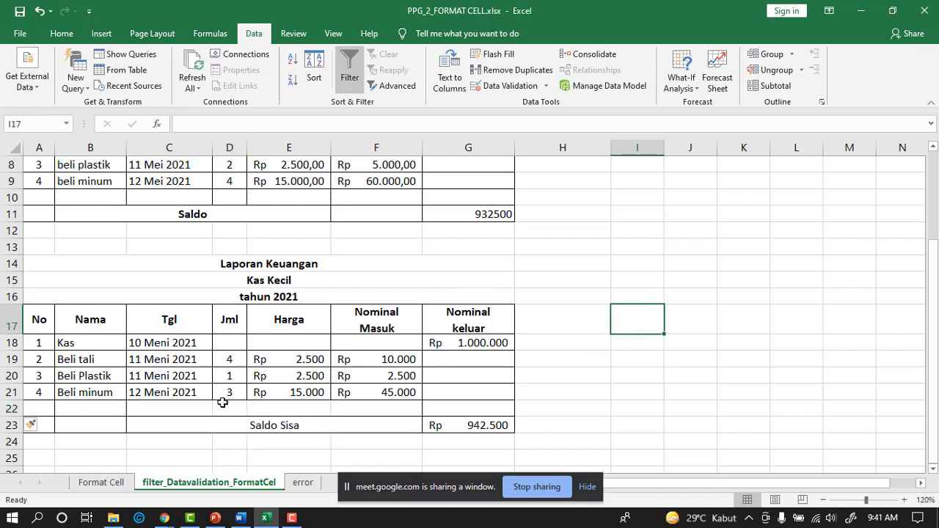
pyautogui.click(232, 408)
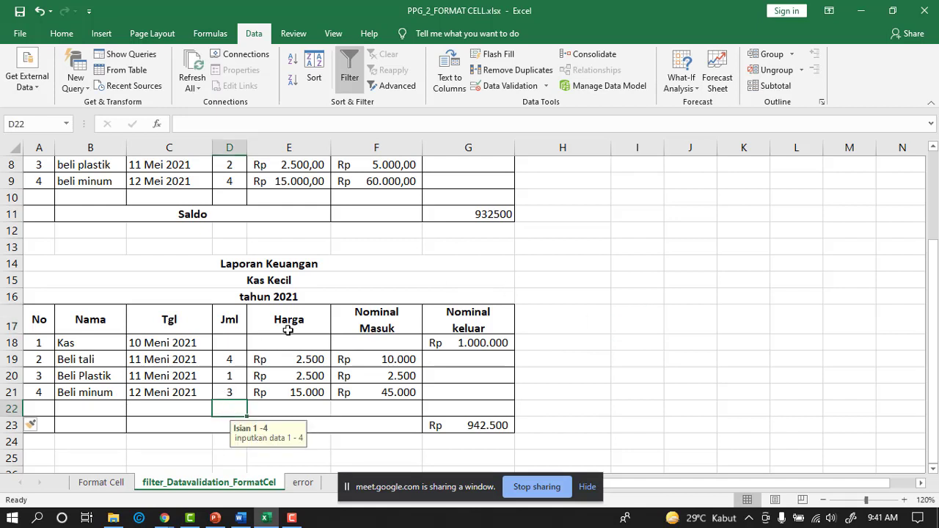
pyautogui.click(505, 86)
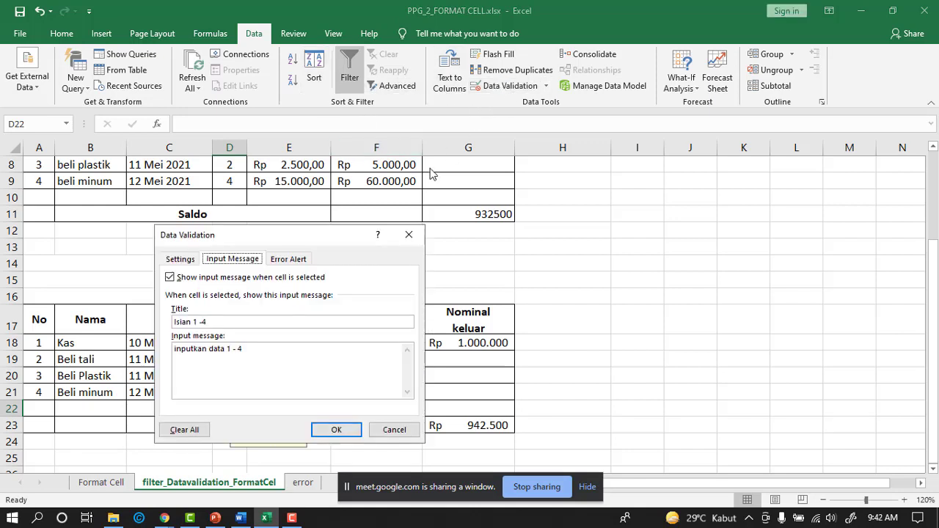
pyautogui.click(390, 430)
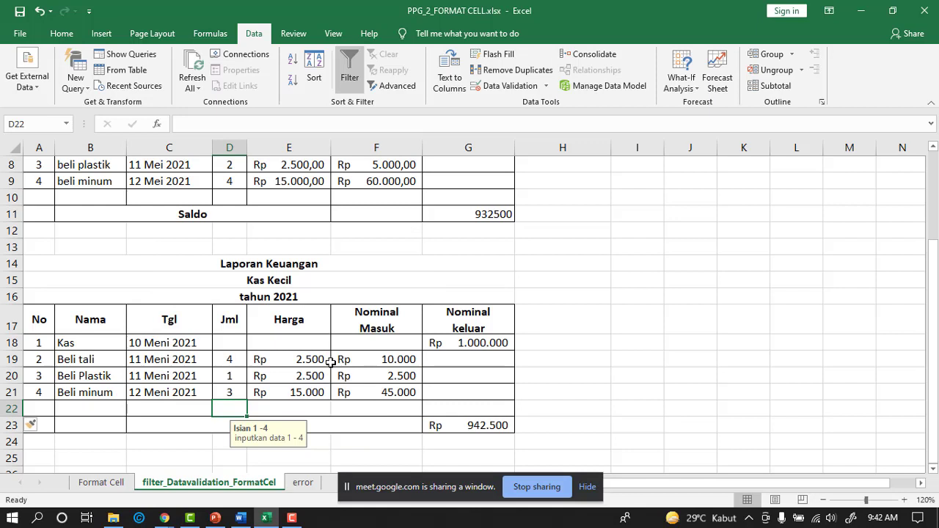
# Step: Check the input prompts on Jml cells D21, D20 and D19
pyautogui.click(237, 390)
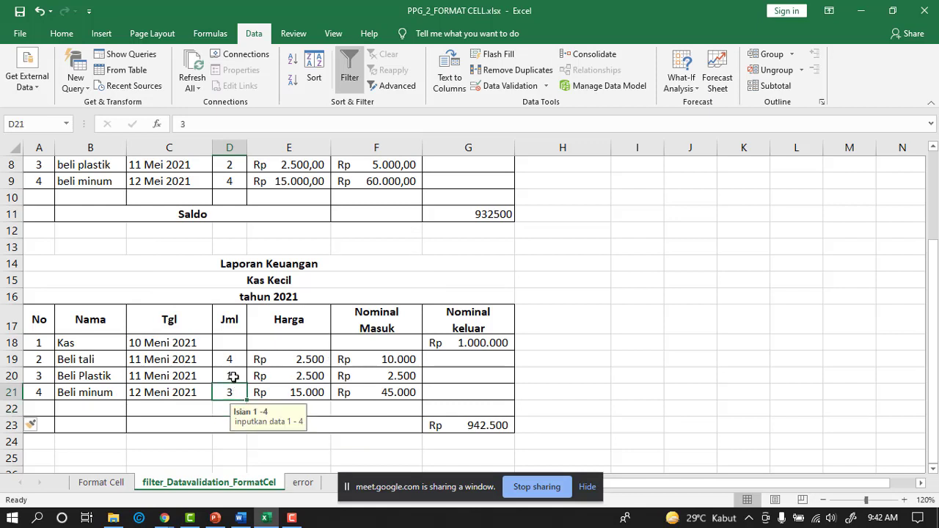
pyautogui.click(233, 375)
pyautogui.click(235, 359)
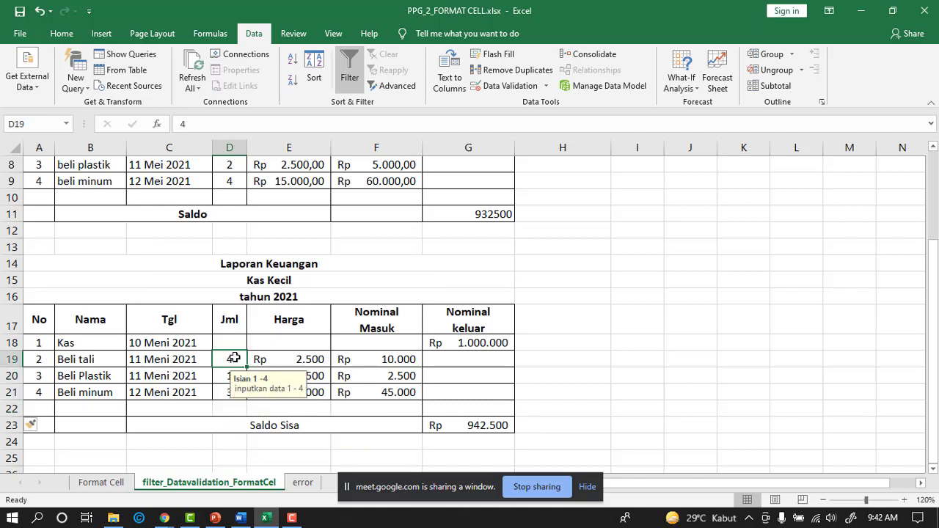
pyautogui.click(587, 370)
# Step: Stop sharing the workbook window and return to the Google Meet call
pyautogui.click(559, 489)
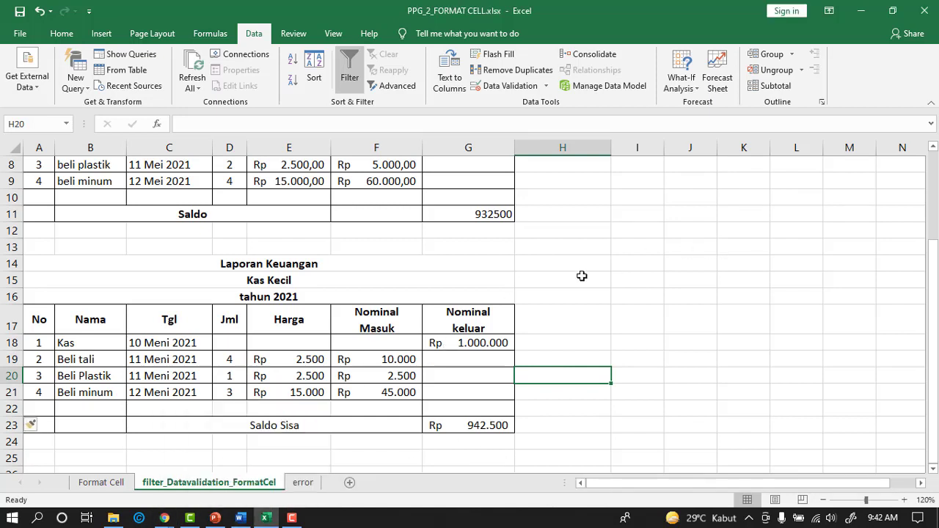
pyautogui.click(863, 13)
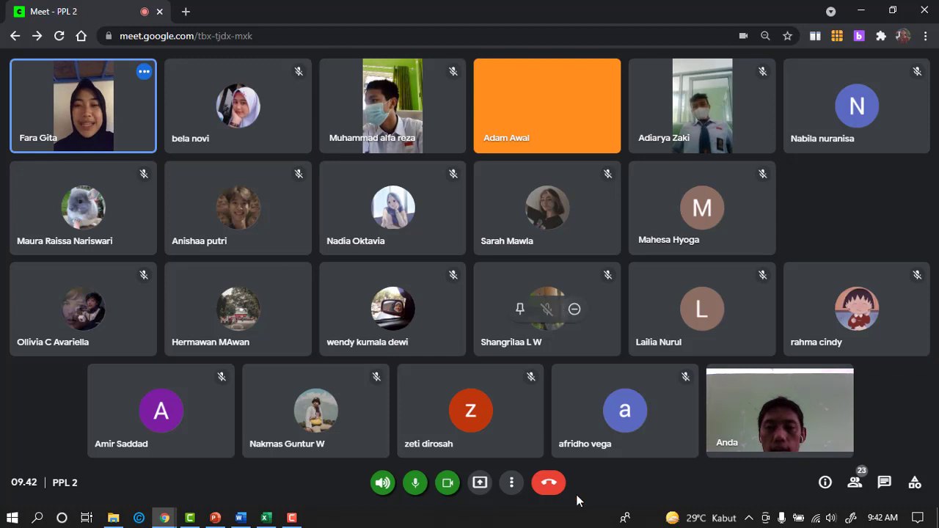
# Step: Restore the minimized workbook and present the PPG_2_FORMAT CELL.xlsx window in the Google Meet call
pyautogui.click(480, 484)
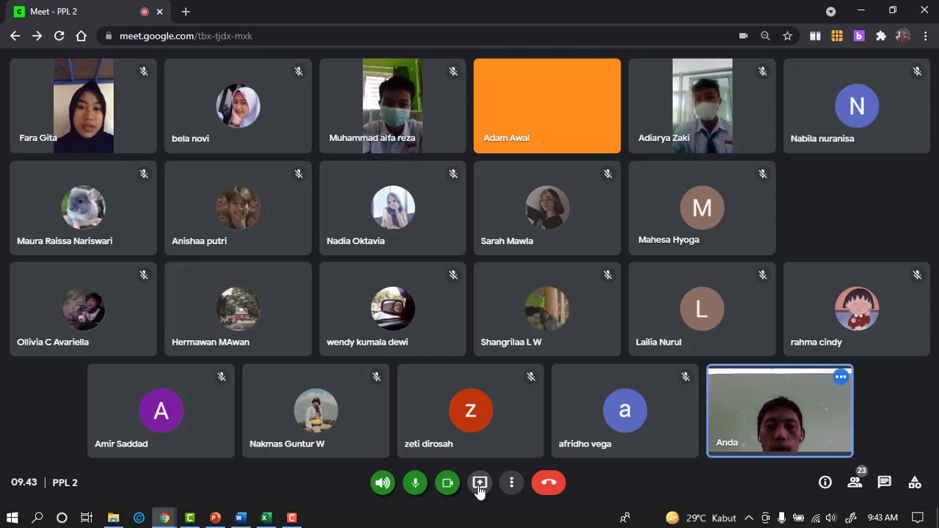
pyautogui.click(511, 424)
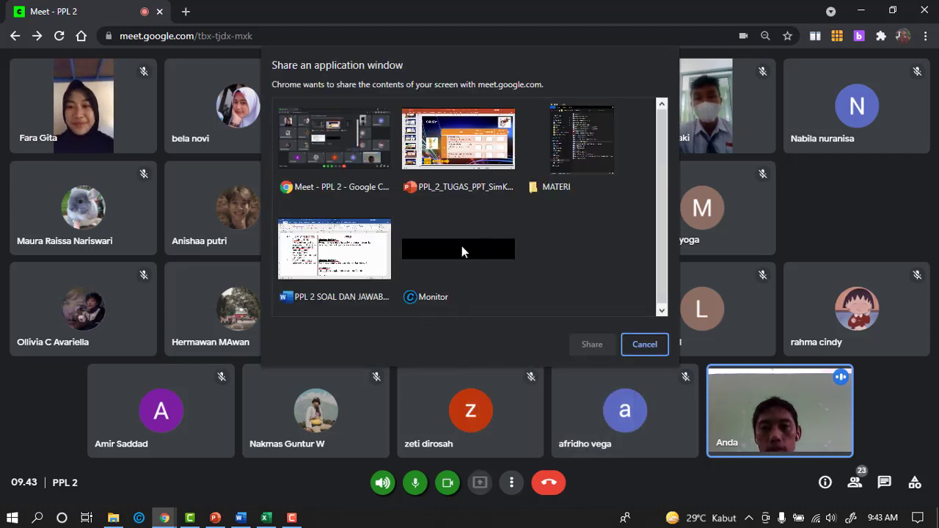
pyautogui.click(266, 518)
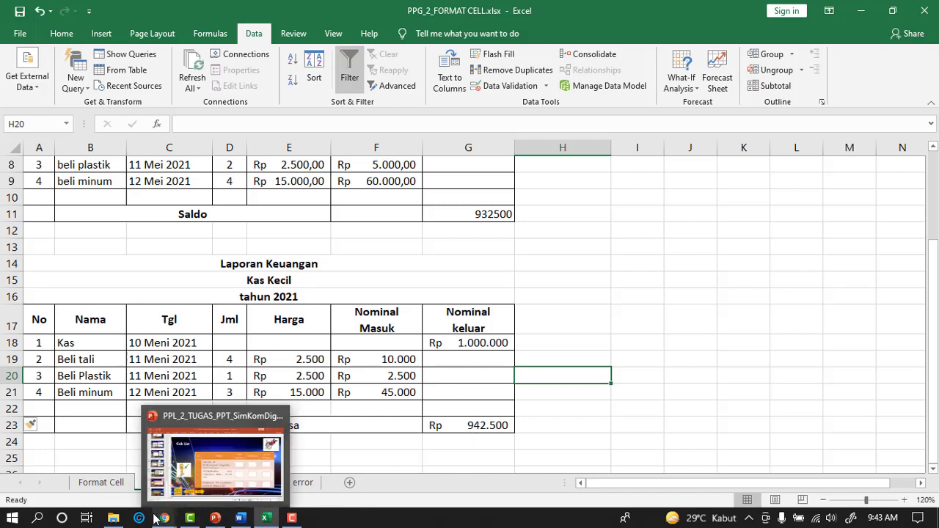
pyautogui.moveTo(164, 518)
pyautogui.click(166, 478)
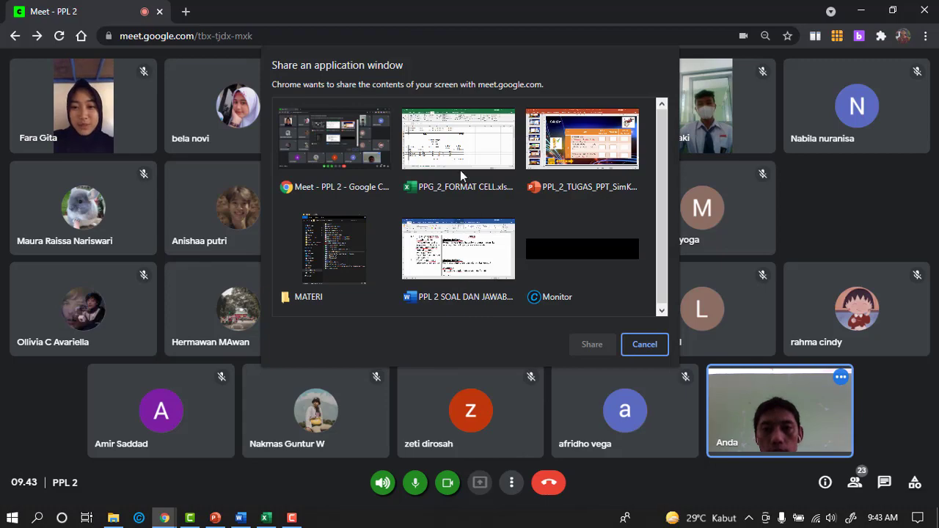
pyautogui.click(456, 174)
pyautogui.click(589, 347)
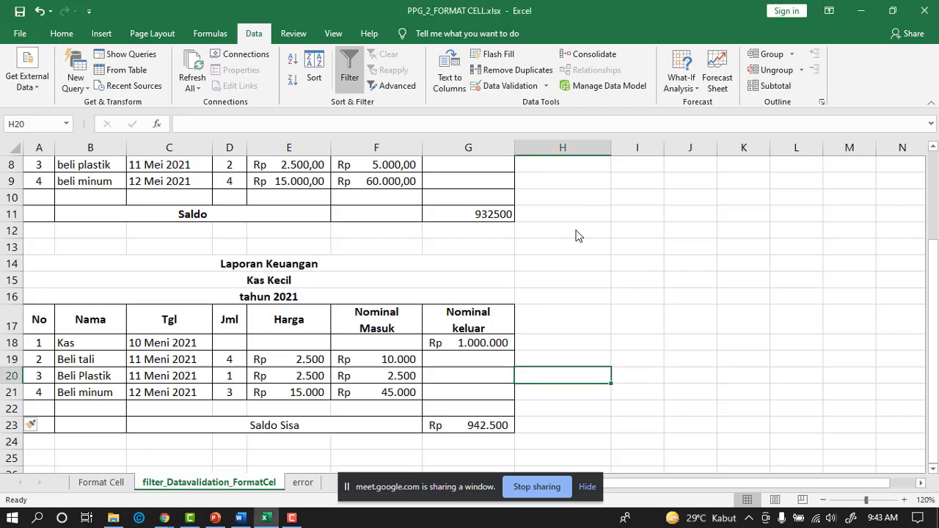
# Step: Open the Format Cell sheet and bring the empty area below the orange-headed schedule into view
pyautogui.click(102, 483)
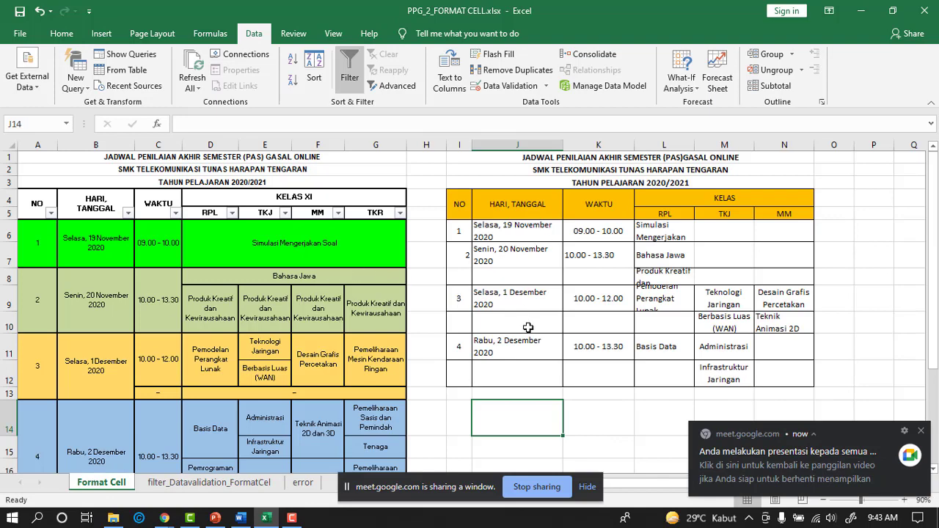
pyautogui.scroll(-1, 528, 326)
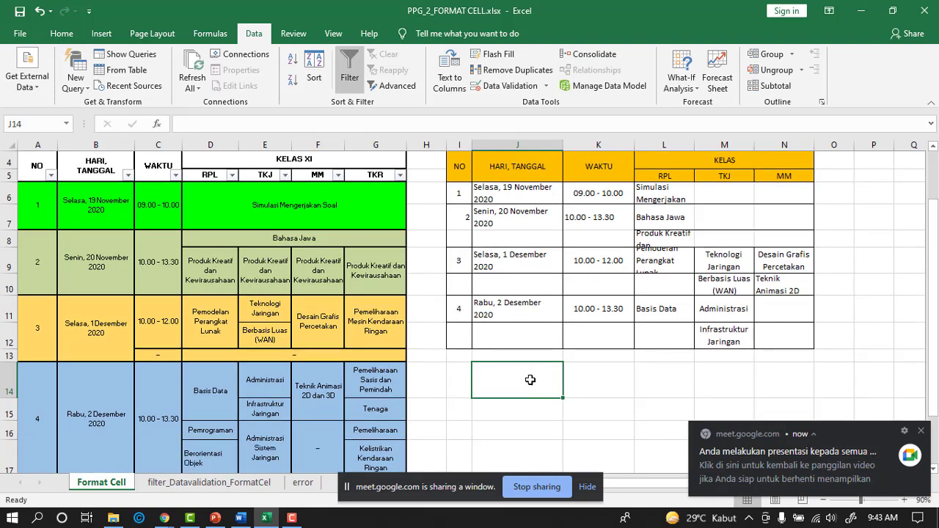
# Step: Merge and center the empty cells J14:K14 below the orange-headed schedule
pyautogui.moveTo(529, 379); pyautogui.dragTo(615, 373)
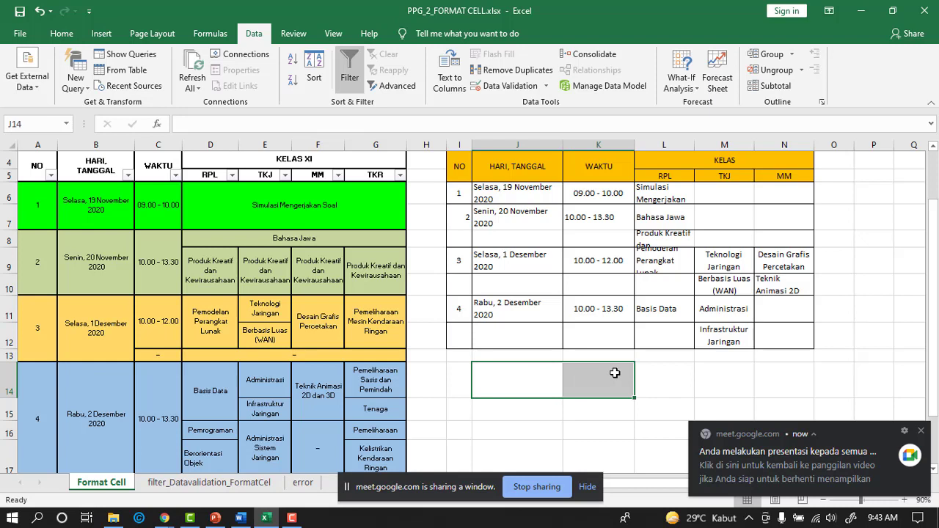
pyautogui.click(63, 35)
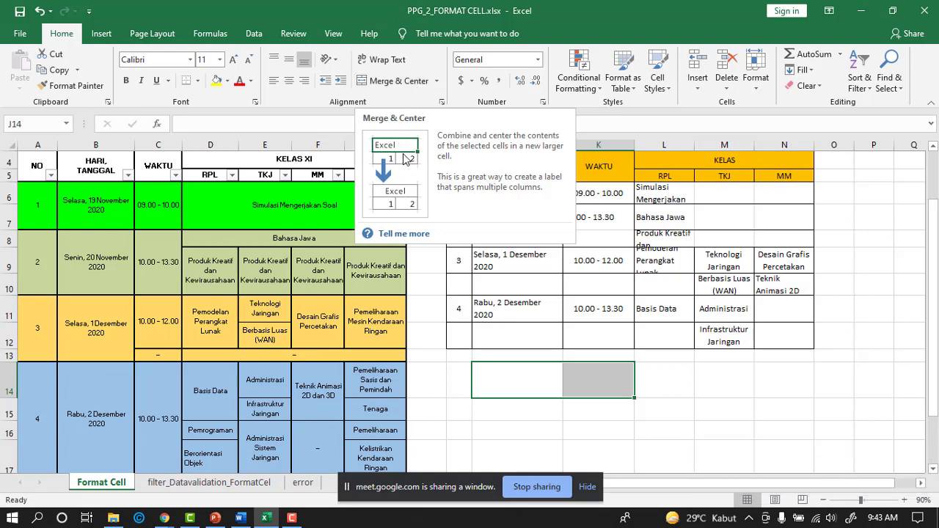
pyautogui.click(376, 81)
pyautogui.click(679, 412)
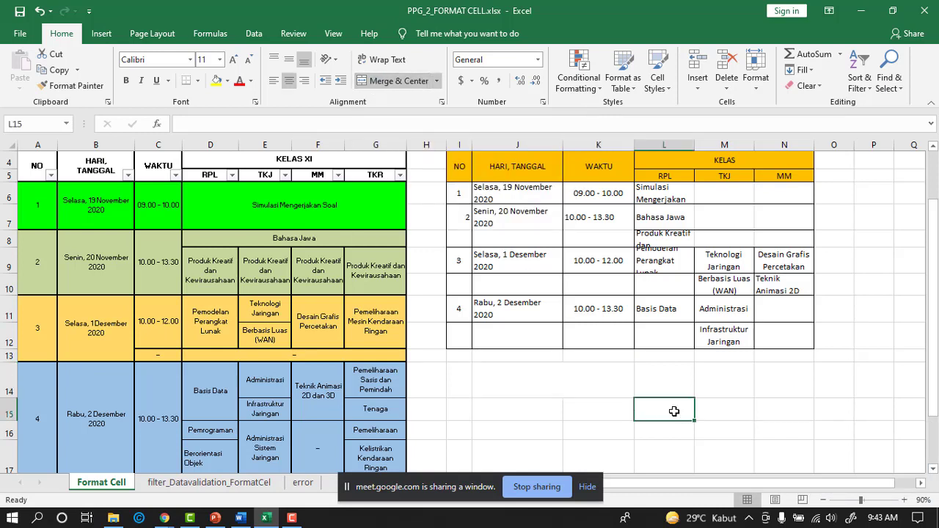
# Step: Unmerge the merged cell J14:K14
pyautogui.click(563, 380)
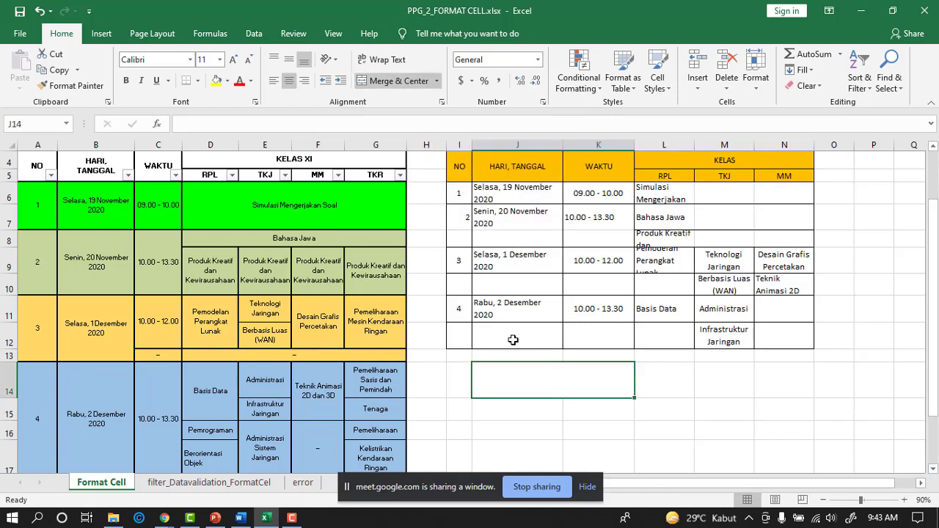
pyautogui.click(387, 81)
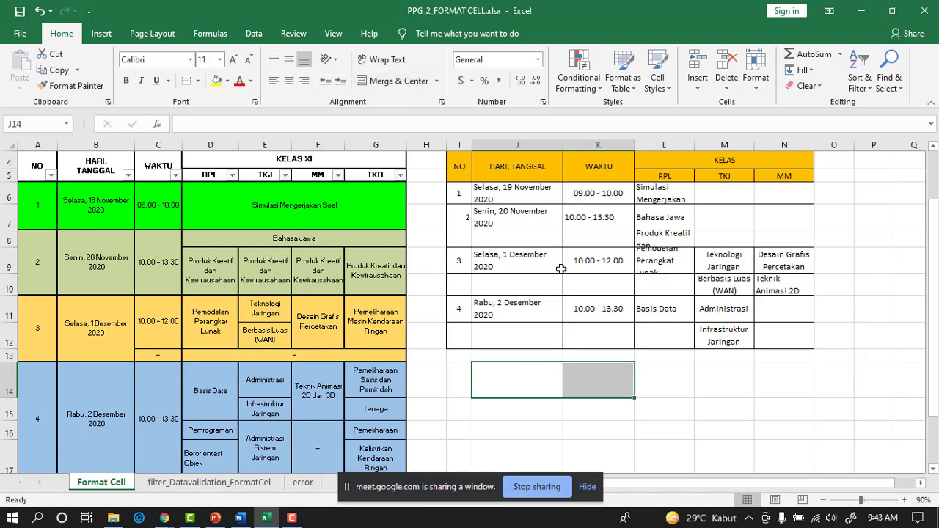
# Step: Turn off text wrapping for the first date in J6 and narrow column J so the date no longer fits
pyautogui.click(532, 192)
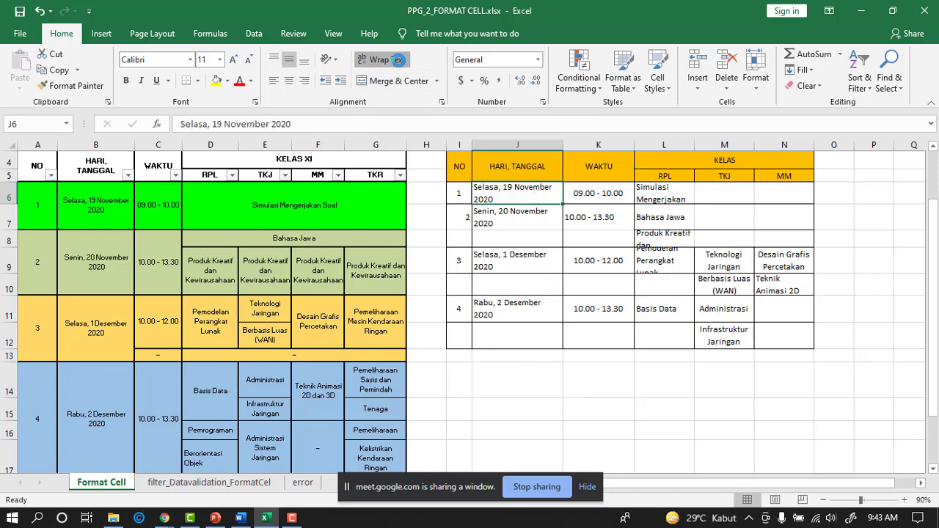
pyautogui.click(401, 63)
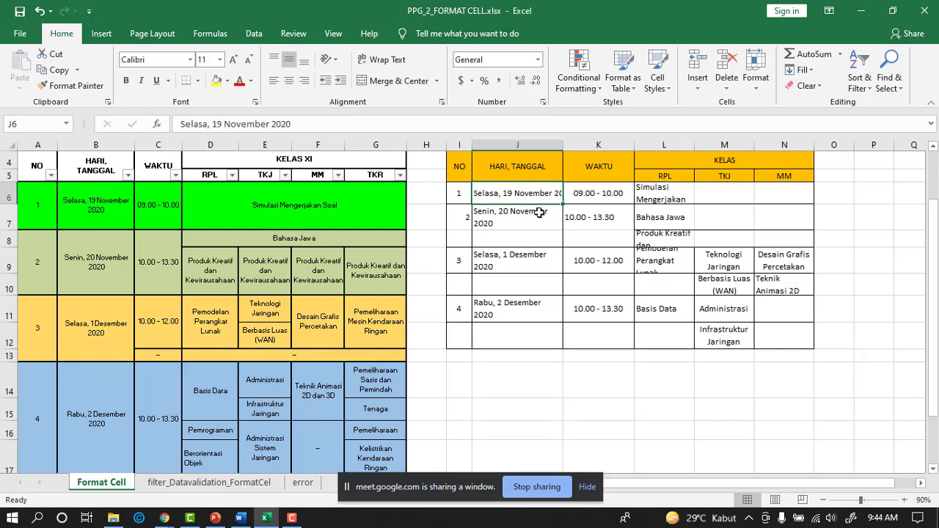
pyautogui.moveTo(563, 143); pyautogui.dragTo(537, 144)
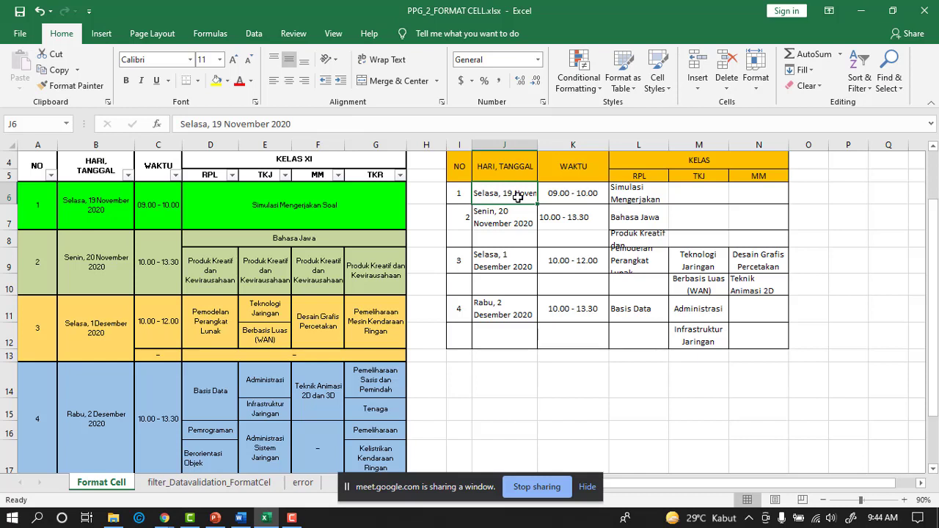
# Step: Wrap the date text in J6 within the narrowed column and turn the wrapping off again
pyautogui.click(397, 62)
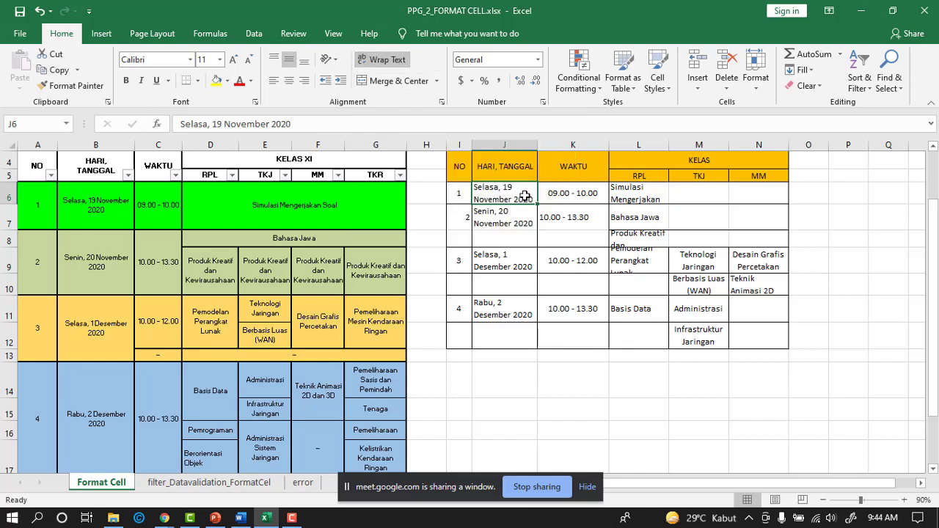
pyautogui.click(393, 61)
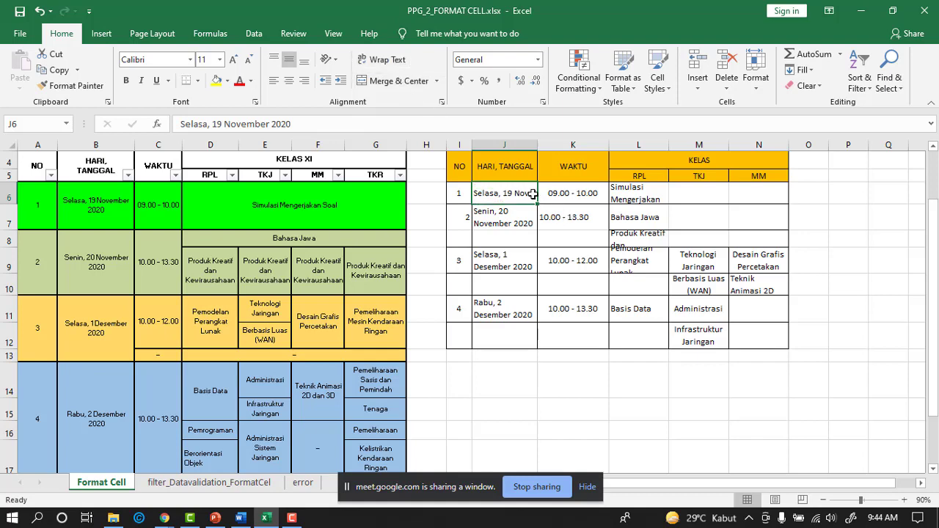
# Step: Apply the Shrink to fit text control to the date in cell J6
pyautogui.click(905, 500)
pyautogui.click(905, 500)
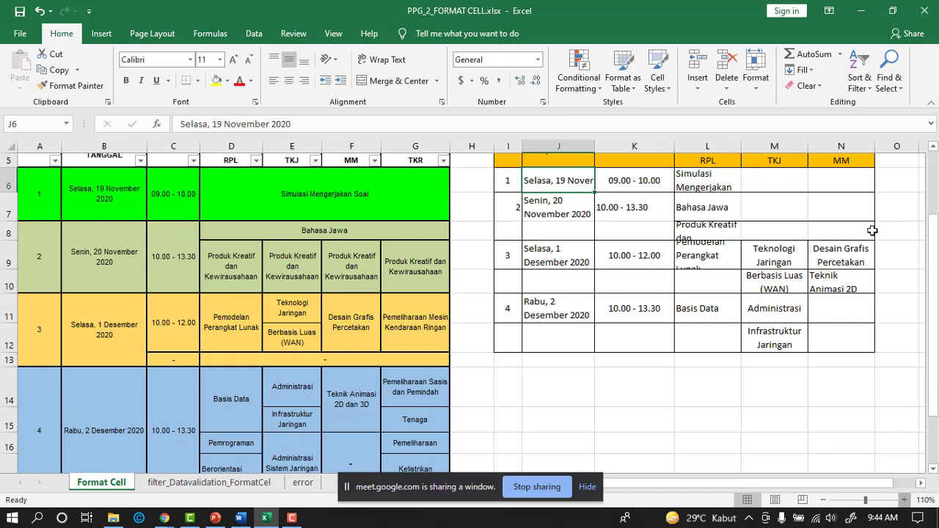
pyautogui.scroll(1, 664, 169)
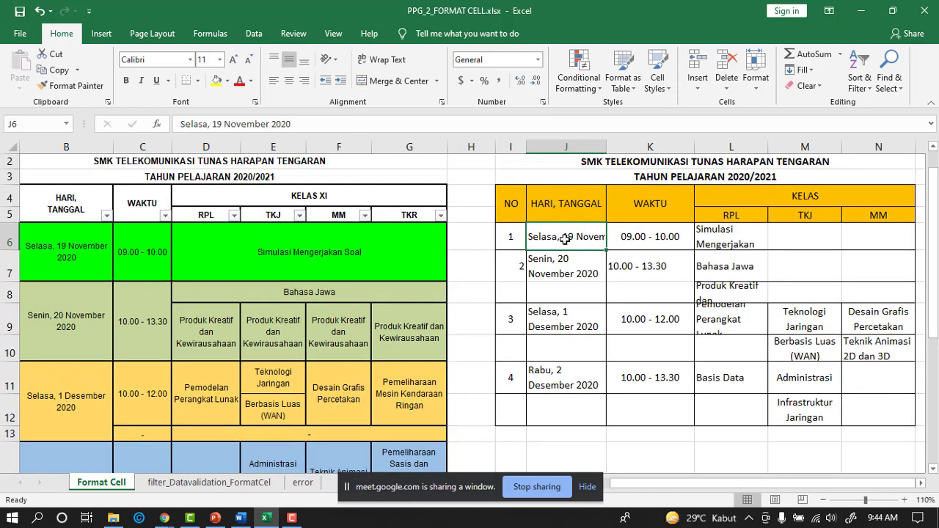
pyautogui.rightClick(564, 239)
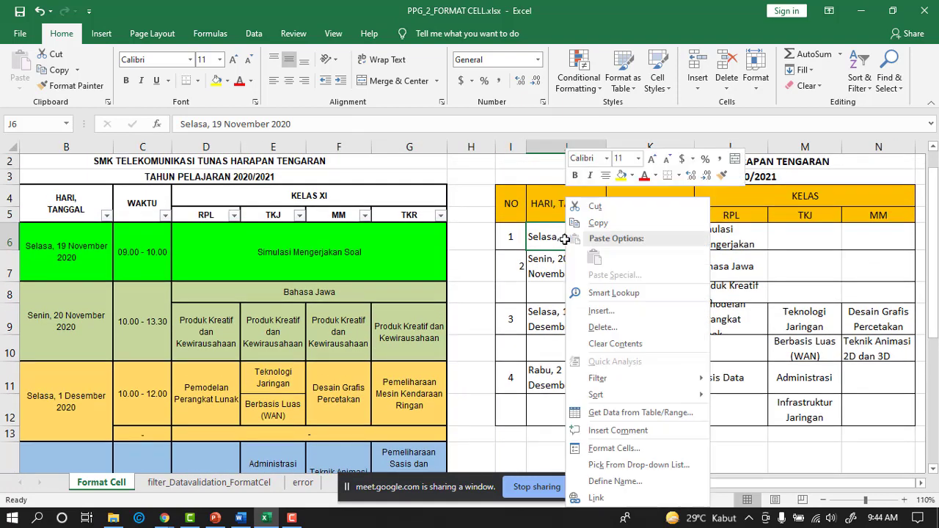
pyautogui.press('Escape')
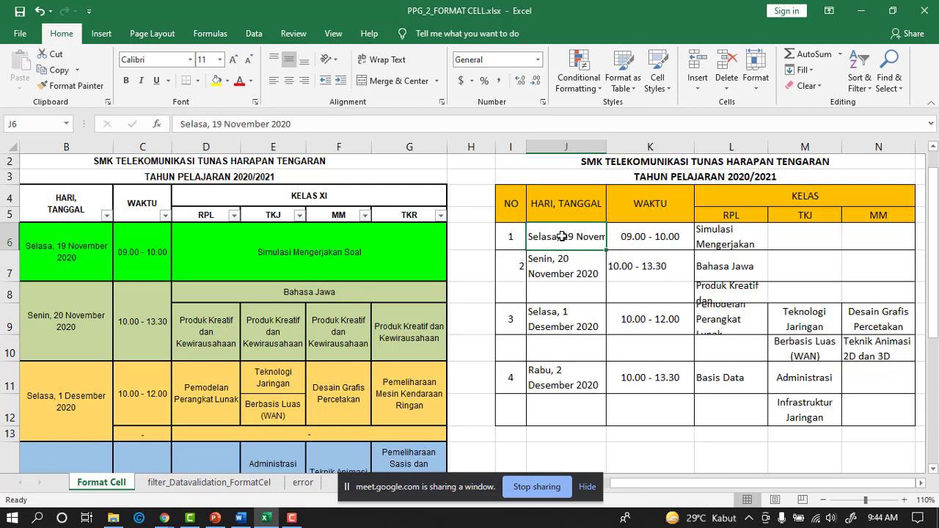
pyautogui.rightClick(552, 233)
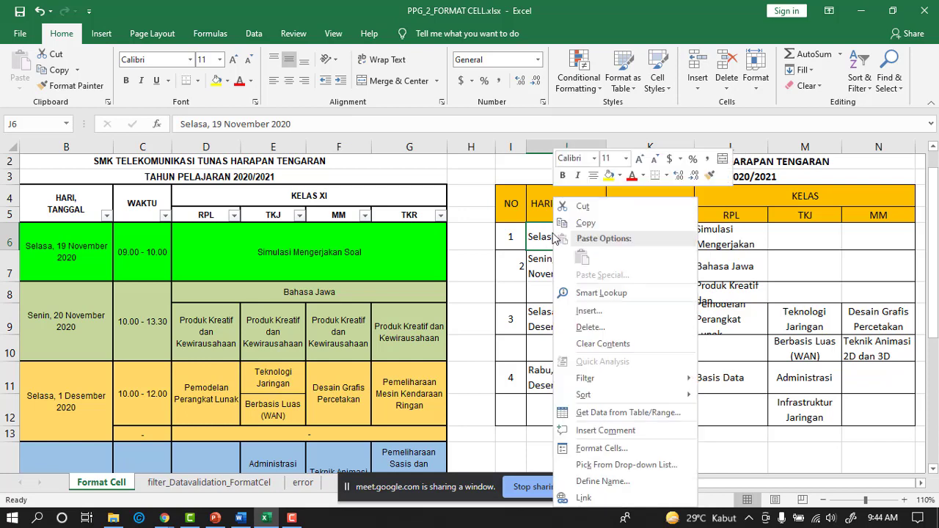
pyautogui.click(618, 451)
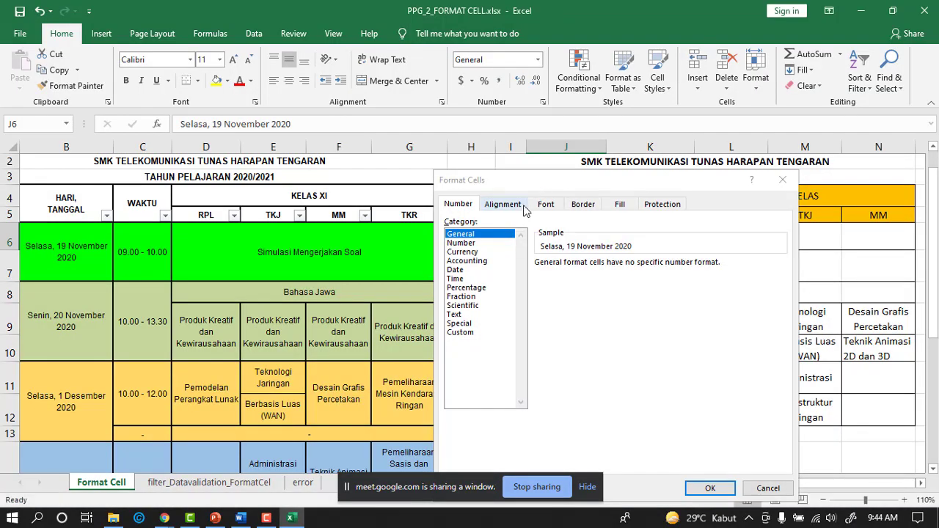
pyautogui.click(501, 205)
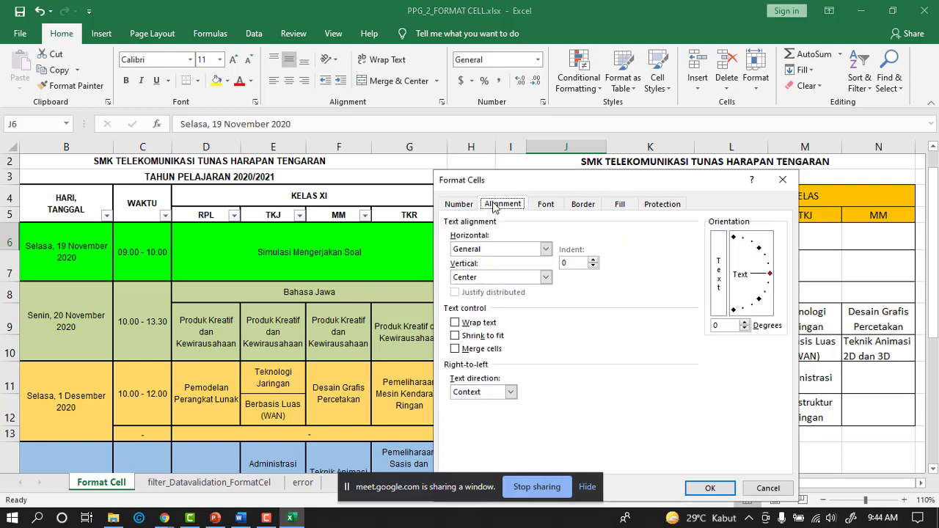
pyautogui.click(474, 339)
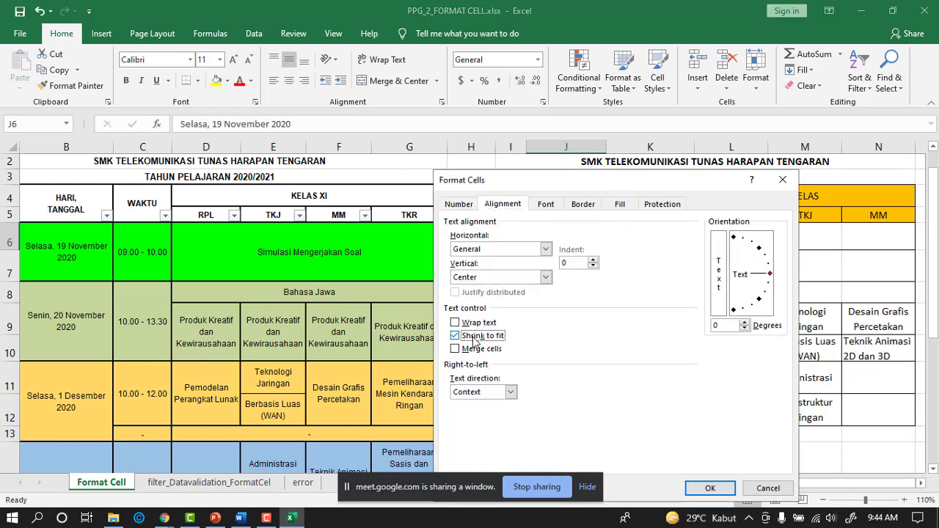
pyautogui.click(702, 491)
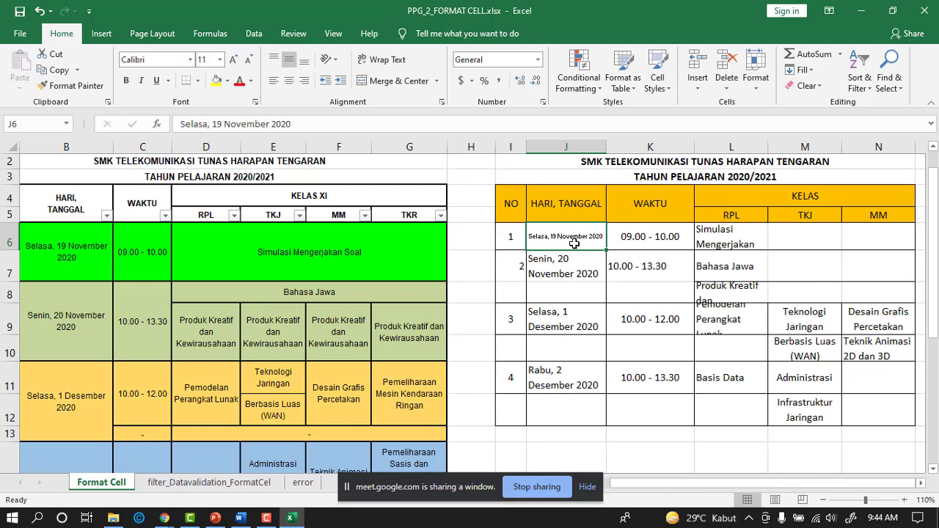
# Step: Replace Wrap text with Shrink to fit for the date in cell J7
pyautogui.rightClick(571, 269)
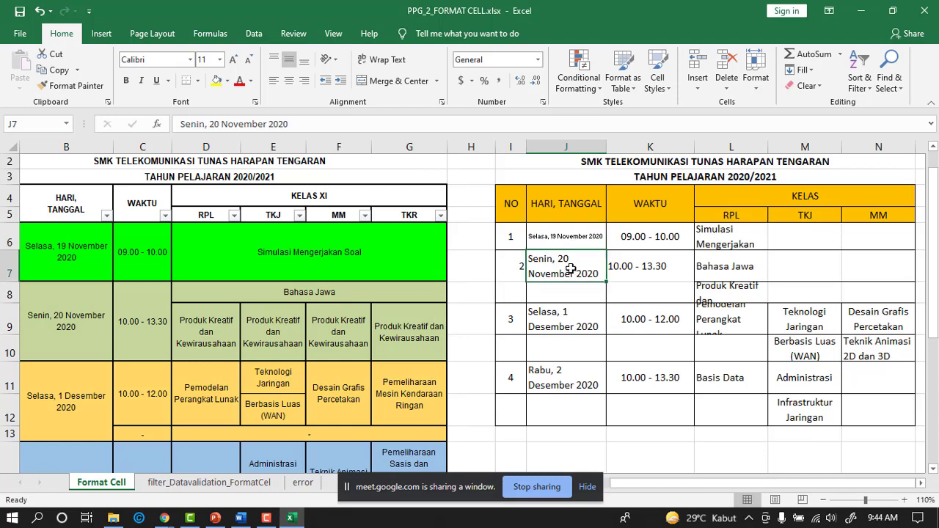
pyautogui.click(632, 449)
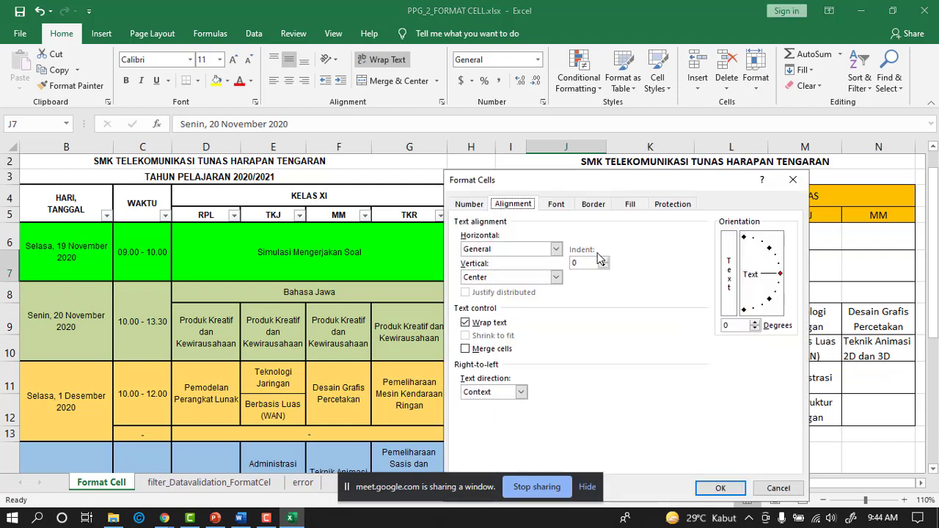
pyautogui.click(477, 323)
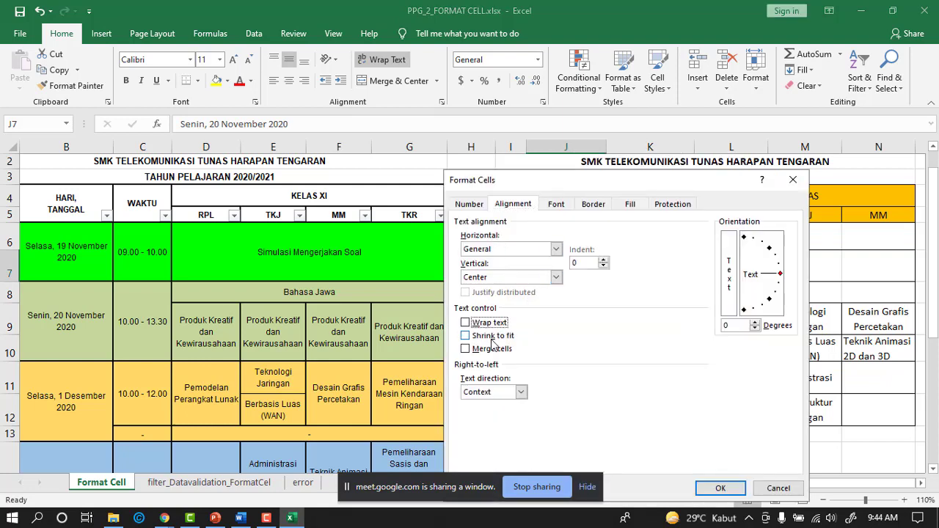
pyautogui.click(481, 335)
pyautogui.click(720, 488)
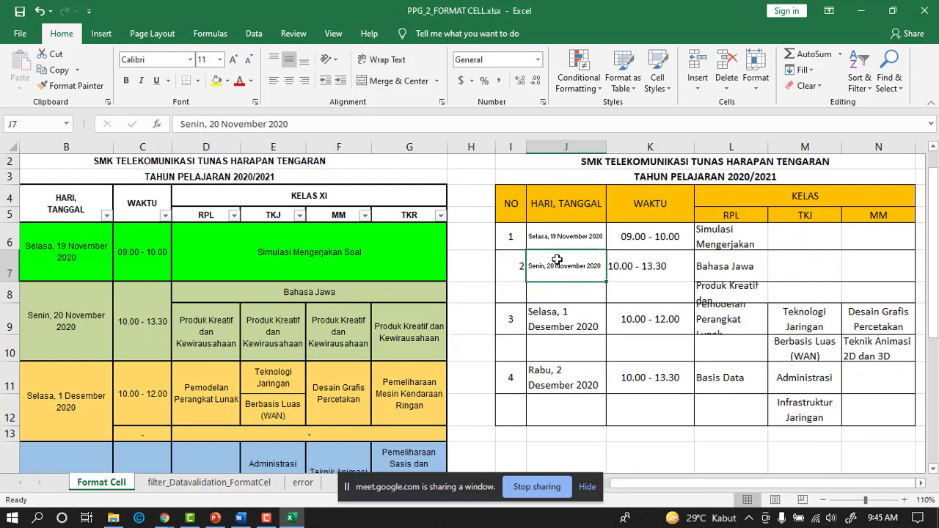
# Step: Clear Shrink to fit and turn on Wrap text for the dates in J6:J7
pyautogui.click(569, 320)
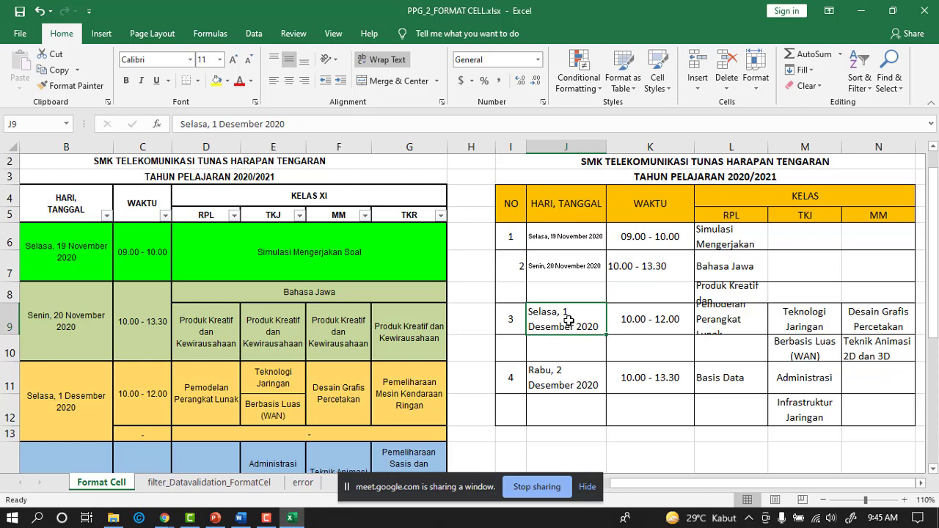
pyautogui.moveTo(556, 235); pyautogui.dragTo(565, 261)
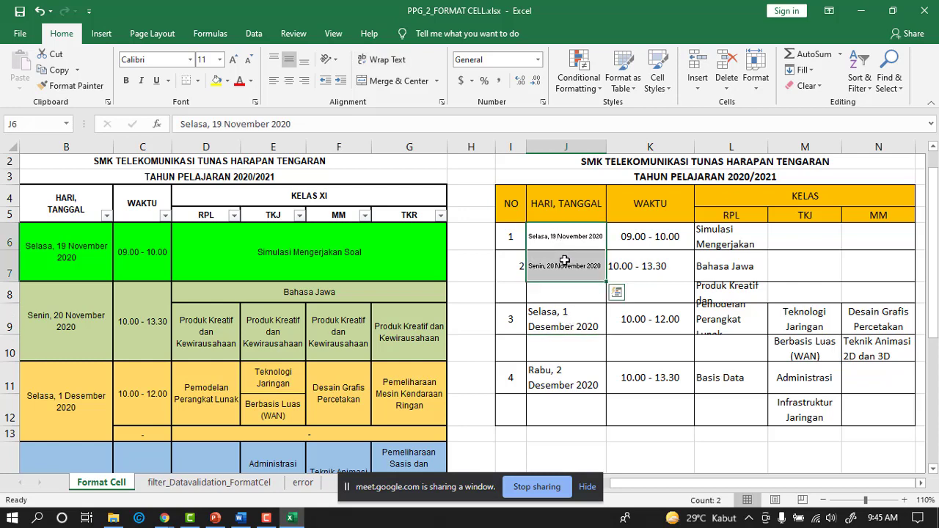
pyautogui.rightClick(566, 260)
pyautogui.click(625, 451)
pyautogui.click(496, 338)
pyautogui.click(496, 337)
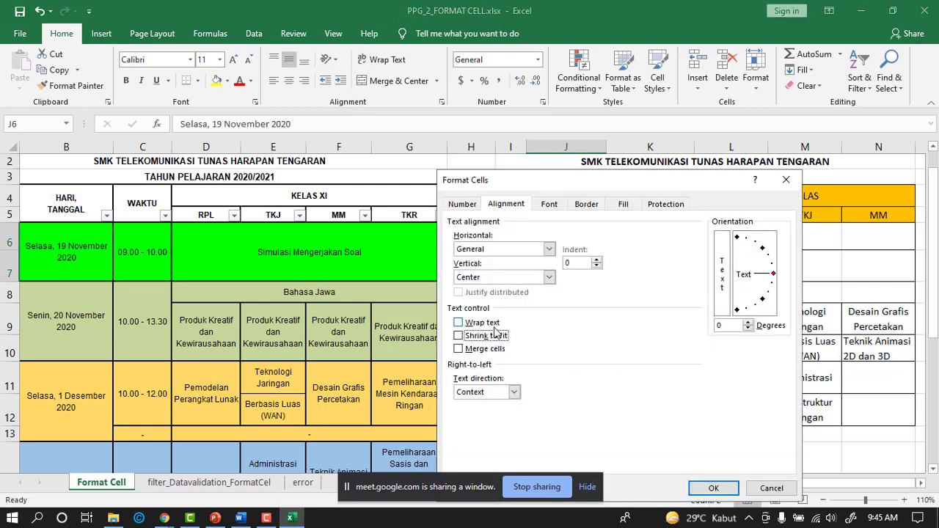
pyautogui.click(485, 325)
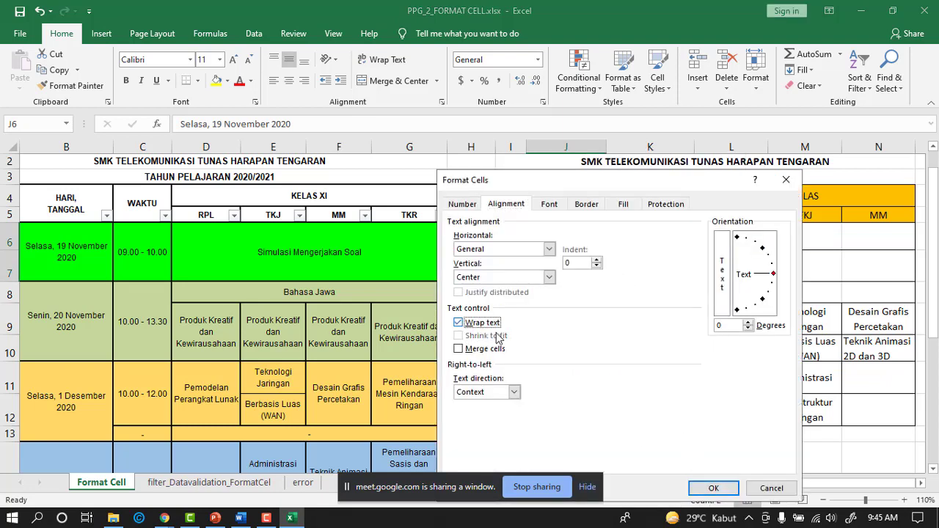
pyautogui.click(710, 490)
pyautogui.click(666, 316)
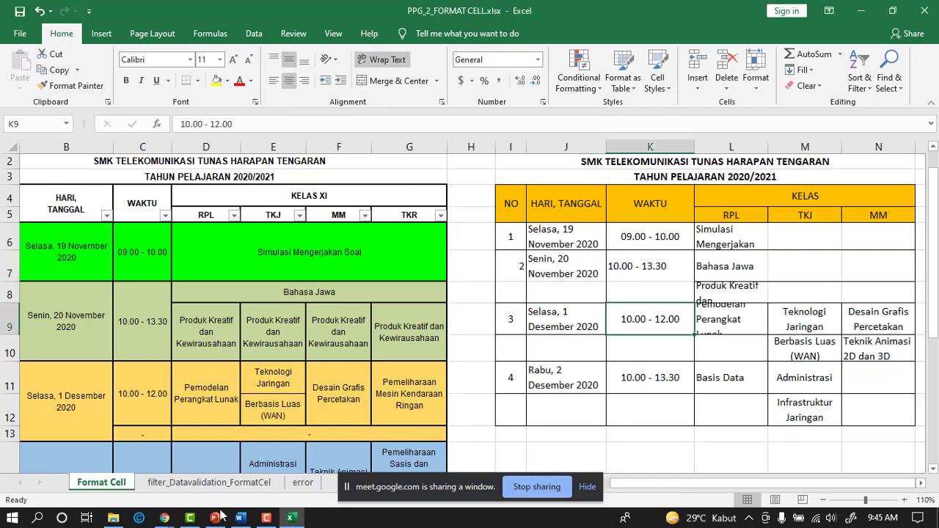
pyautogui.moveTo(219, 519)
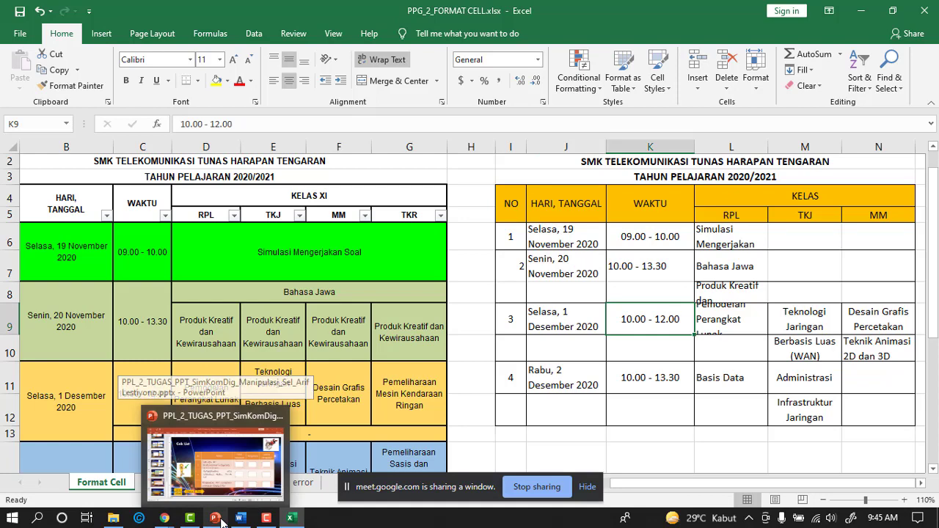
pyautogui.moveTo(513, 375); pyautogui.dragTo(546, 380)
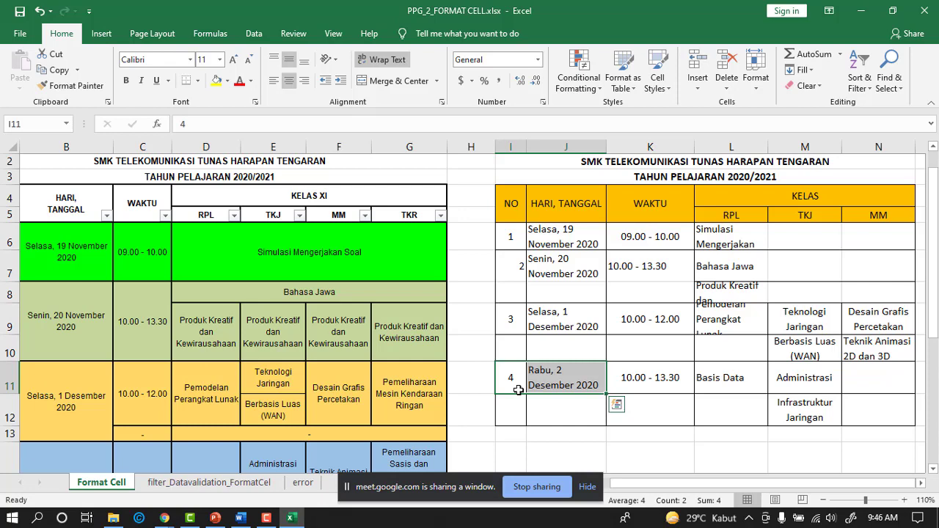
pyautogui.click(561, 323)
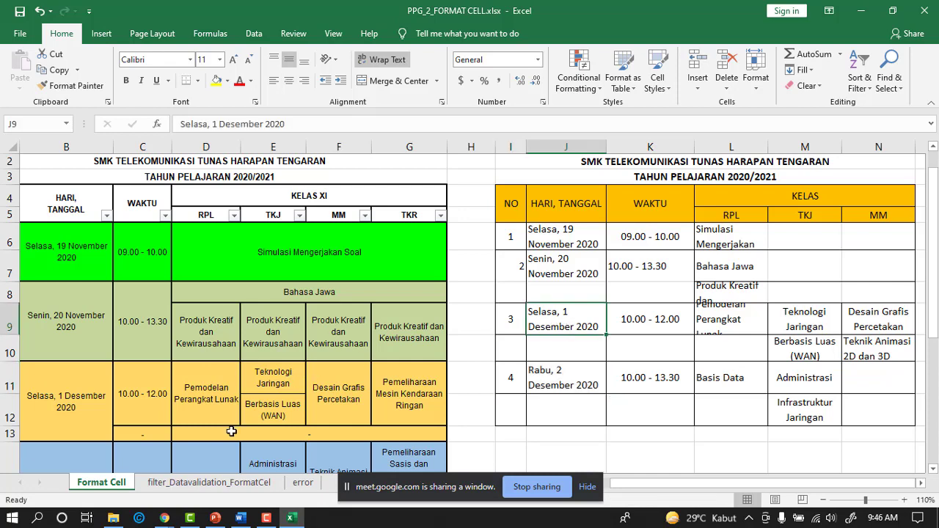
# Step: On the filter_Datavalidation_FormatCel sheet, re-enter 1000000 as the Kas row's Nominal keluar amount in G18
pyautogui.click(200, 483)
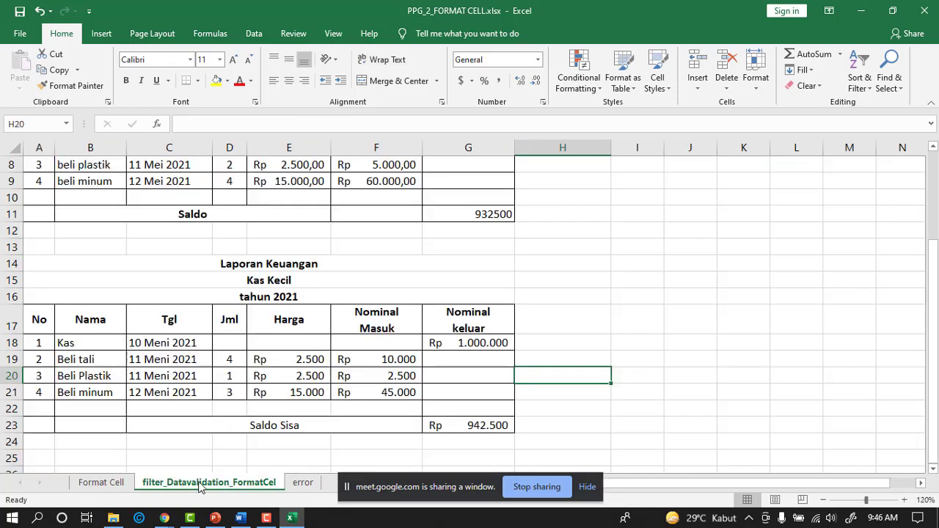
pyautogui.click(474, 343)
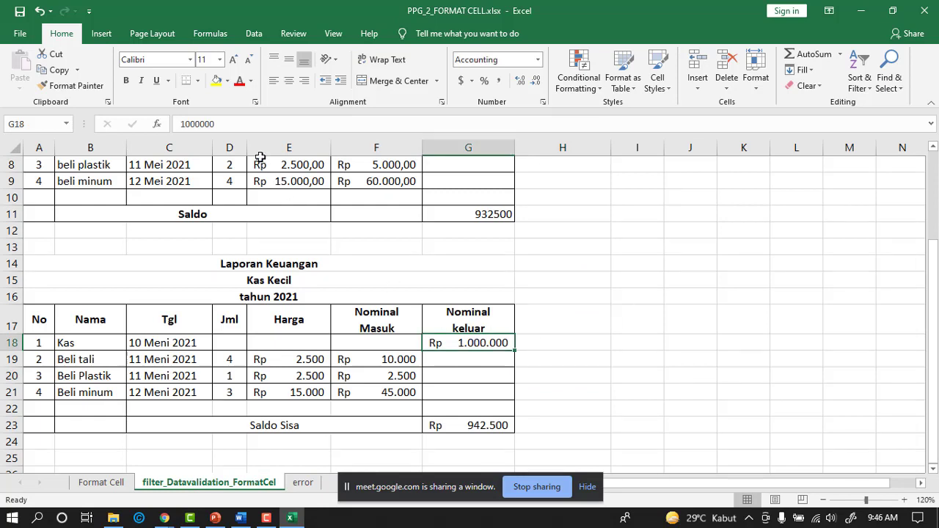
pyautogui.moveTo(242, 124); pyautogui.dragTo(180, 124)
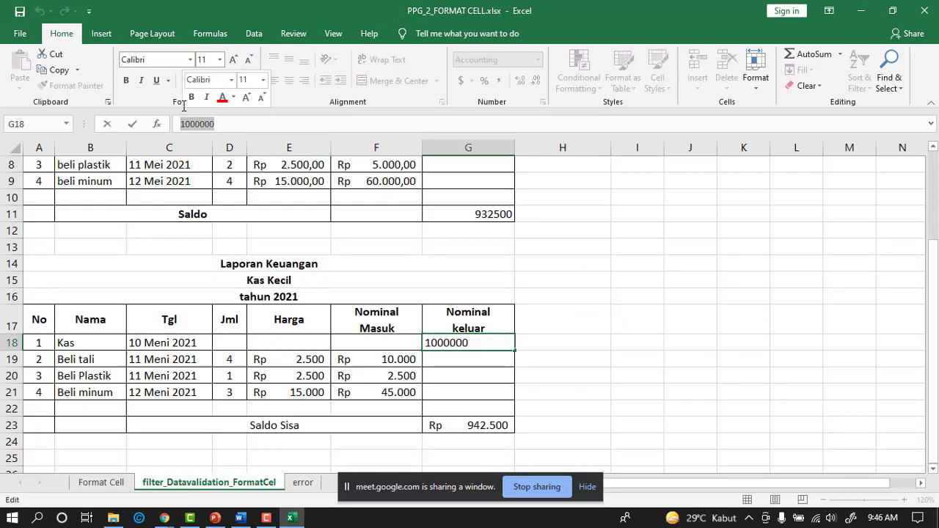
pyautogui.write('1')
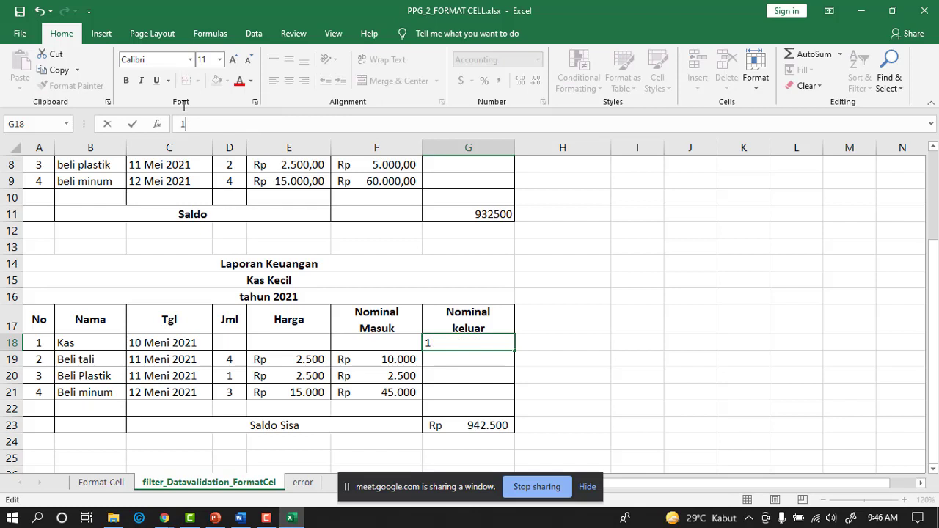
pyautogui.write('000000')
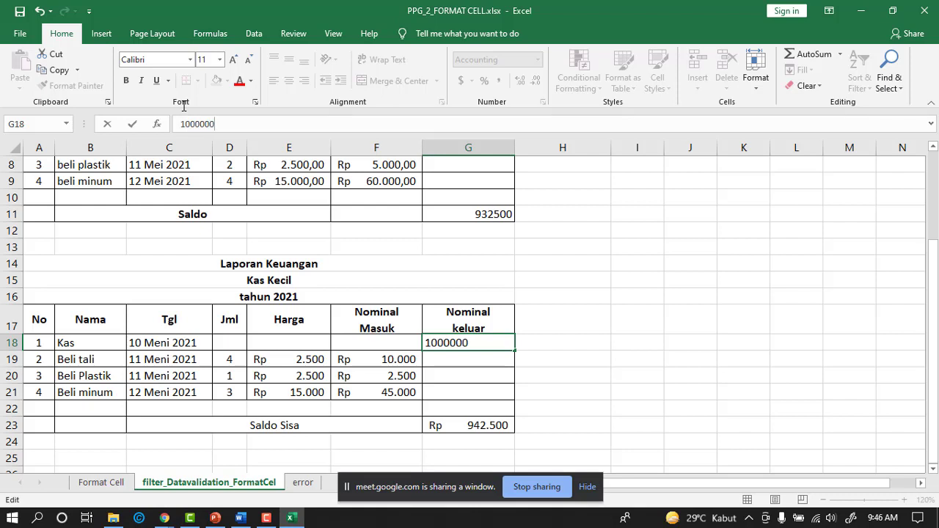
pyautogui.press('Return')
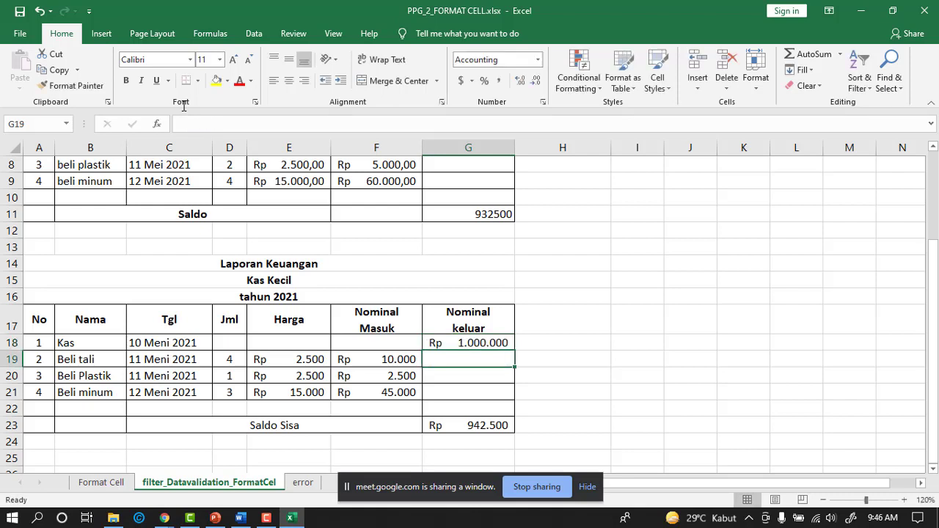
pyautogui.click(482, 343)
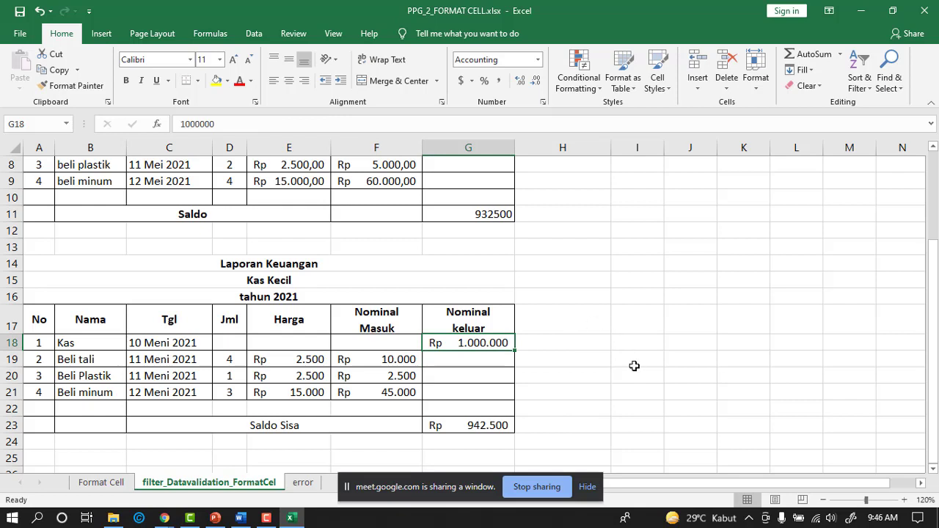
pyautogui.click(595, 309)
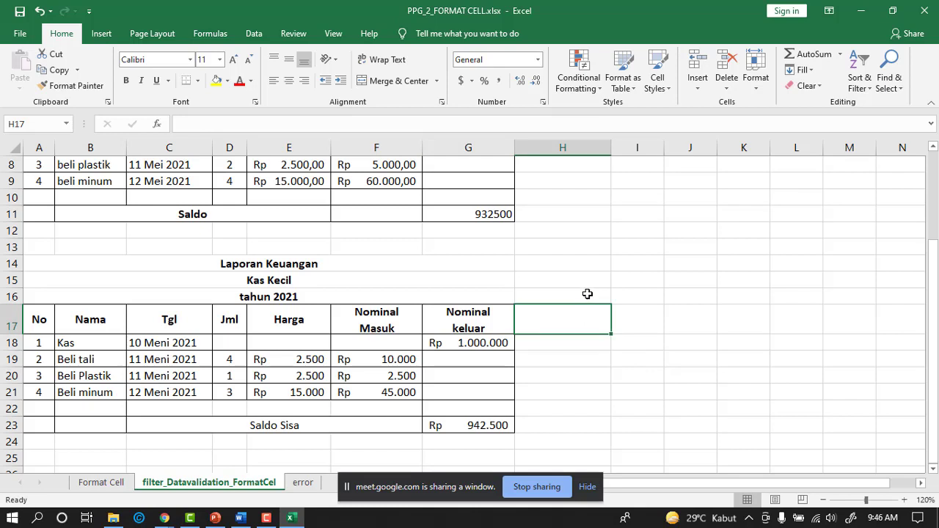
pyautogui.click(587, 294)
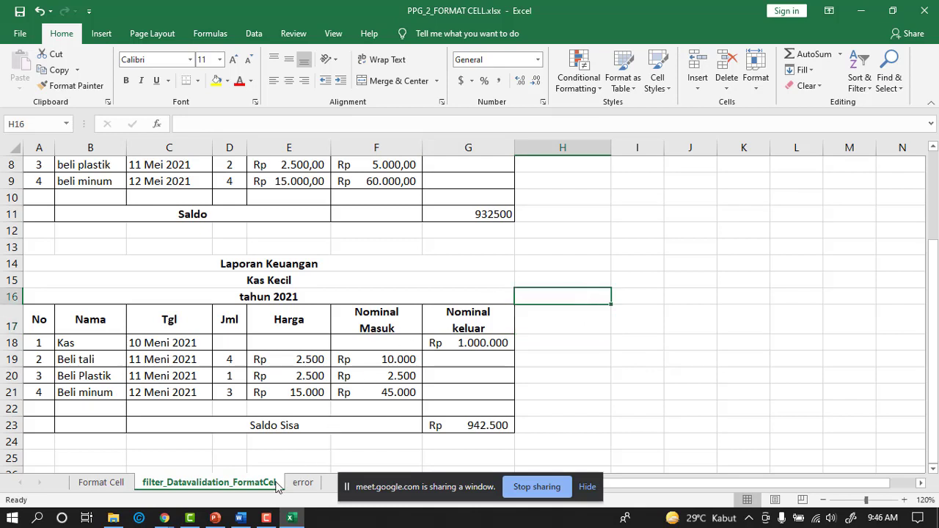
# Step: Open the error sheet to present its two Angka and Jumlah tables
pyautogui.moveTo(214, 519)
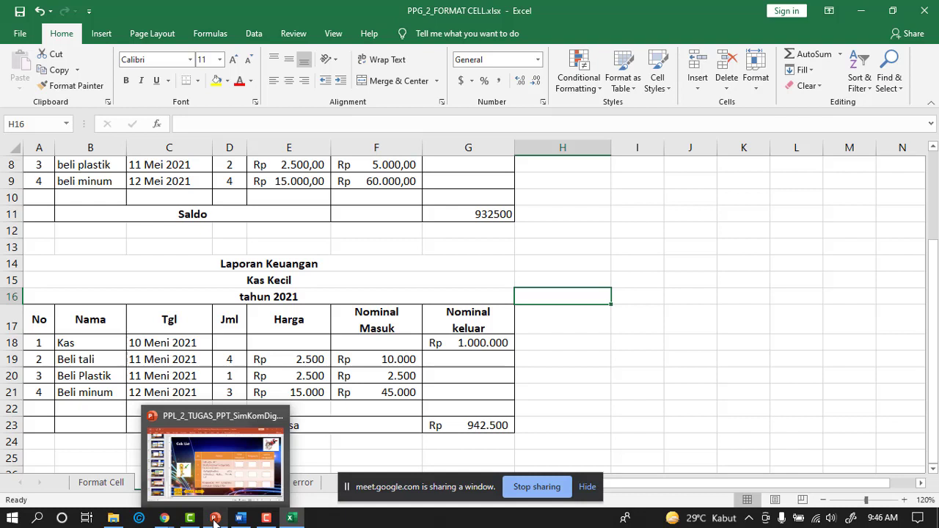
pyautogui.click(617, 373)
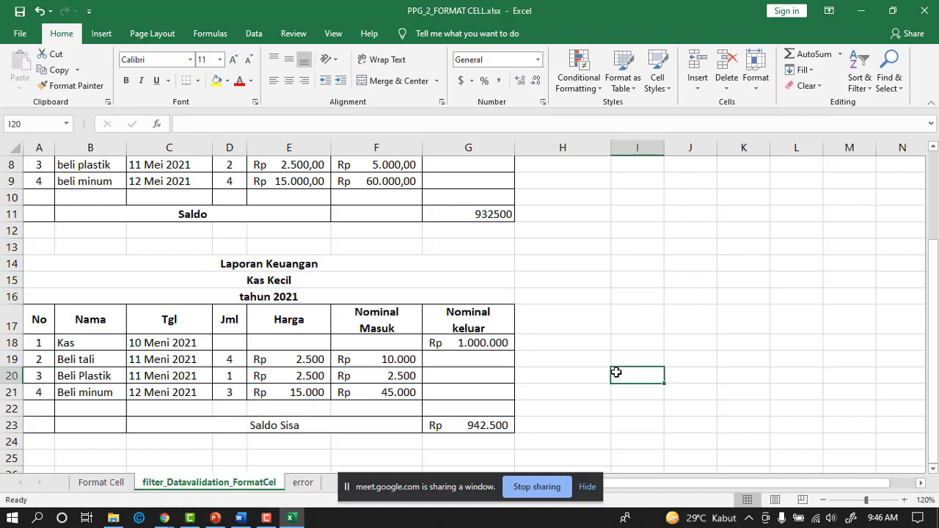
pyautogui.click(302, 482)
pyautogui.click(587, 374)
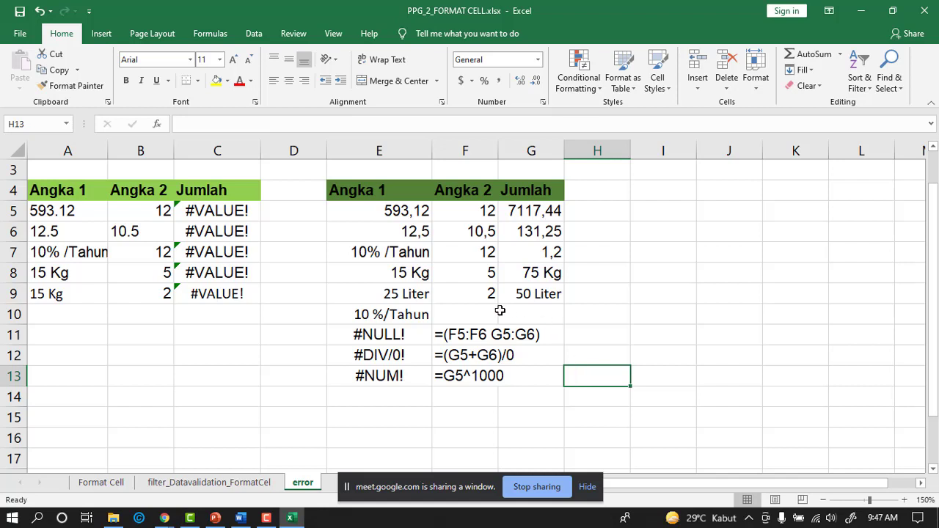
# Step: Inspect the custom number format of cell E9 and preview the General "Kg" format code without applying it
pyautogui.click(421, 294)
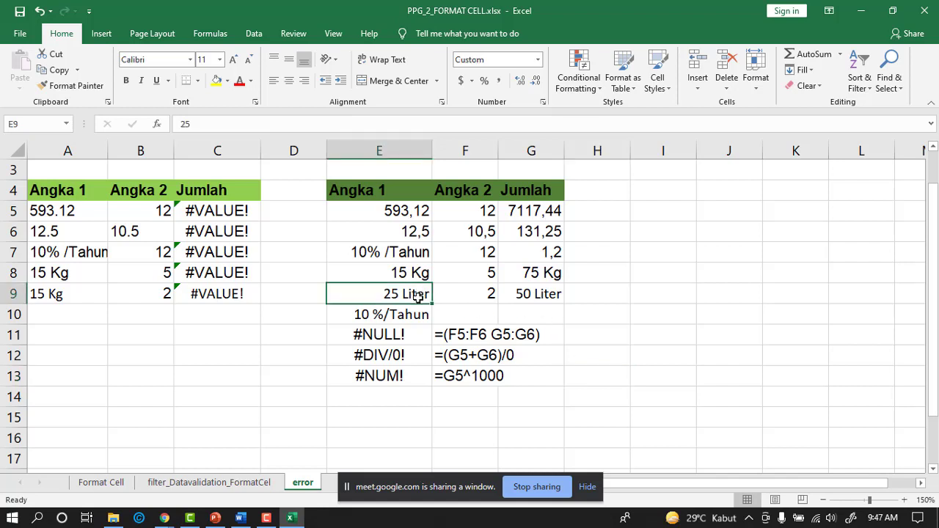
pyautogui.rightClick(417, 295)
pyautogui.click(460, 450)
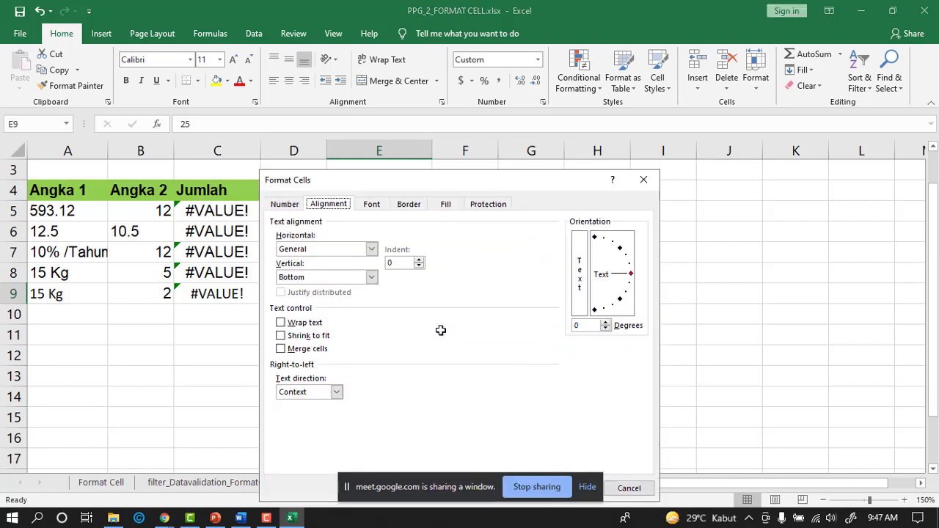
pyautogui.click(293, 204)
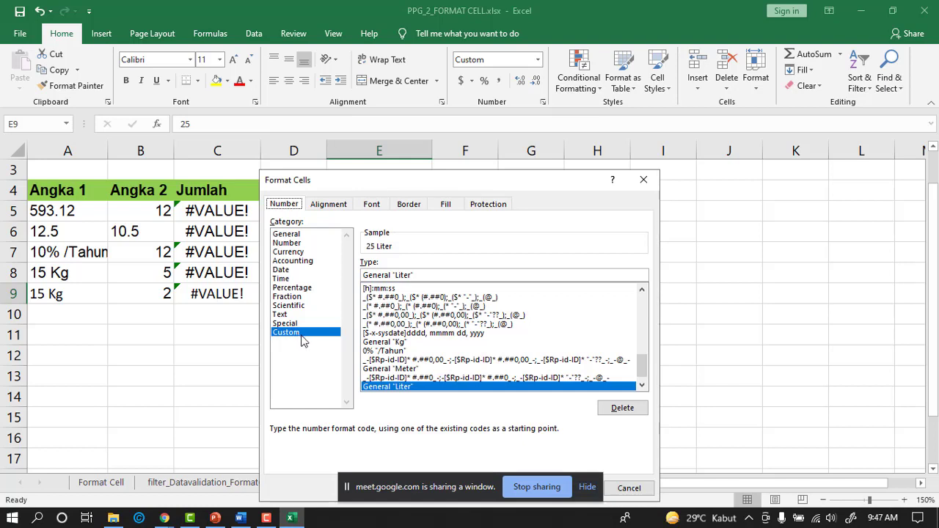
pyautogui.click(415, 275)
pyautogui.moveTo(456, 183); pyautogui.dragTo(651, 97)
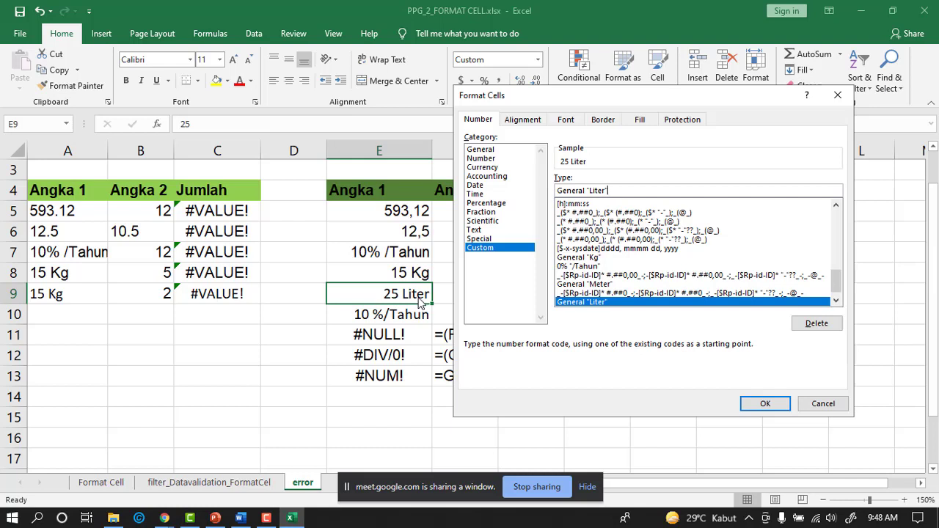
pyautogui.click(585, 258)
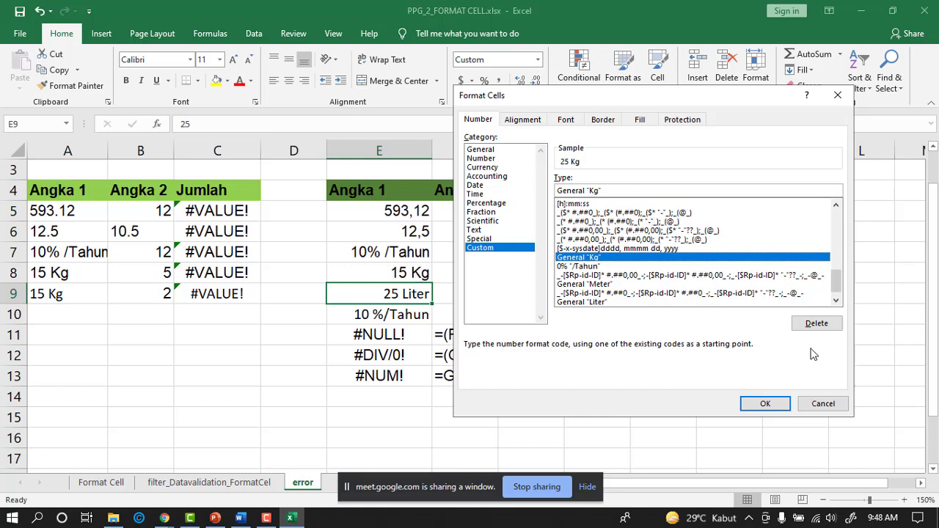
pyautogui.click(844, 405)
# Step: Compare the stored content of cell E8 with its custom number format code, leaving both as they are
pyautogui.click(415, 269)
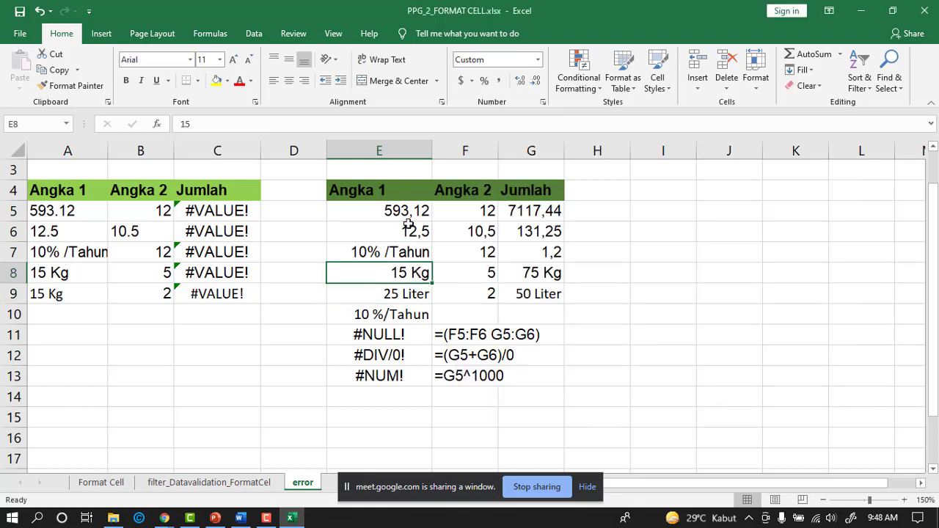
pyautogui.click(931, 124)
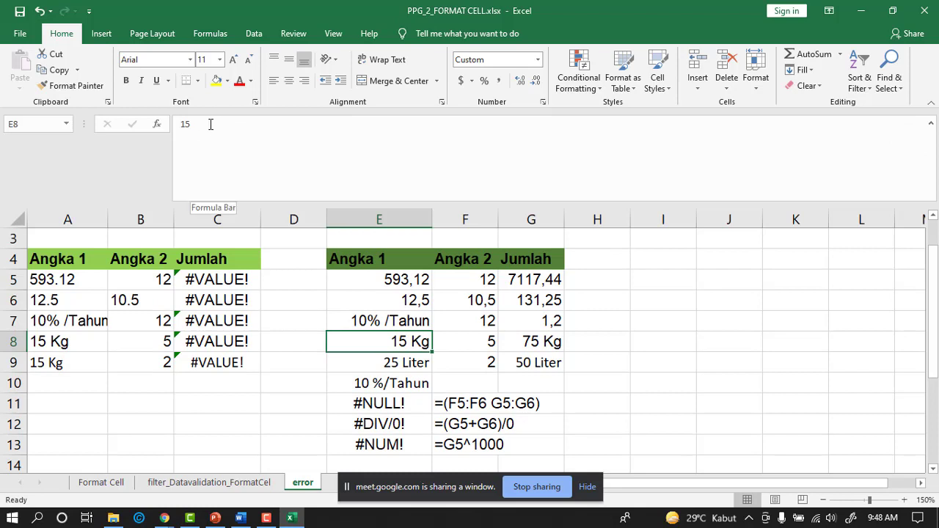
pyautogui.click(930, 124)
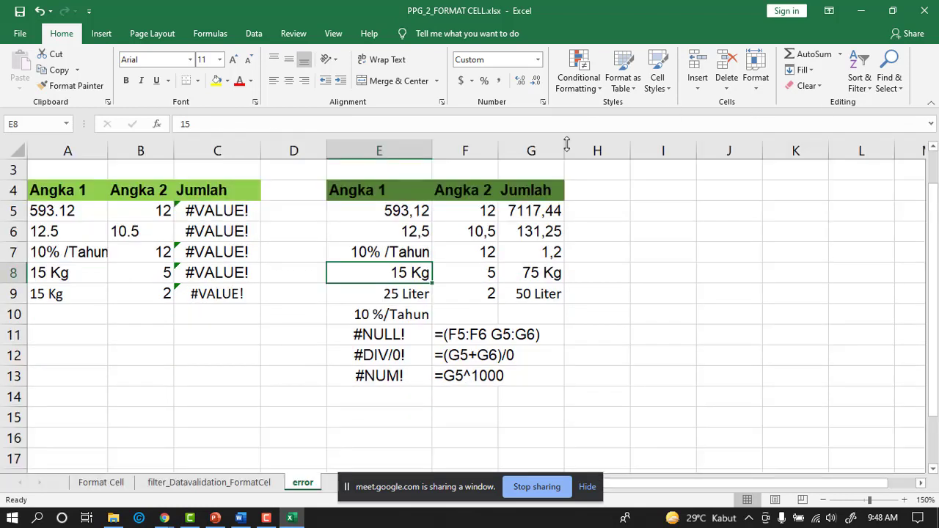
pyautogui.rightClick(412, 272)
pyautogui.press('Escape')
pyautogui.hotkey('ctrl', '1')
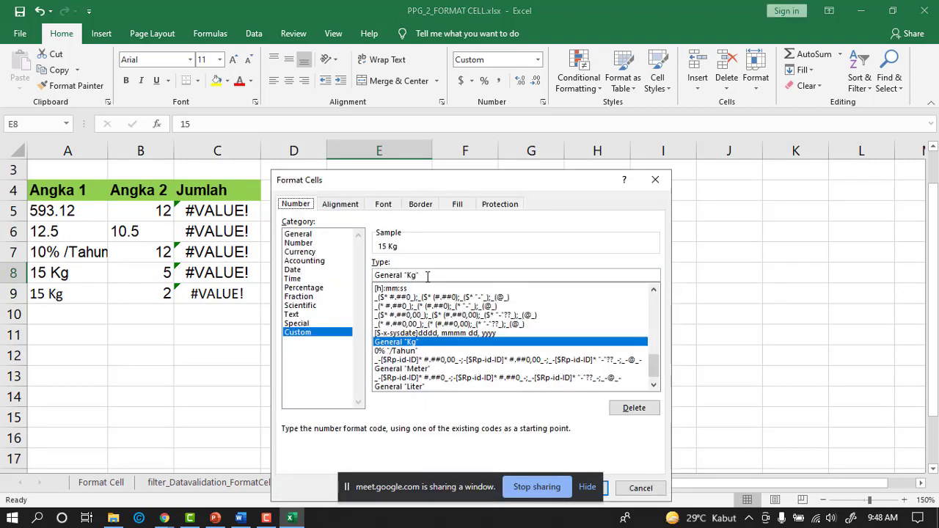
pyautogui.moveTo(427, 275); pyautogui.dragTo(372, 275)
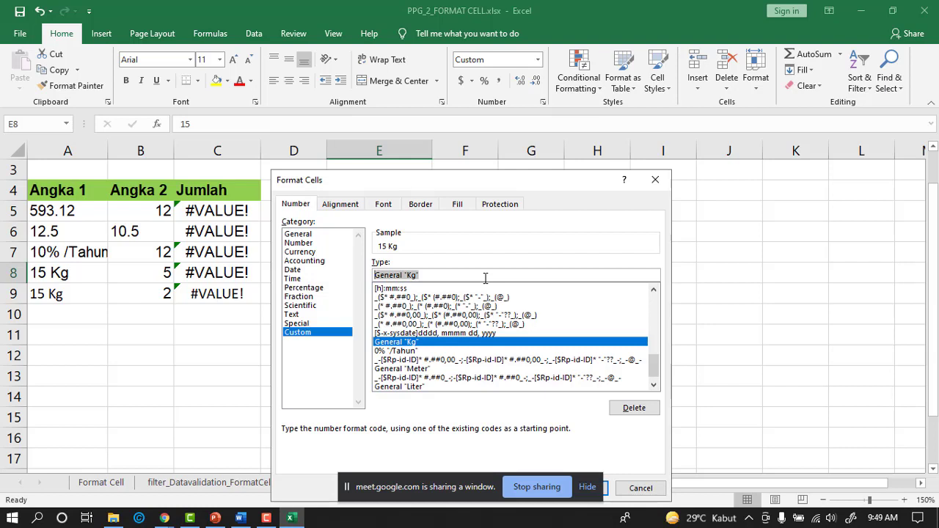
pyautogui.click(418, 497)
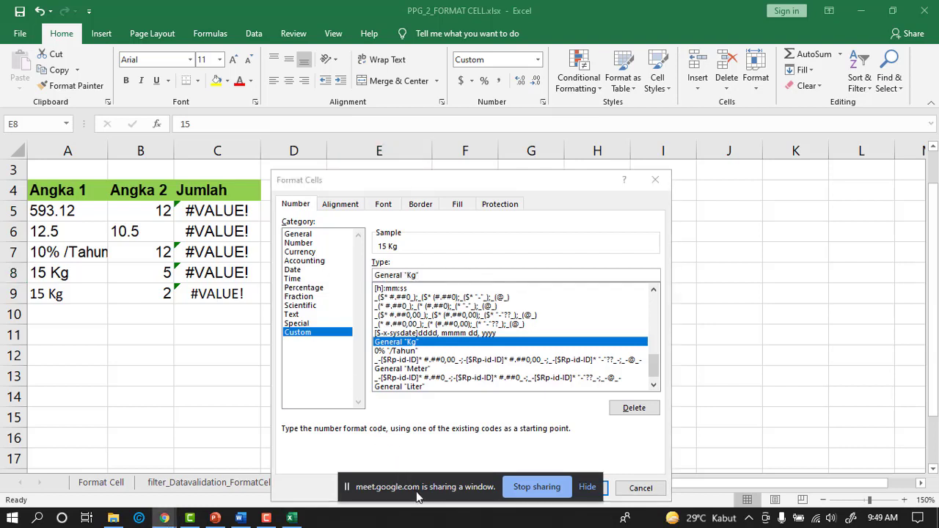
pyautogui.moveTo(418, 497); pyautogui.dragTo(419, 525)
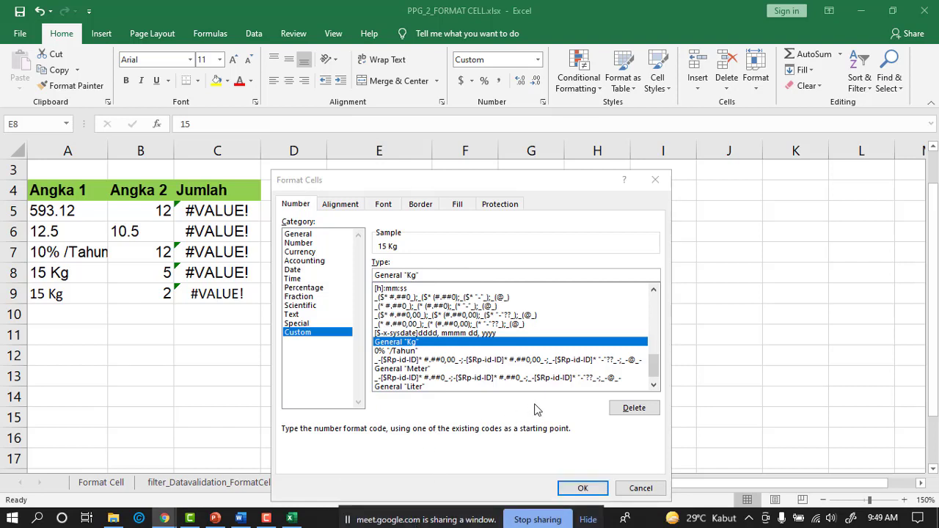
pyautogui.click(640, 488)
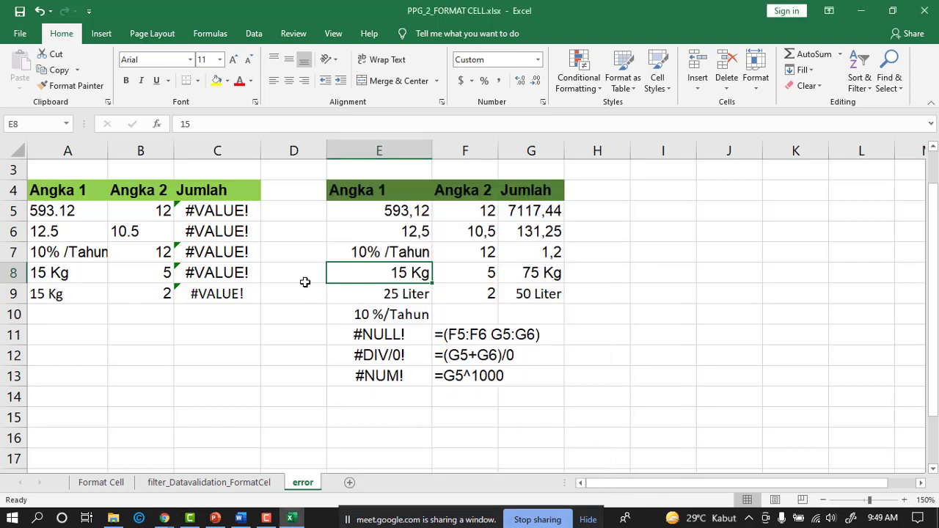
# Step: Review the Jumlah formula in C5 and compare how the Angka 1 decimals in A5 and E5 are written
pyautogui.click(224, 210)
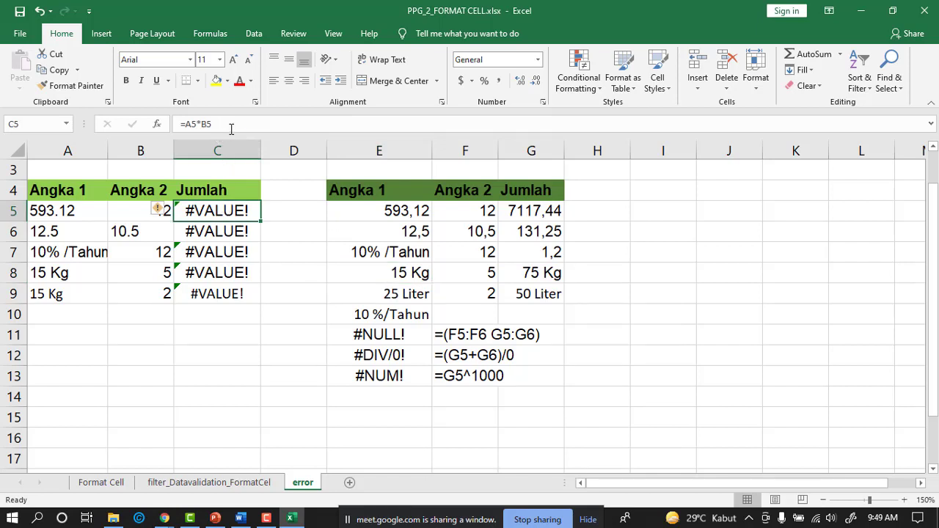
pyautogui.click(231, 129)
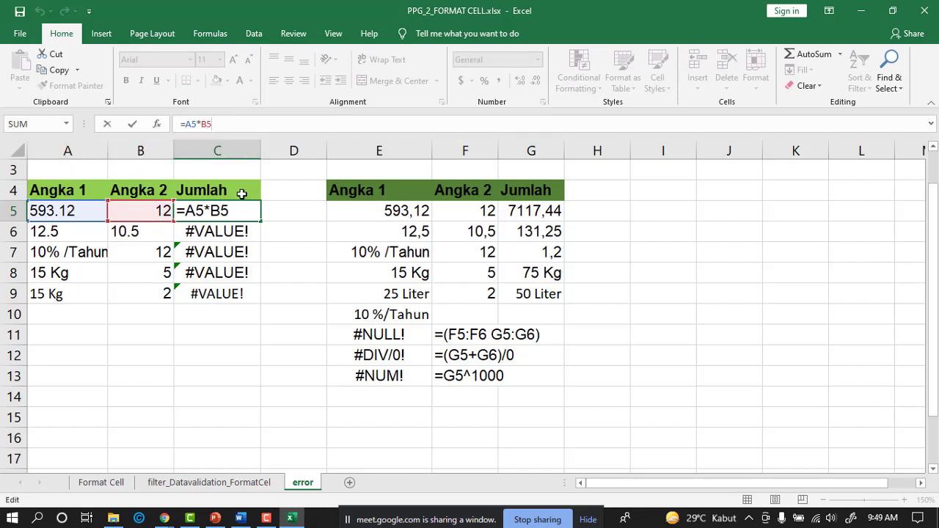
pyautogui.press('Return')
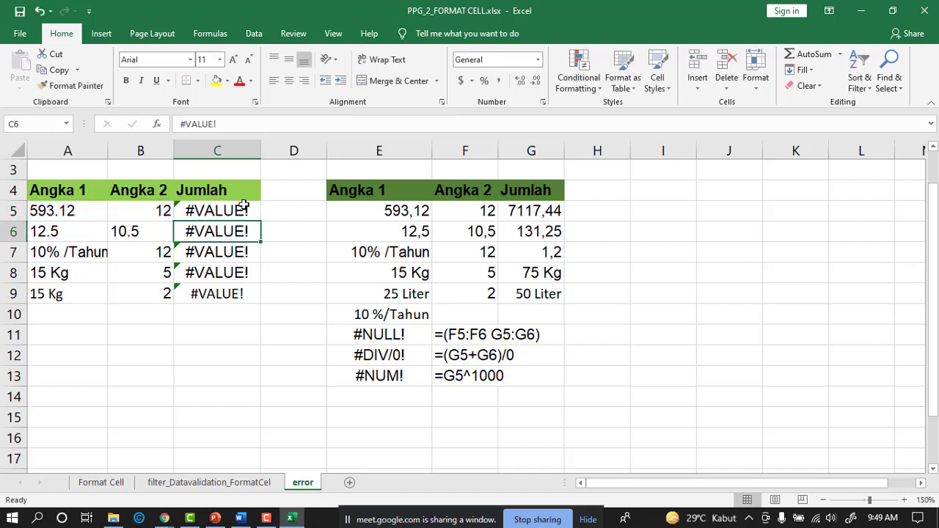
pyautogui.click(242, 208)
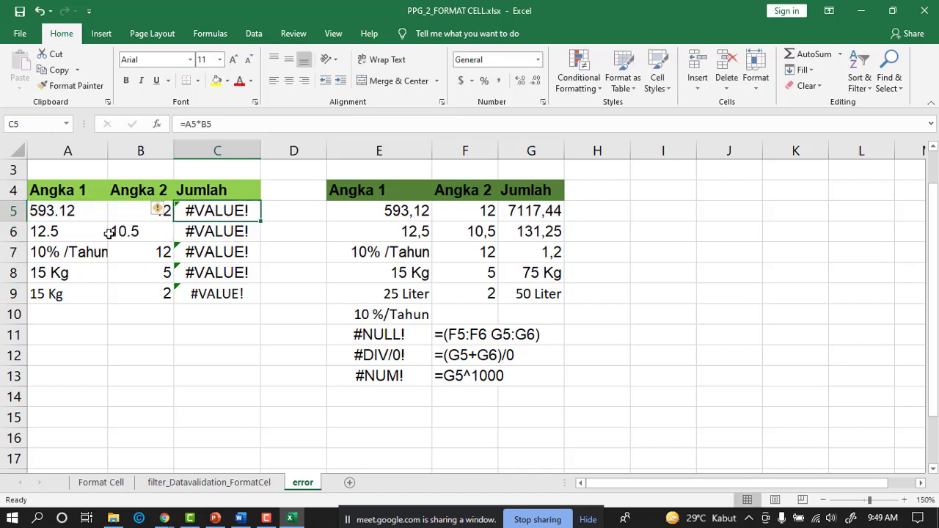
pyautogui.click(401, 211)
pyautogui.click(66, 211)
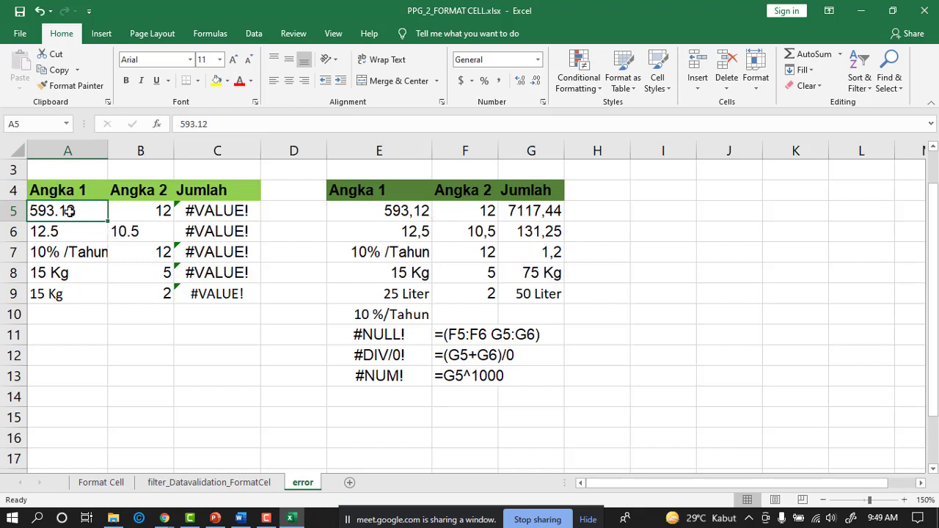
pyautogui.click(393, 214)
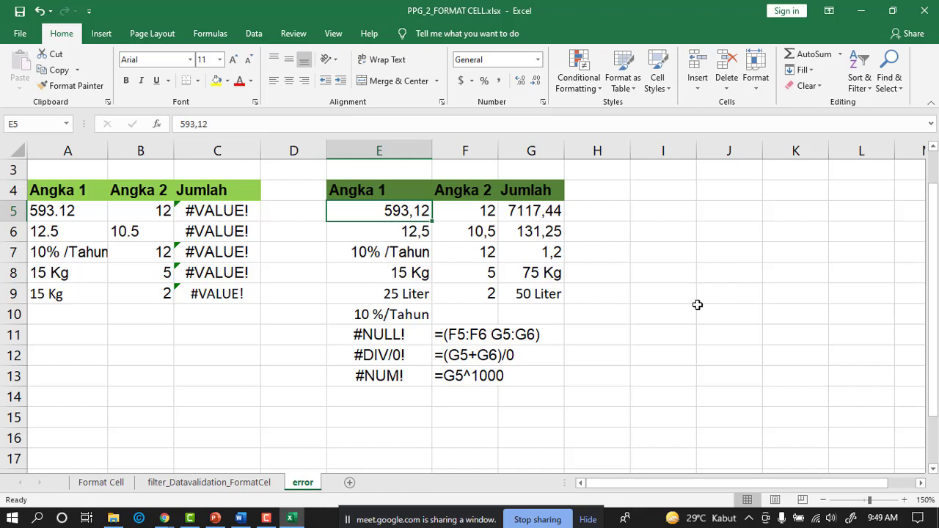
# Step: Inspect the custom number format code behind the yearly percentage in cell E7 without changing it
pyautogui.click(419, 252)
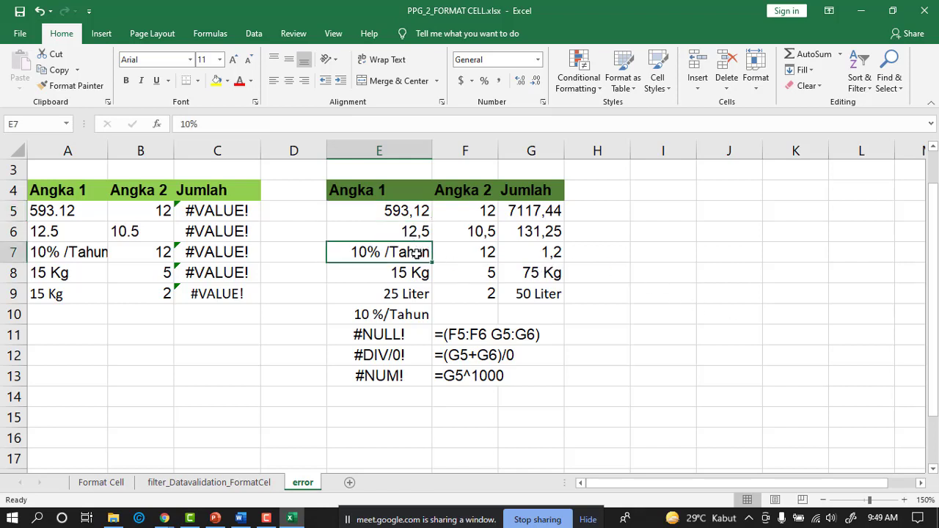
pyautogui.rightClick(419, 252)
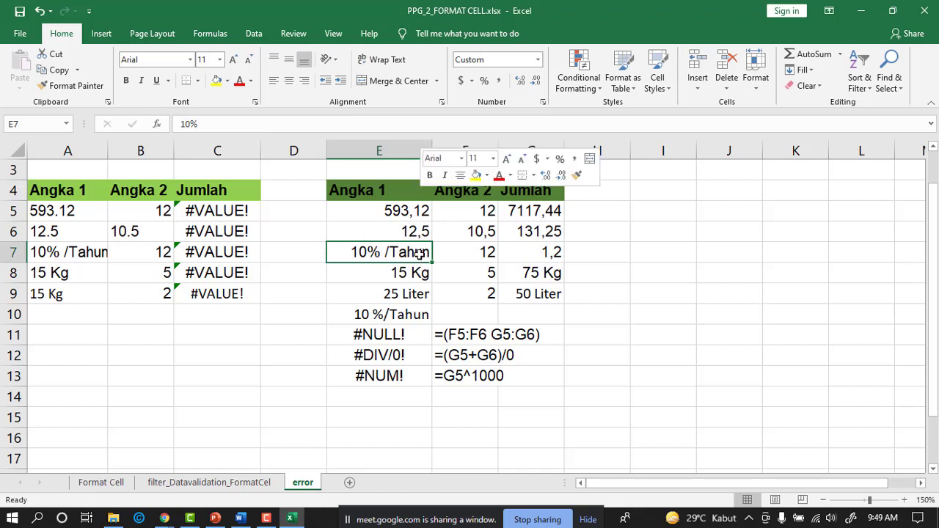
pyautogui.click(503, 453)
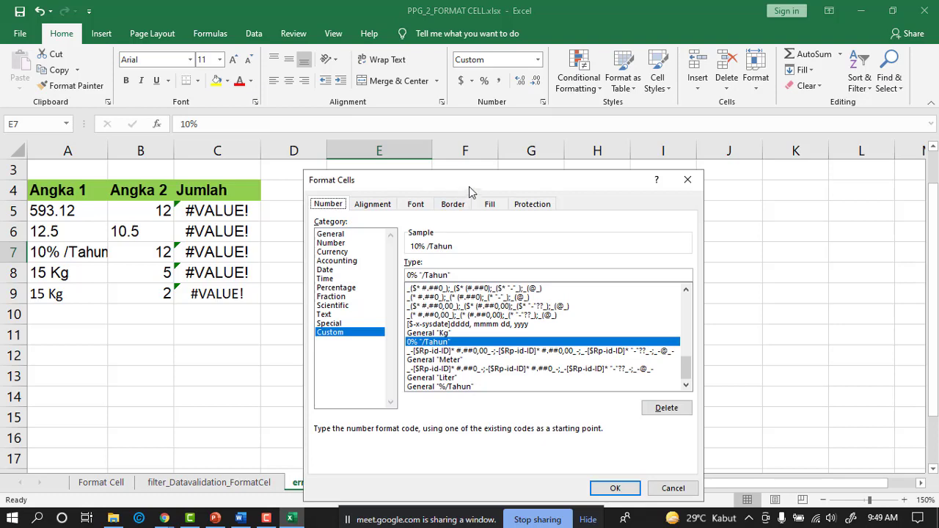
pyautogui.moveTo(469, 181); pyautogui.dragTo(665, 90)
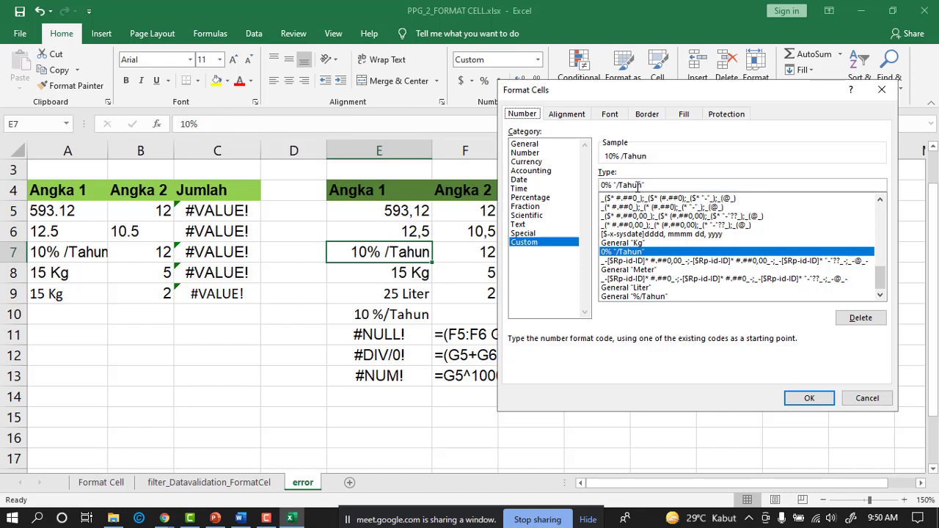
pyautogui.click(650, 185)
pyautogui.moveTo(650, 186); pyautogui.dragTo(583, 180)
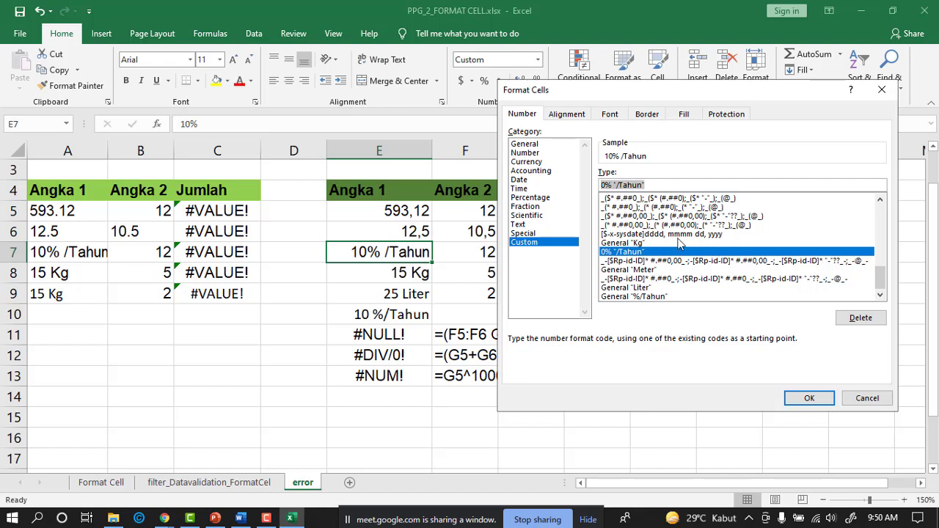
pyautogui.click(866, 398)
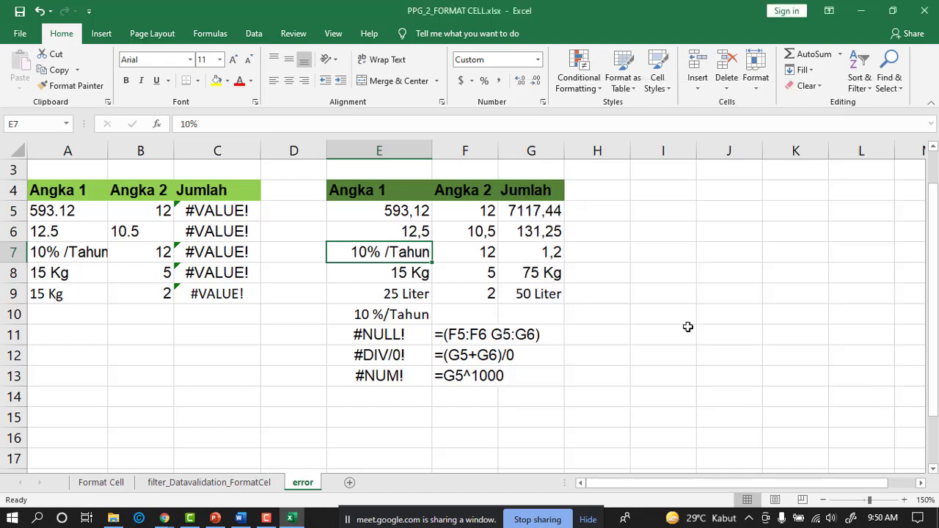
pyautogui.click(584, 375)
pyautogui.click(606, 401)
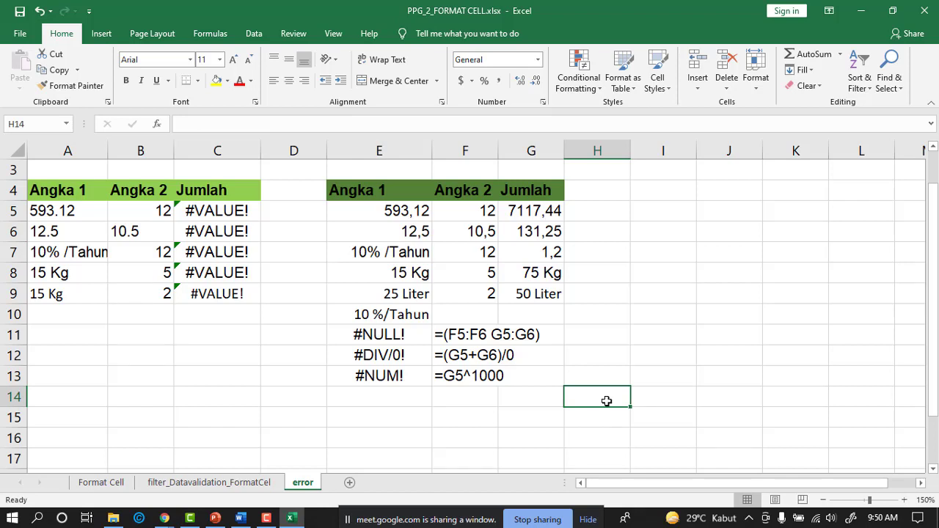
pyautogui.click(578, 279)
pyautogui.moveTo(103, 163); pyautogui.dragTo(203, 172)
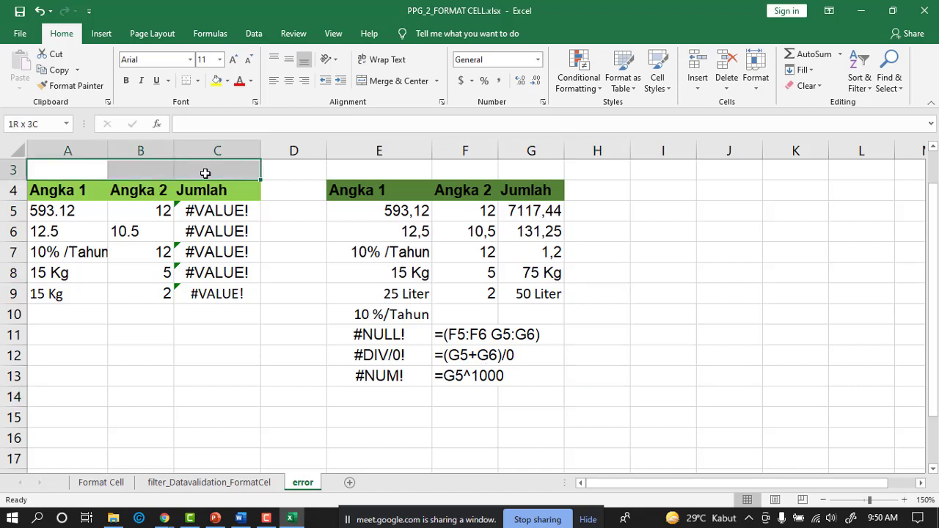
pyautogui.click(340, 169)
pyautogui.moveTo(484, 178); pyautogui.dragTo(514, 170)
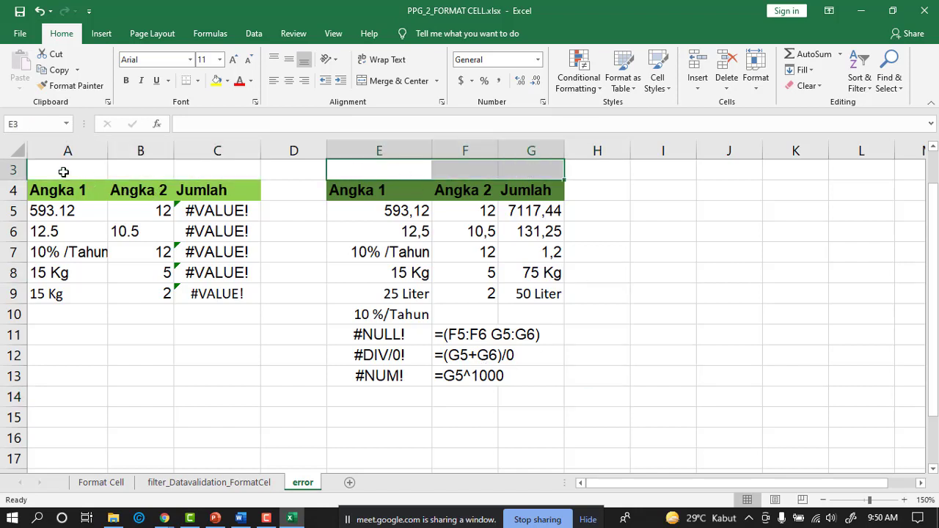
pyautogui.moveTo(63, 170); pyautogui.dragTo(351, 221)
pyautogui.click(648, 266)
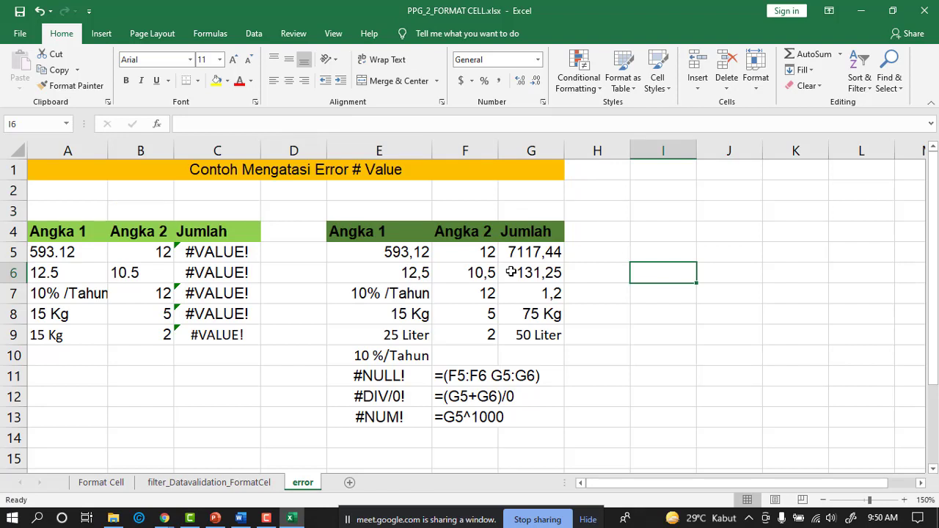
pyautogui.moveTo(628, 360); pyautogui.dragTo(637, 362)
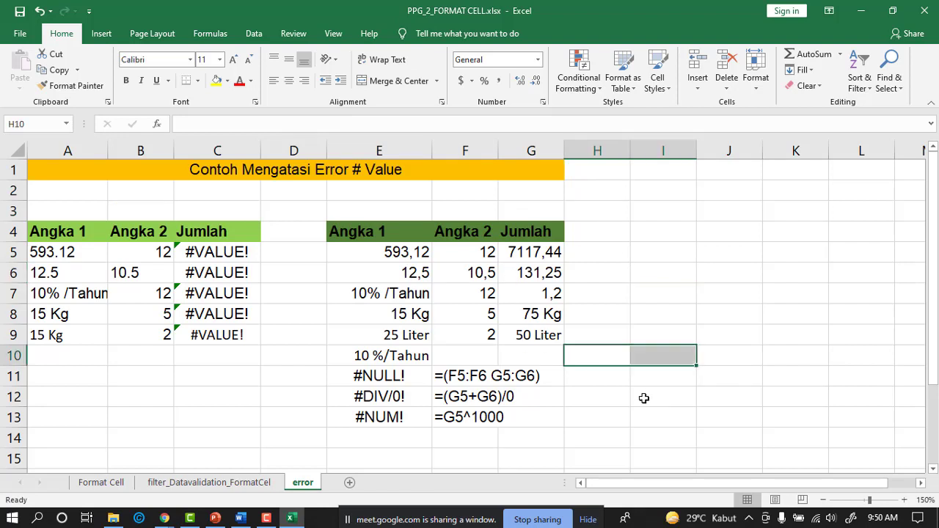
pyautogui.click(644, 397)
pyautogui.click(645, 378)
pyautogui.click(641, 329)
pyautogui.click(651, 373)
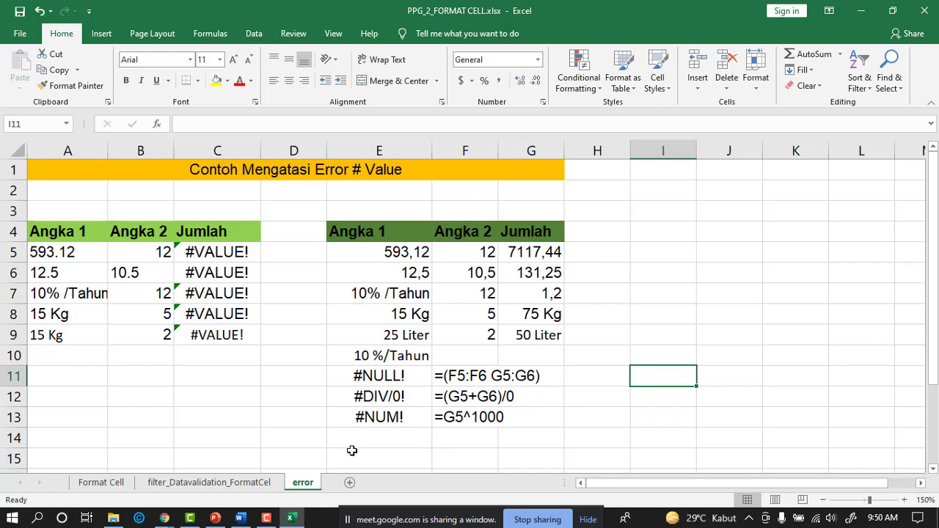
pyautogui.click(666, 282)
pyautogui.click(664, 348)
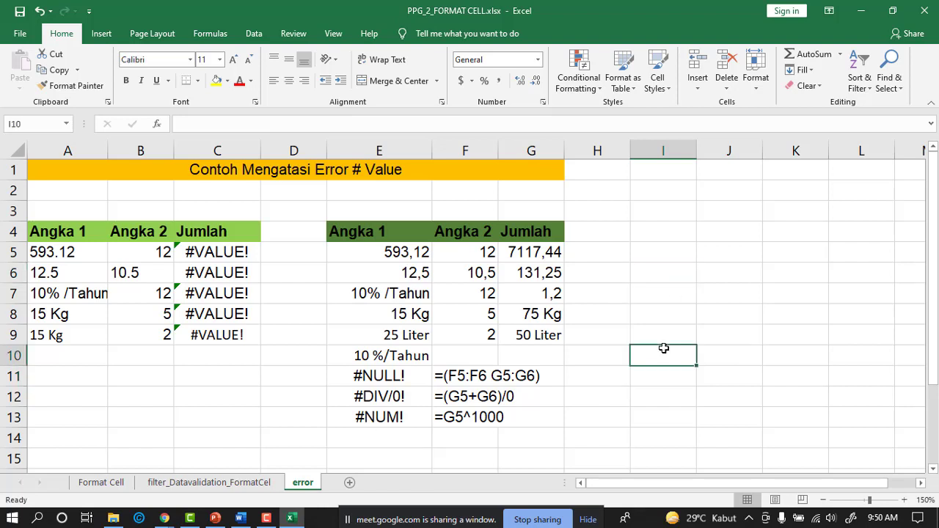
# Step: Stop presenting the Excel window in the Meet call and minimize the workbook
pyautogui.click(661, 251)
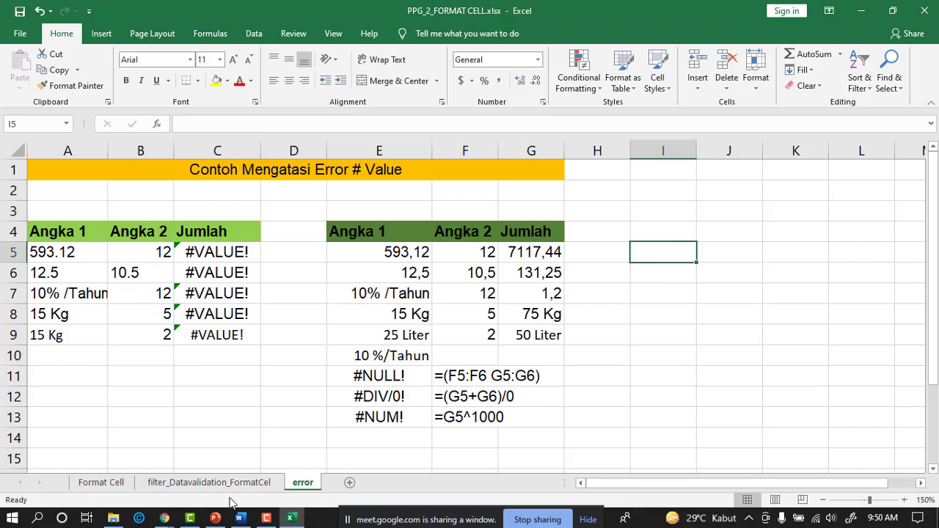
pyautogui.click(165, 519)
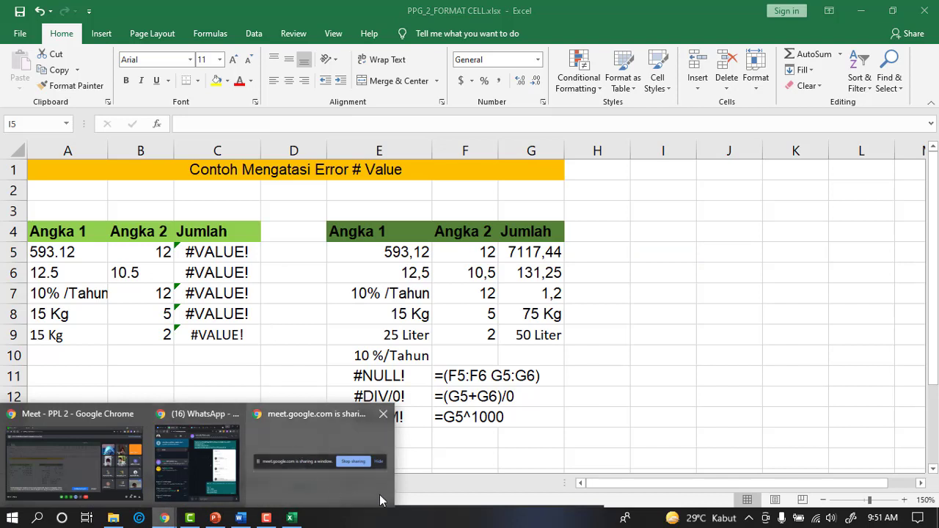
pyautogui.click(361, 461)
pyautogui.click(541, 524)
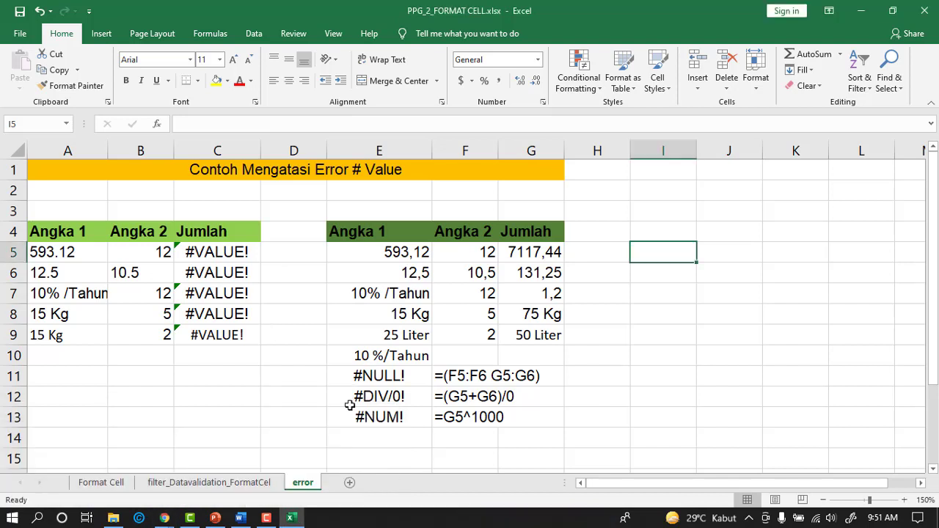
pyautogui.click(657, 372)
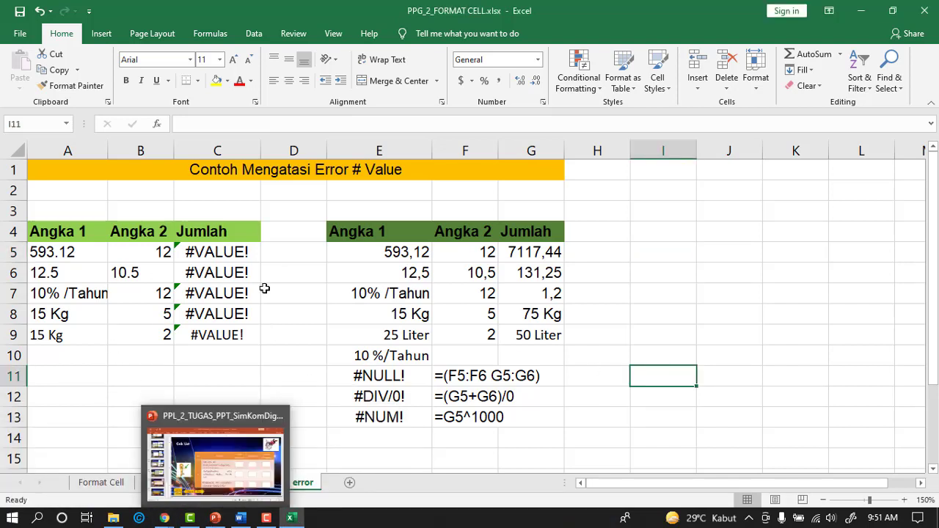
pyautogui.click(853, 10)
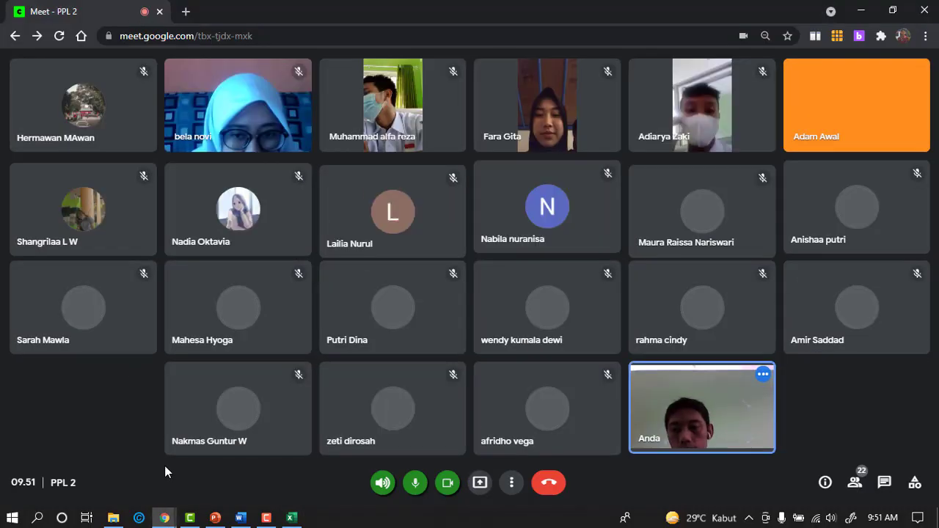
# Step: Bring up the WhatsApp browser window, maximize it and minimize it again to return to the Meet call
pyautogui.moveTo(168, 520)
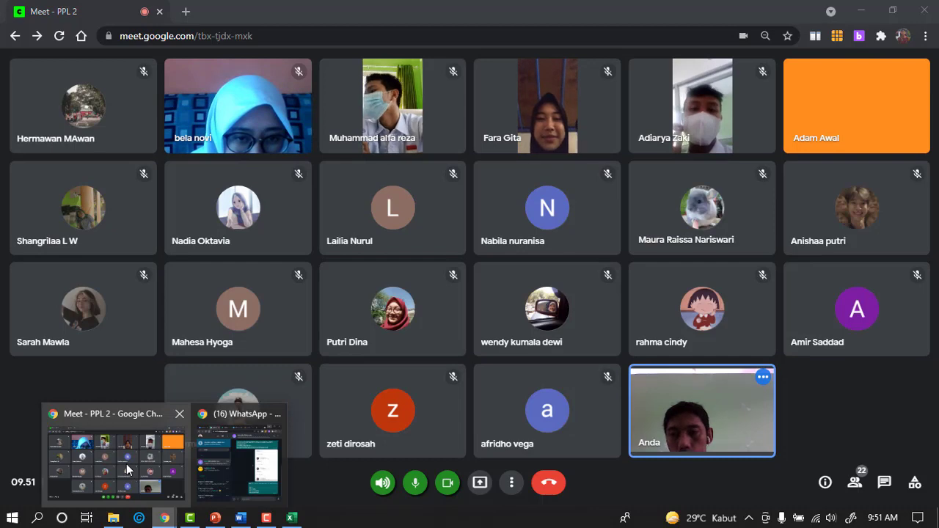
pyautogui.hotkey('alt', 'Tab')
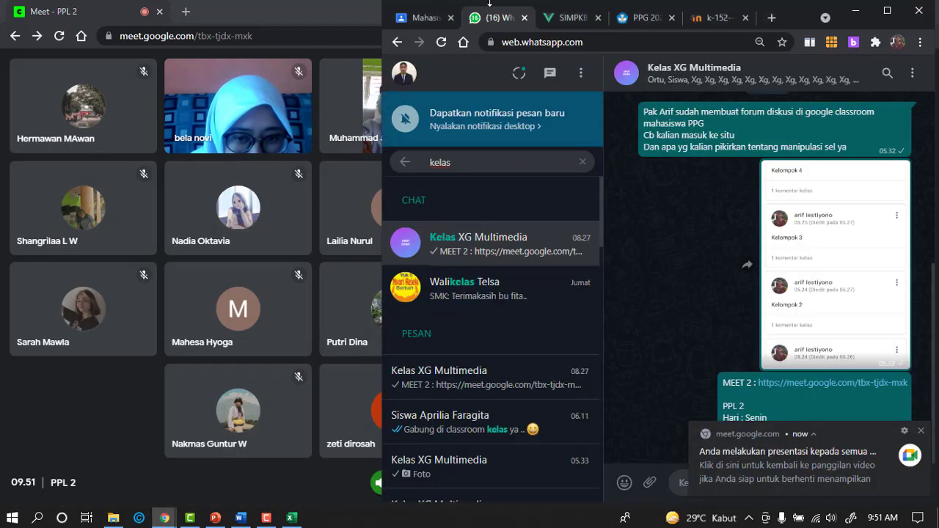
pyautogui.click(887, 10)
pyautogui.click(869, 9)
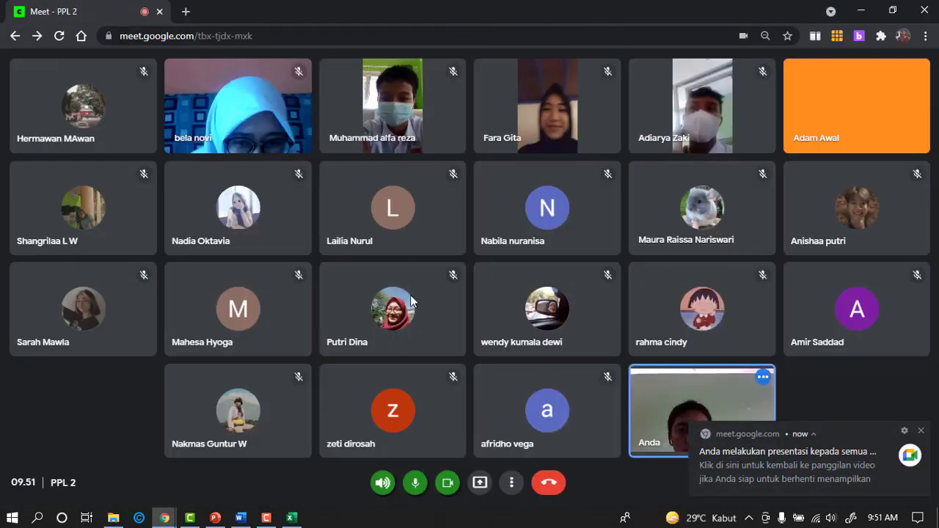
# Step: Try to present the Meet browser window itself in the call and stop sharing it
pyautogui.click(480, 486)
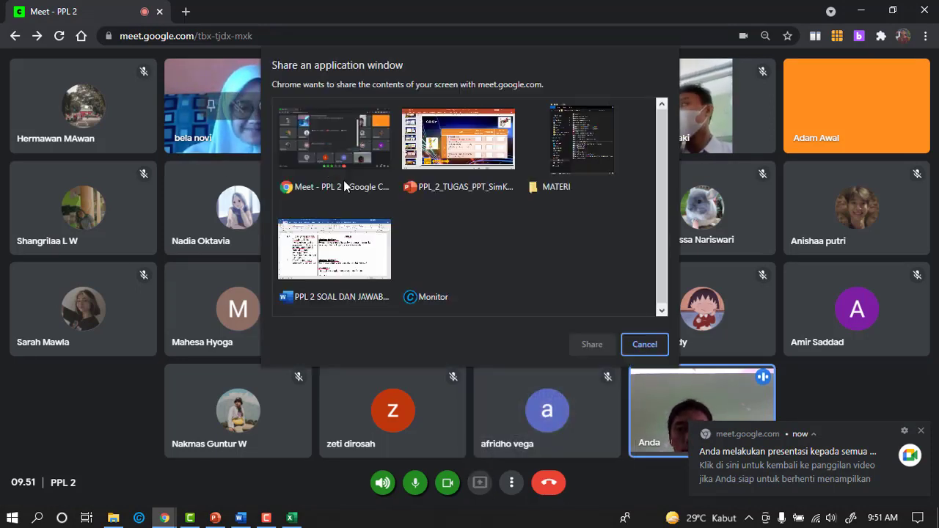
pyautogui.click(319, 149)
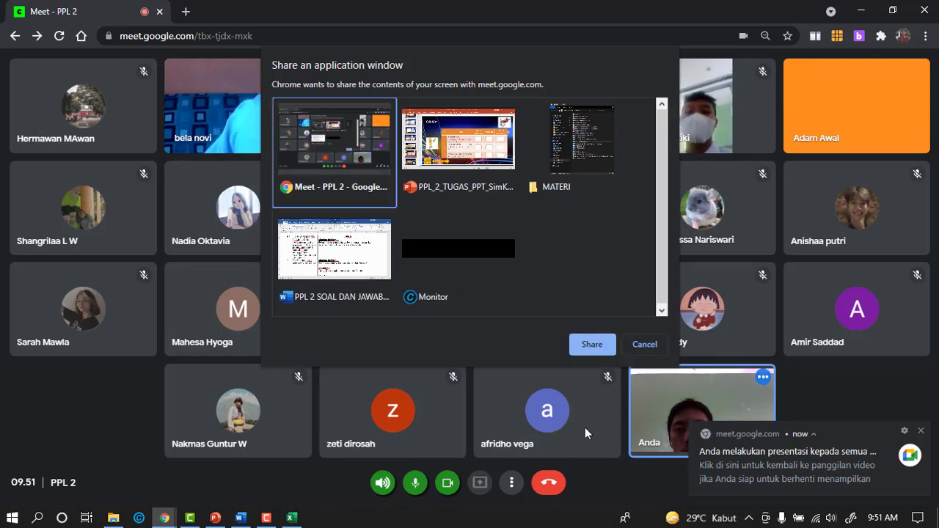
pyautogui.click(587, 345)
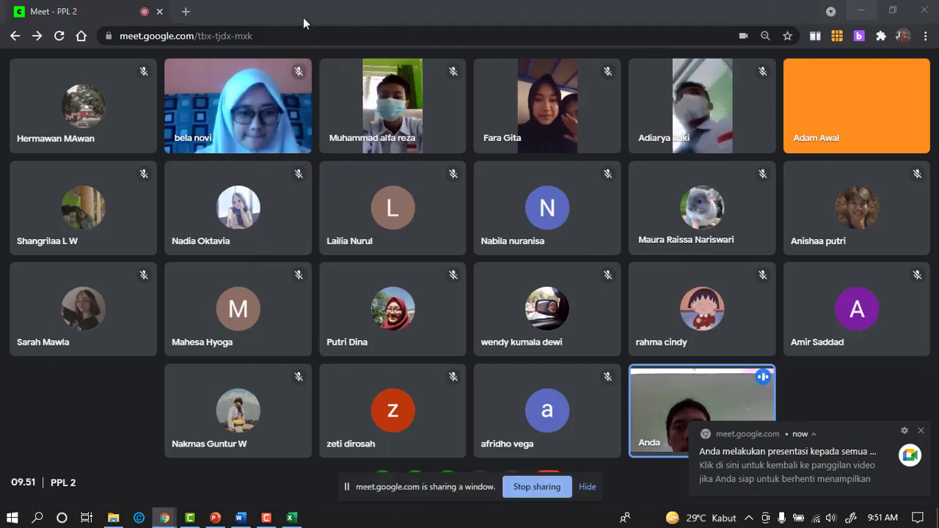
pyautogui.click(534, 490)
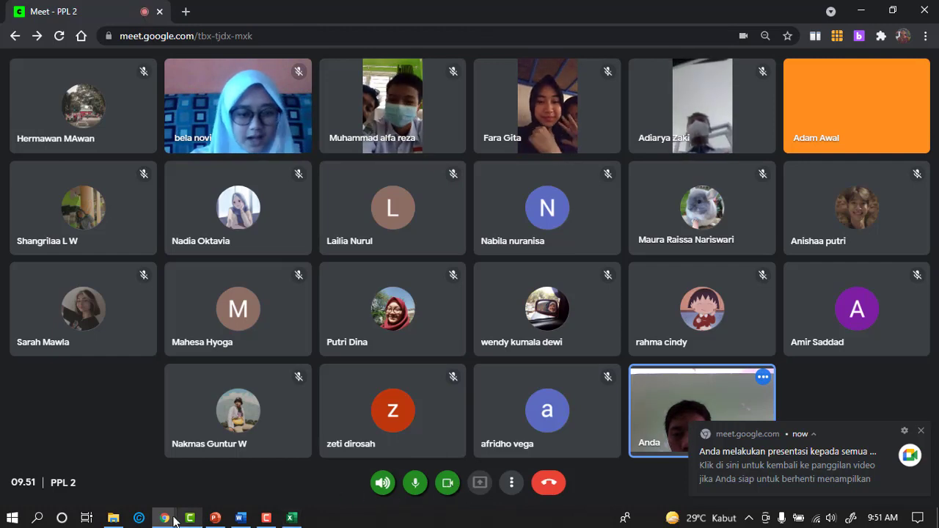
# Step: Check the Kelas XG Multimedia chat in the WhatsApp window and return to the Meet call
pyautogui.moveTo(164, 518)
pyautogui.click(206, 478)
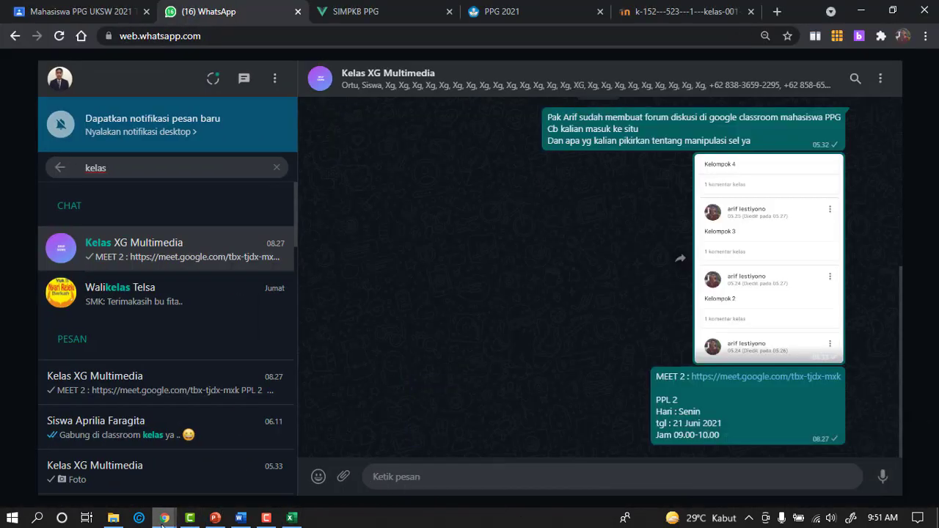
pyautogui.click(101, 444)
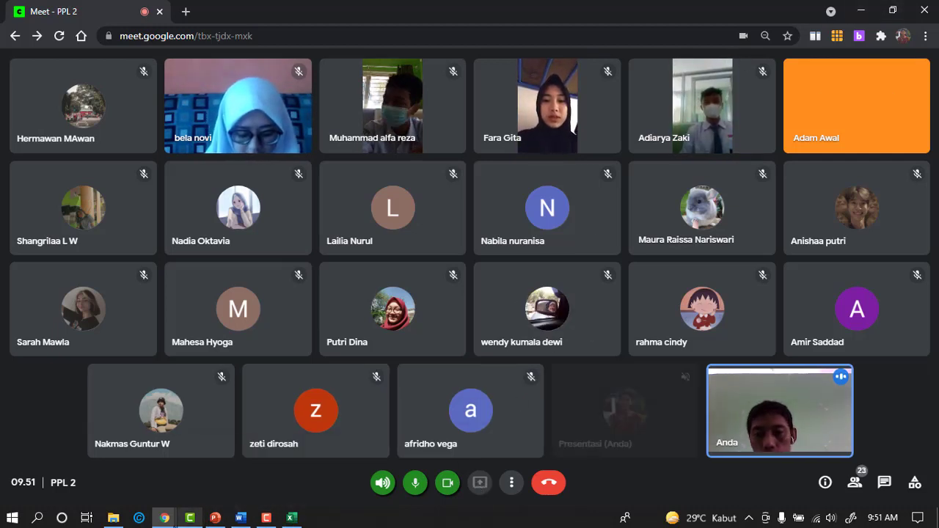
# Step: Minimize the Meet, WhatsApp, PowerPoint presentation and MATERI folder windows
pyautogui.moveTo(175, 519)
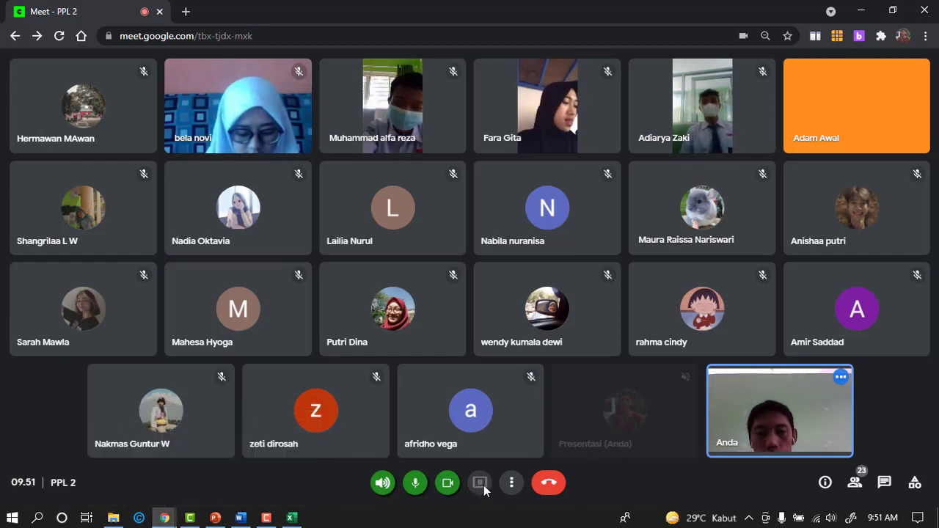
pyautogui.click(861, 14)
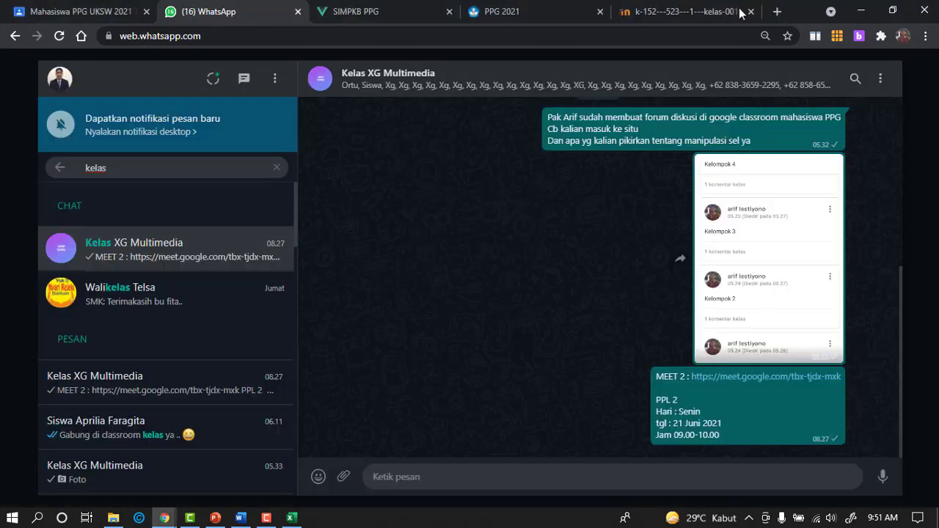
pyautogui.click(860, 14)
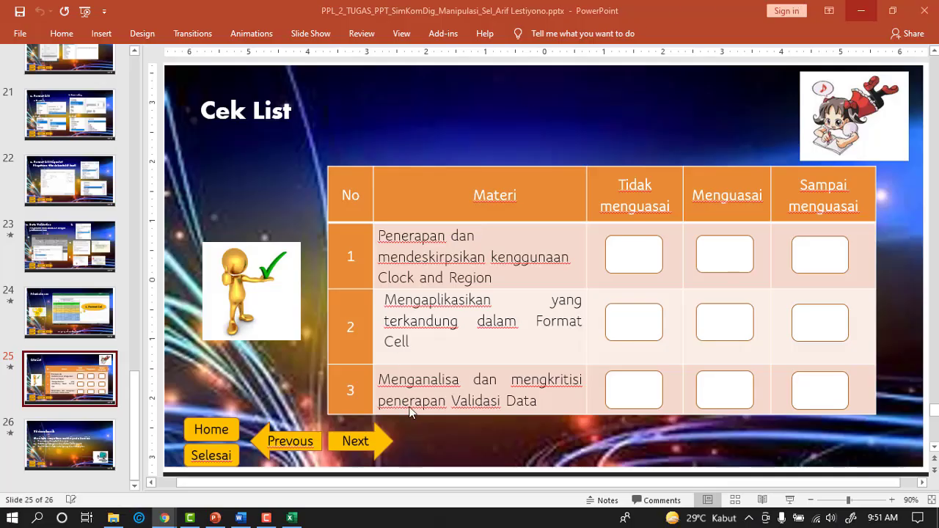
pyautogui.click(861, 11)
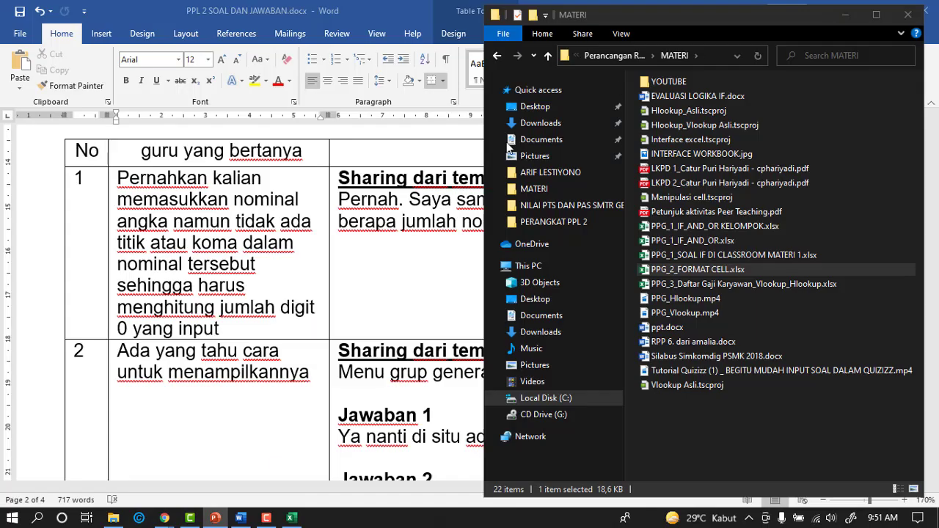
pyautogui.click(845, 14)
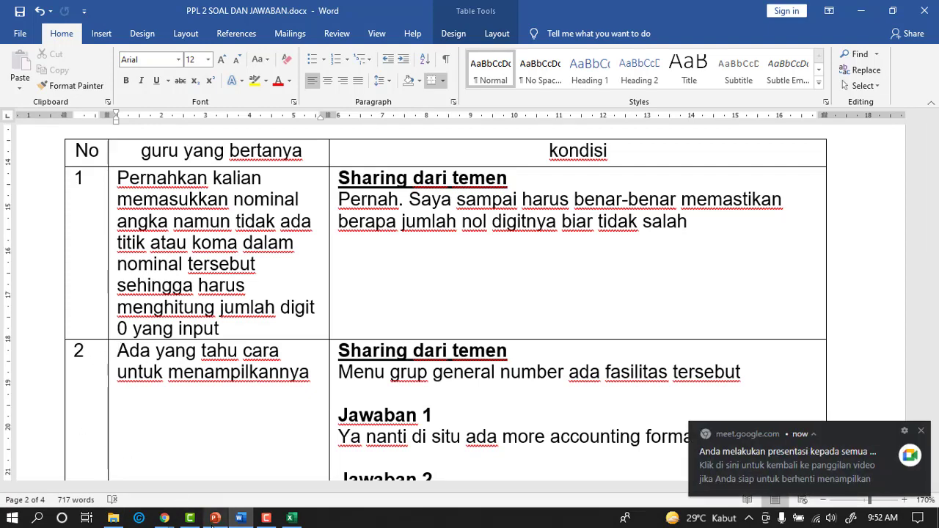
# Step: Reopen the Meet call and end the presentation that is still running
pyautogui.click(165, 518)
pyautogui.click(120, 482)
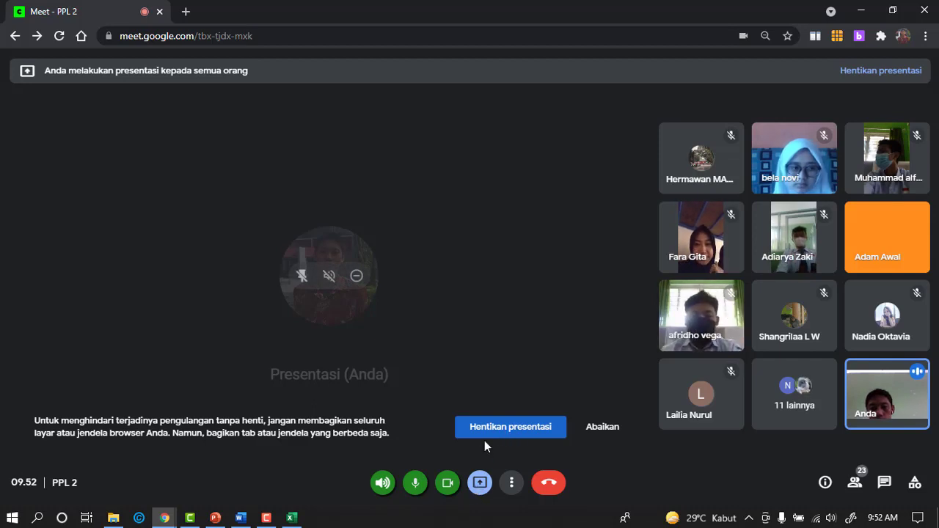
pyautogui.click(480, 486)
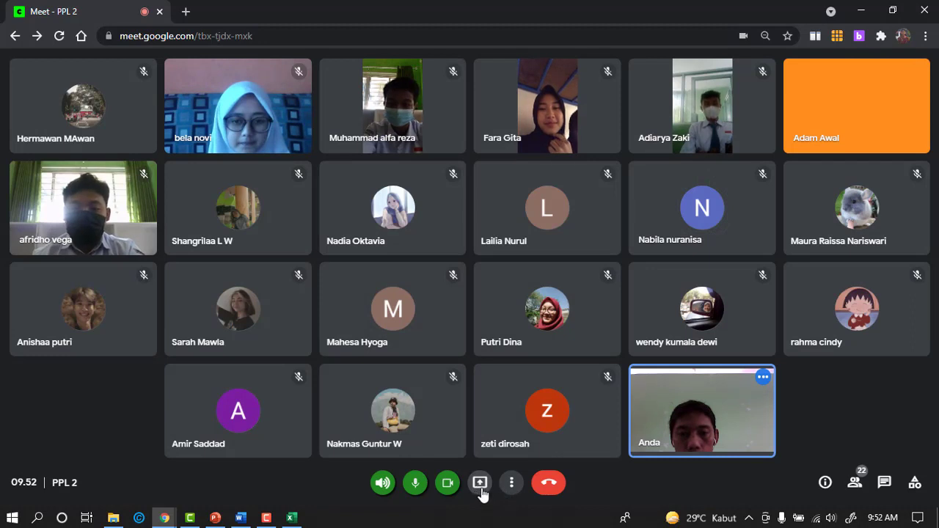
pyautogui.click(481, 486)
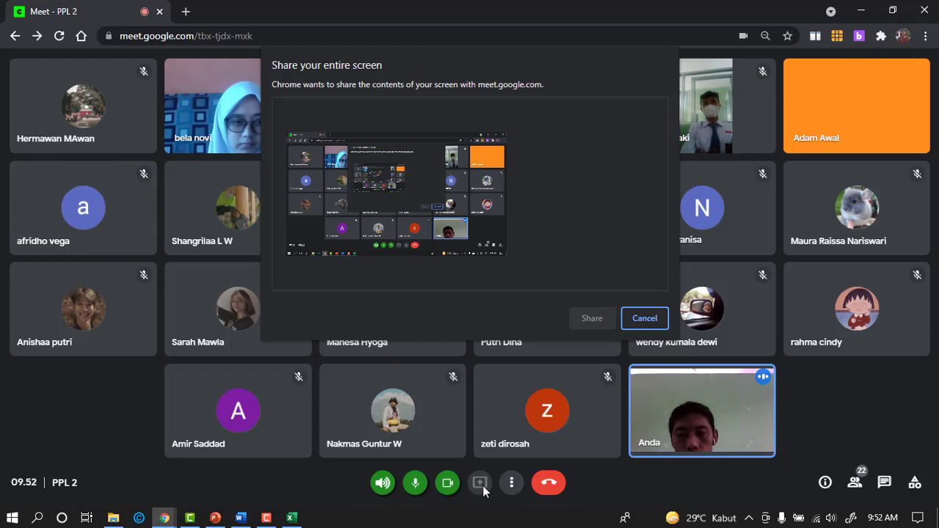
pyautogui.click(644, 318)
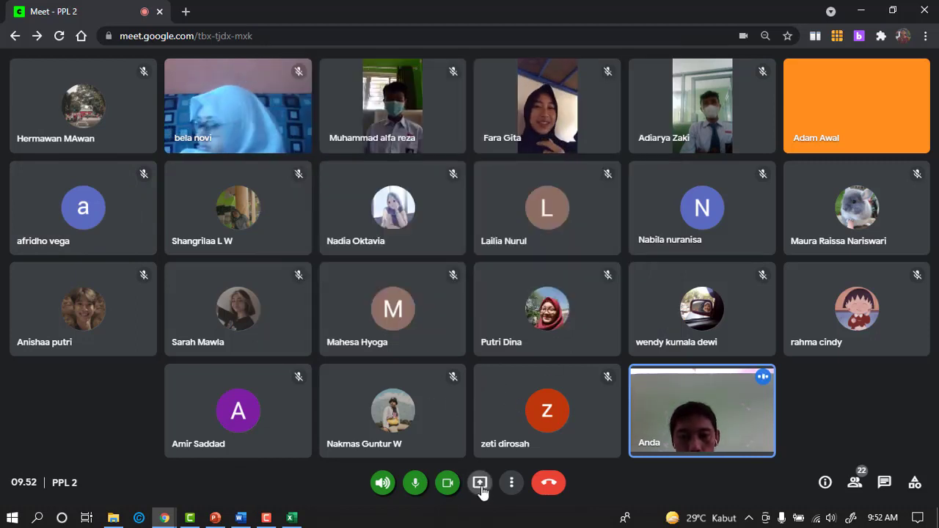
pyautogui.click(480, 485)
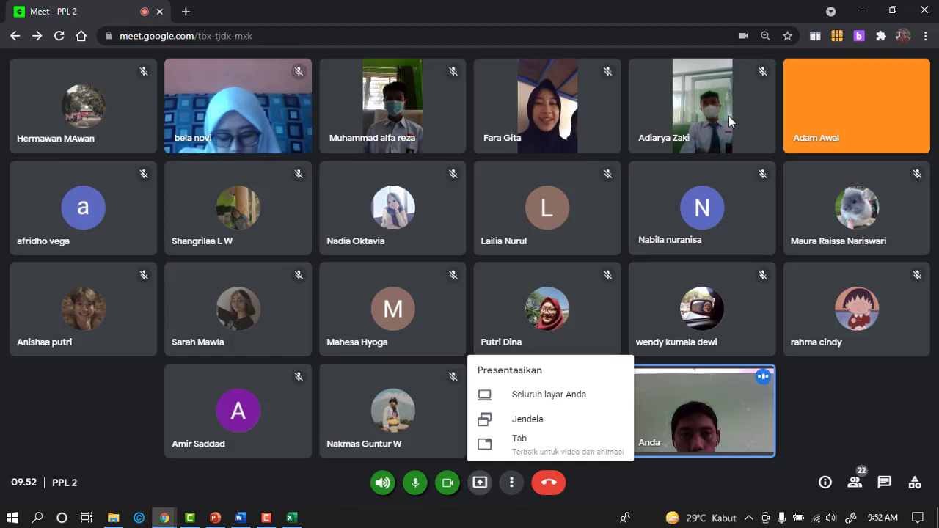
# Step: Restore the Meet window to its smaller size and reposition it on the desktop with its call controls in view
pyautogui.click(893, 12)
pyautogui.click(867, 9)
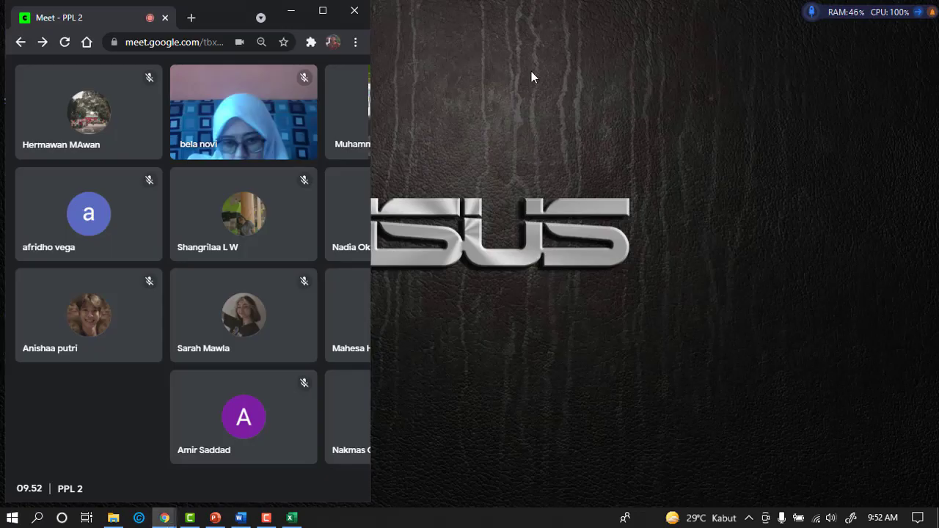
pyautogui.moveTo(367, 11); pyautogui.dragTo(792, 34)
pyautogui.moveTo(165, 518)
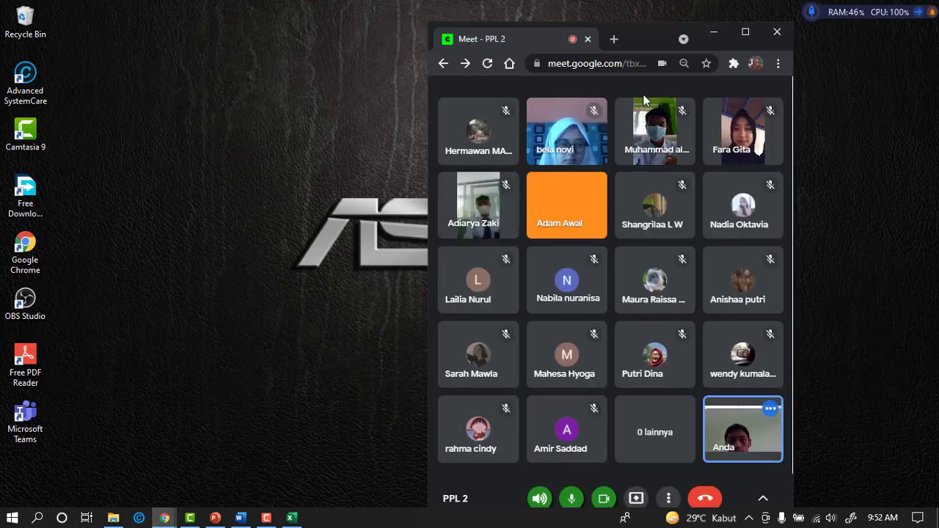
pyautogui.moveTo(648, 33); pyautogui.dragTo(366, 22)
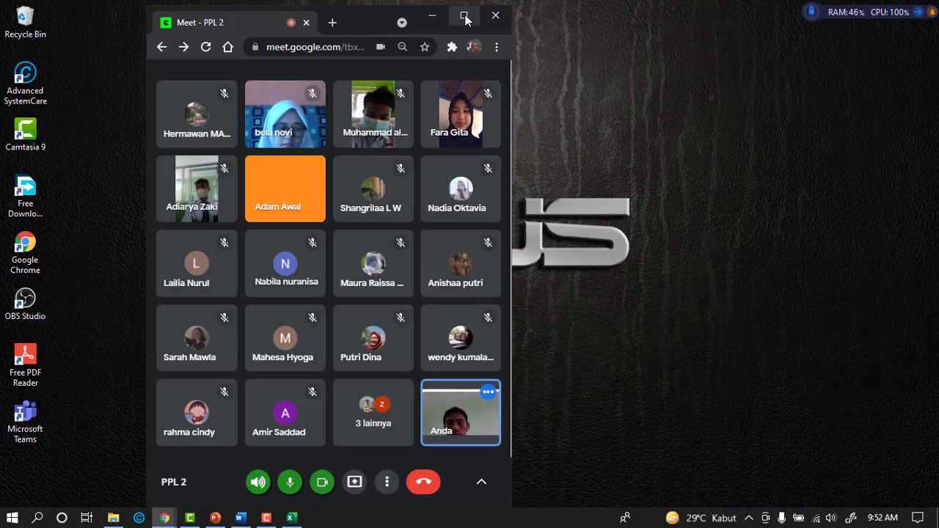
# Step: Open the WhatsApp browser window and restore it to a smaller size beside the Meet window
pyautogui.moveTo(173, 518)
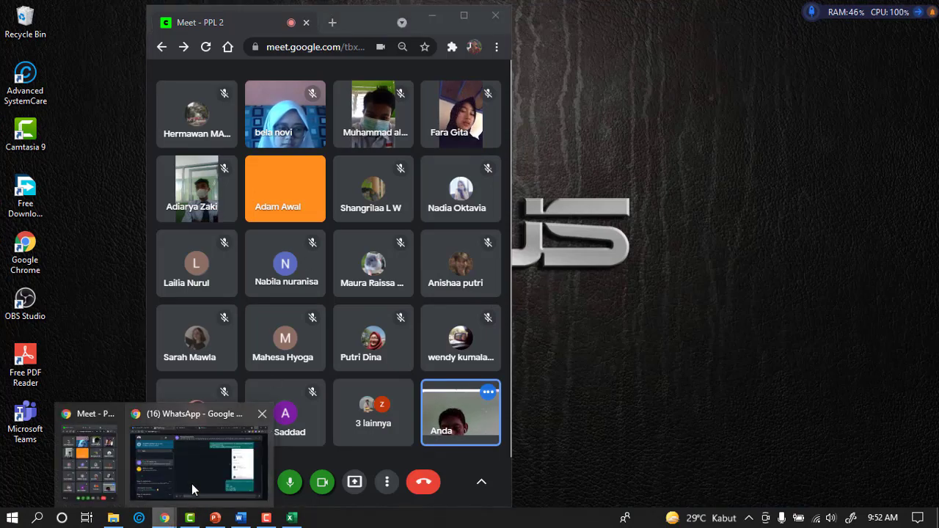
pyautogui.click(196, 486)
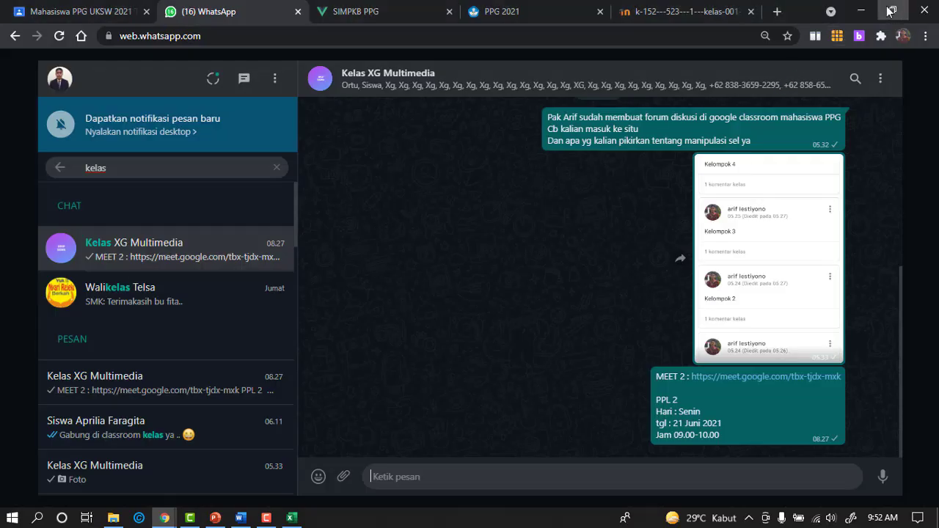
pyautogui.click(891, 11)
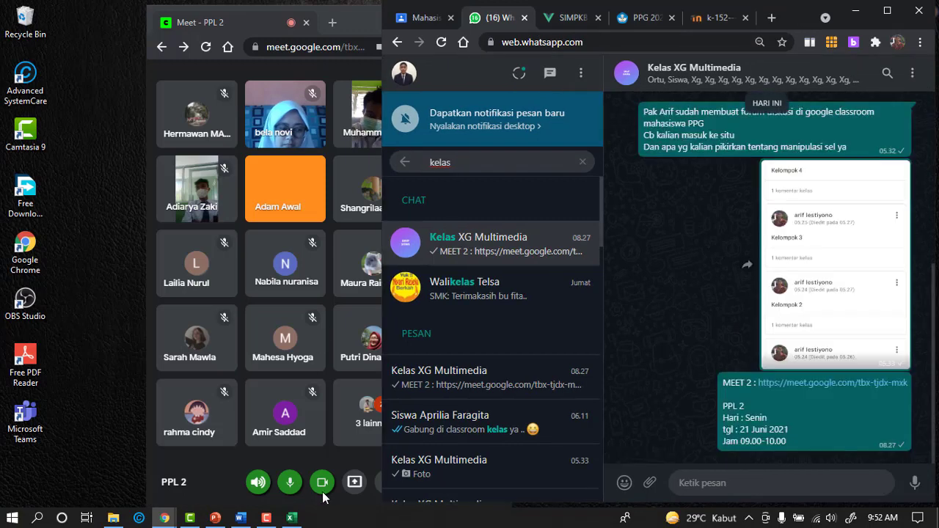
# Step: Present the WhatsApp Chrome window to the Meet call as a shared application window
pyautogui.click(355, 485)
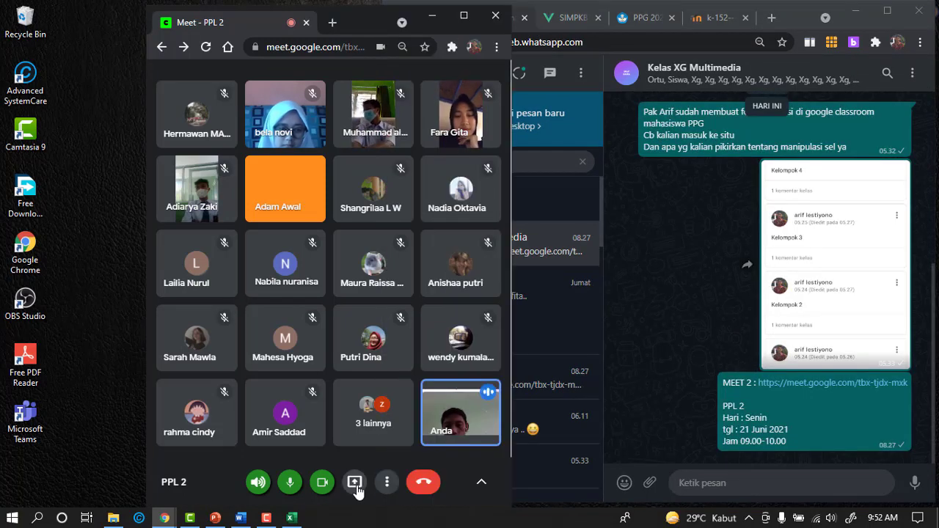
pyautogui.click(355, 484)
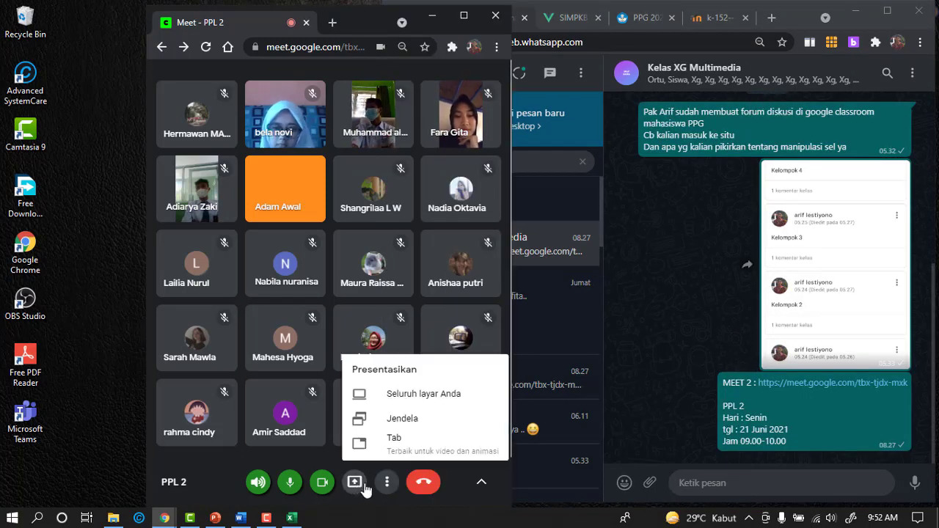
pyautogui.click(409, 421)
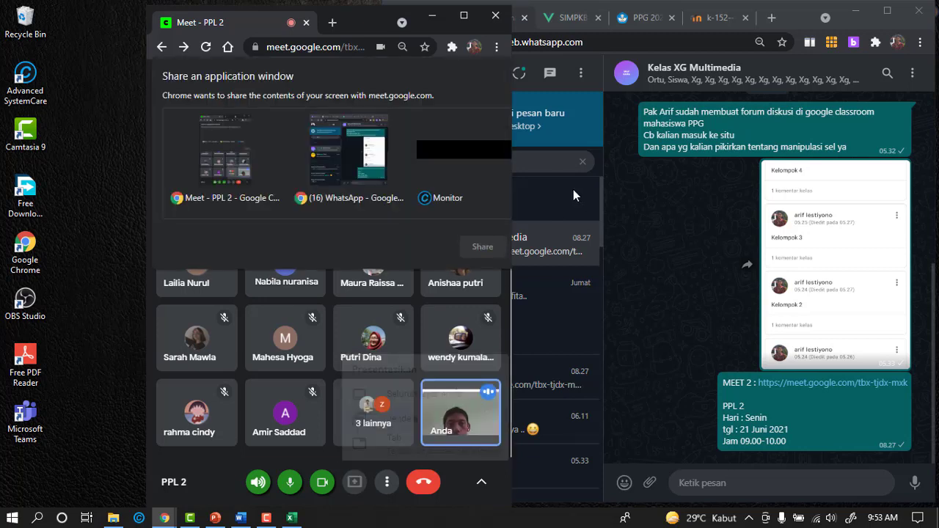
pyautogui.click(348, 157)
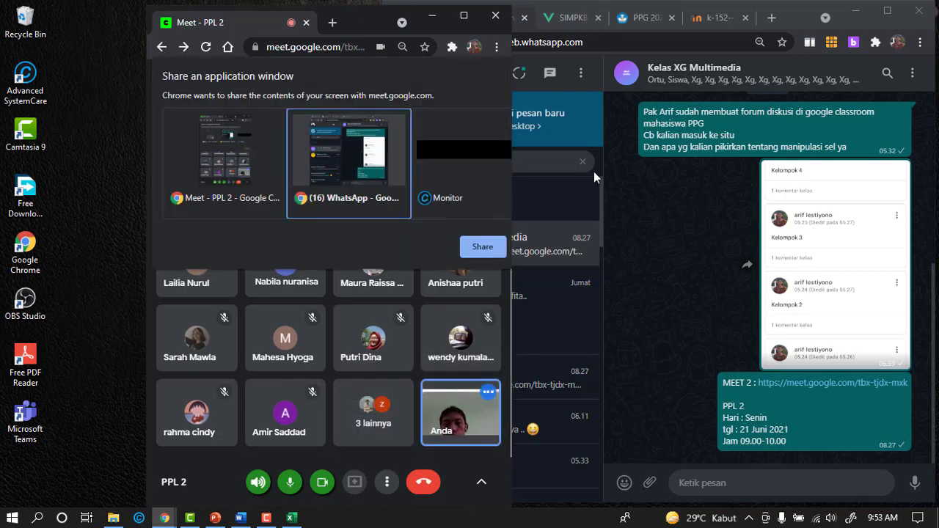
pyautogui.click(481, 250)
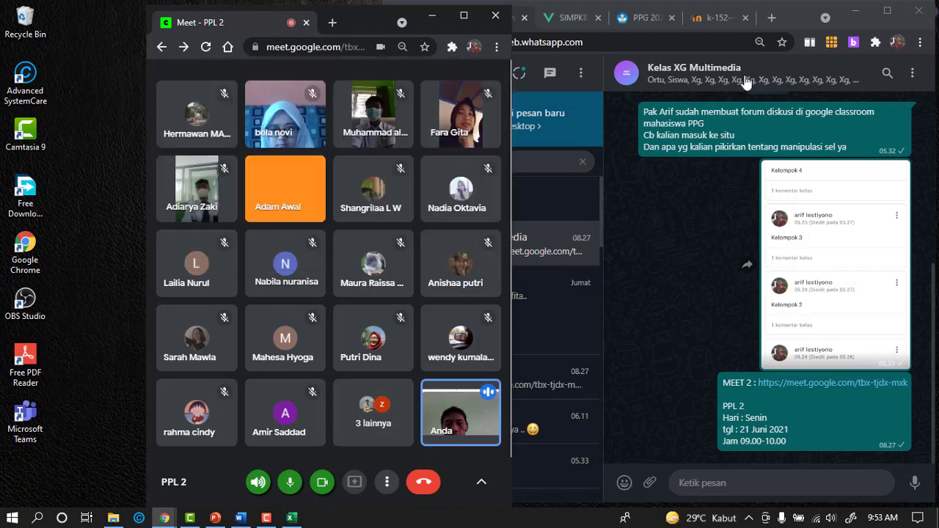
# Step: Maximize the shared browser window and bring up the Mahasiswa PPG UKSW 2021 class forum in Google Classroom
pyautogui.click(887, 11)
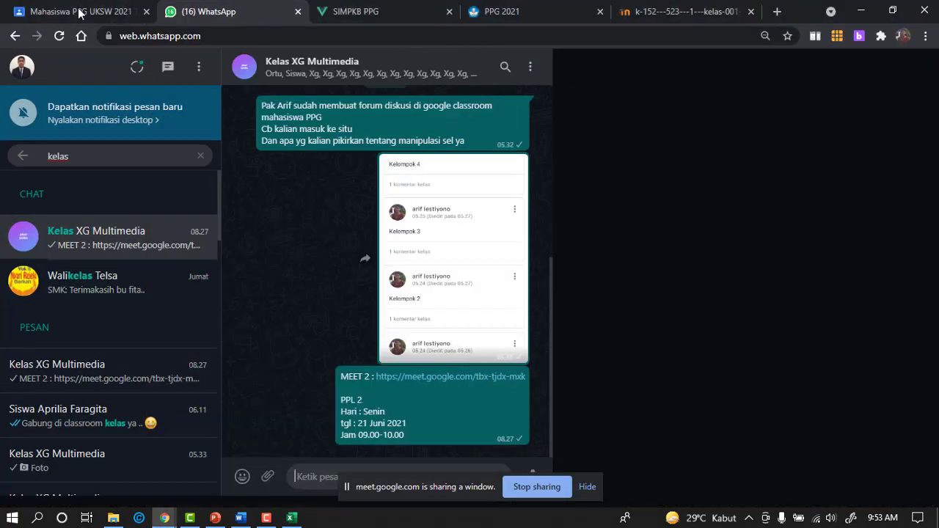
pyautogui.click(79, 13)
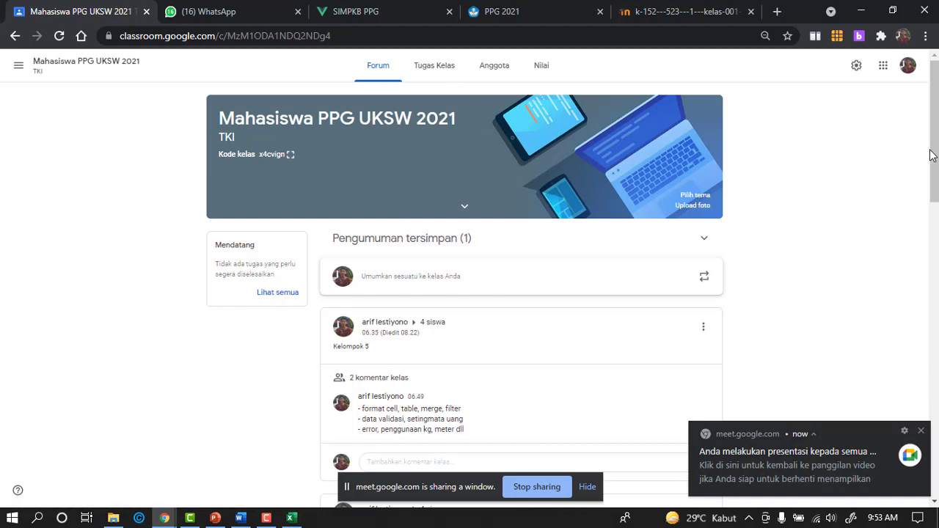
pyautogui.moveTo(934, 151); pyautogui.dragTo(934, 318)
# Step: Enlarge the Classroom page to 110% zoom
pyautogui.click(926, 36)
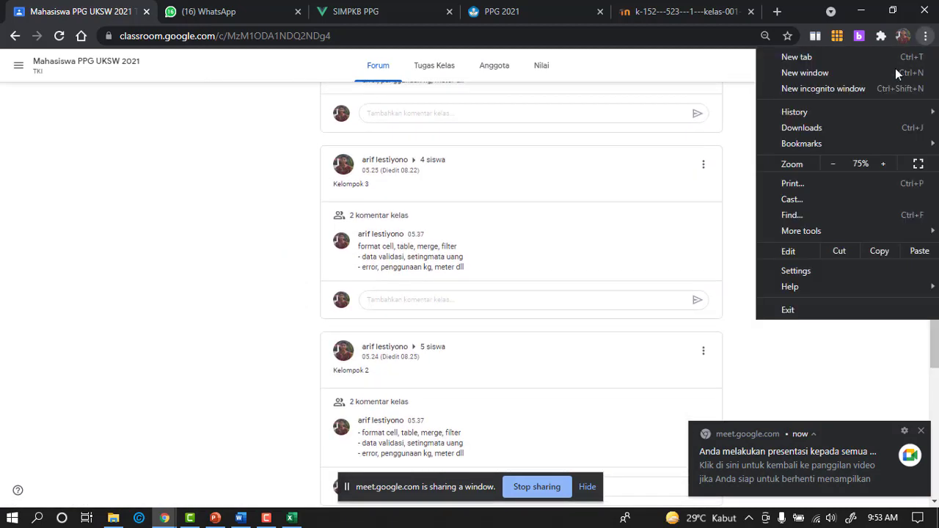
pyautogui.click(885, 165)
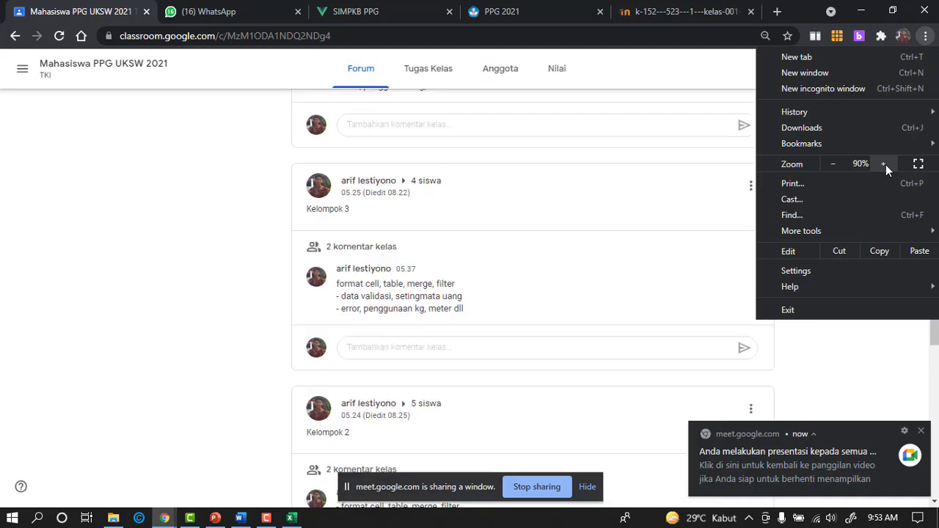
pyautogui.click(884, 164)
pyautogui.moveTo(801, 143)
pyautogui.click(168, 191)
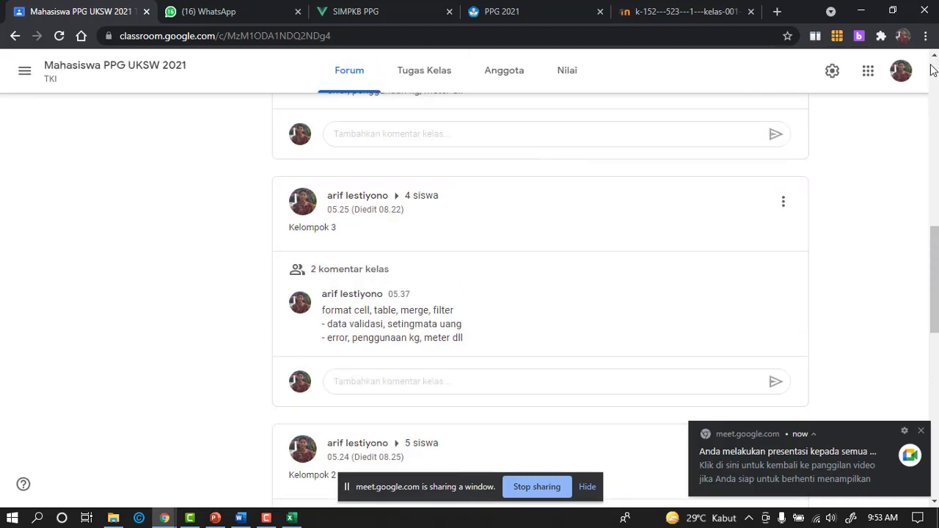
pyautogui.click(928, 41)
pyautogui.click(883, 163)
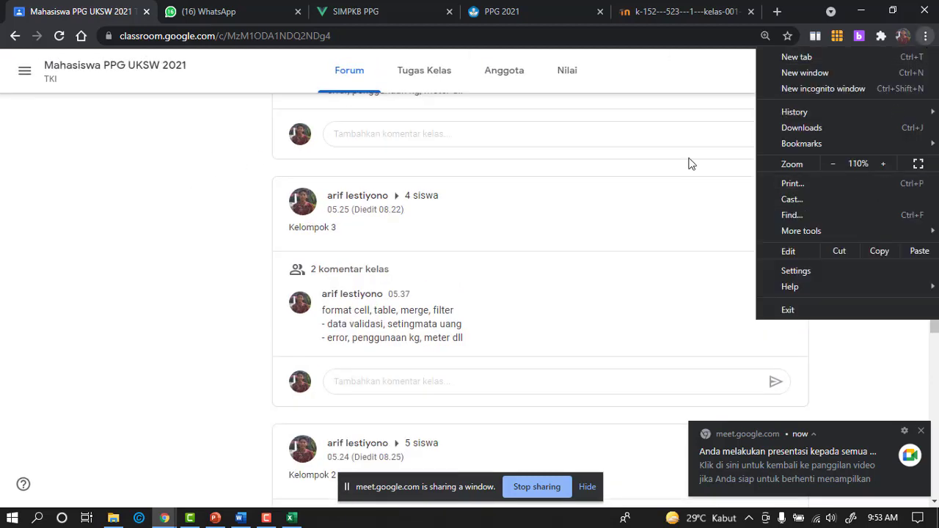
pyautogui.click(168, 226)
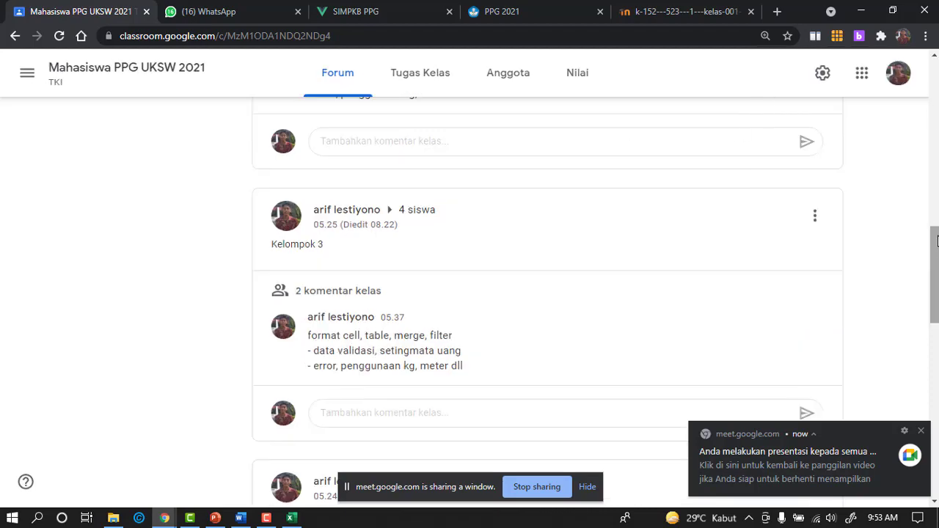
# Step: Look through the group discussion posts in the class forum, from Kelompok 5 to Kelompok 1, including their comments
pyautogui.scroll(6, 936, 242)
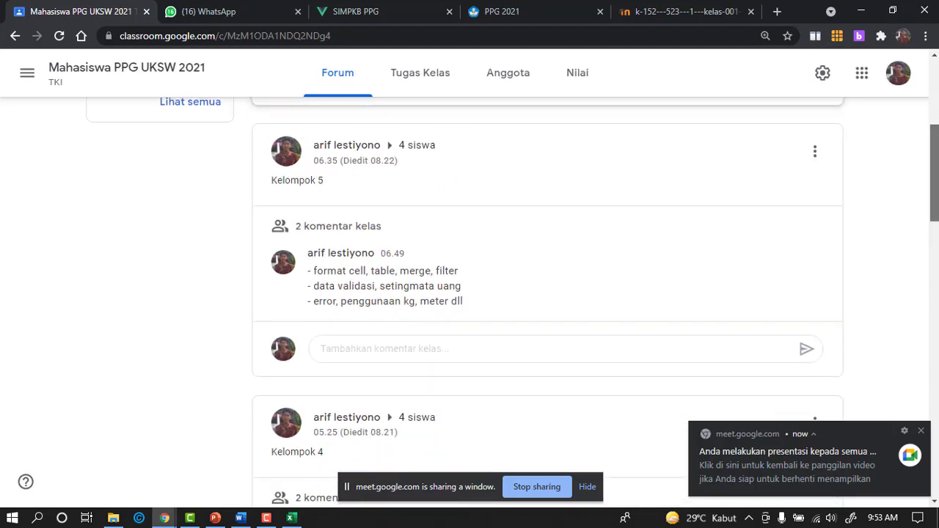
pyautogui.scroll(-3, 548, 293)
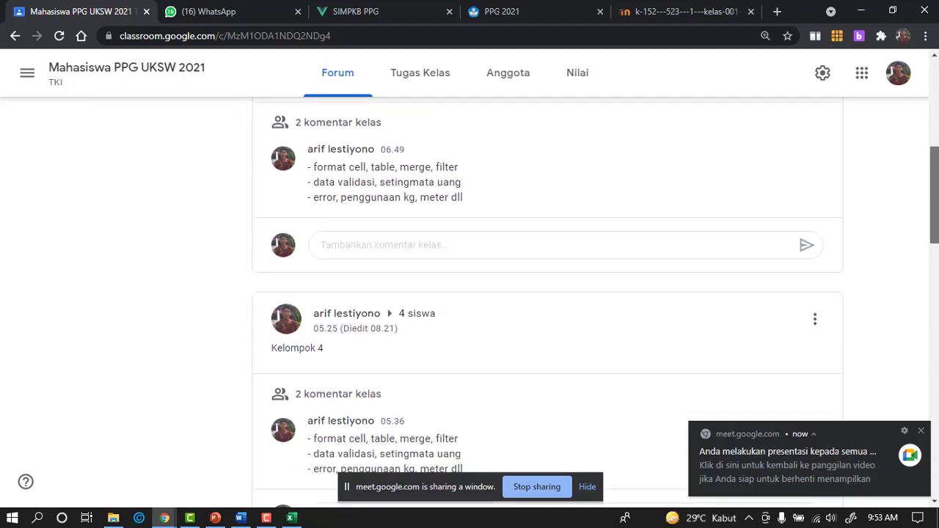
pyautogui.scroll(-1, 547, 293)
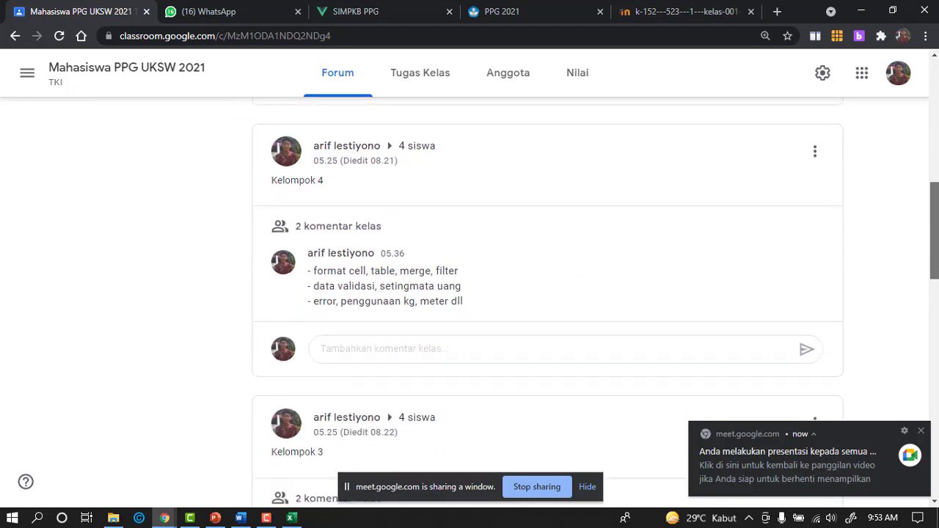
pyautogui.scroll(-5, 547, 293)
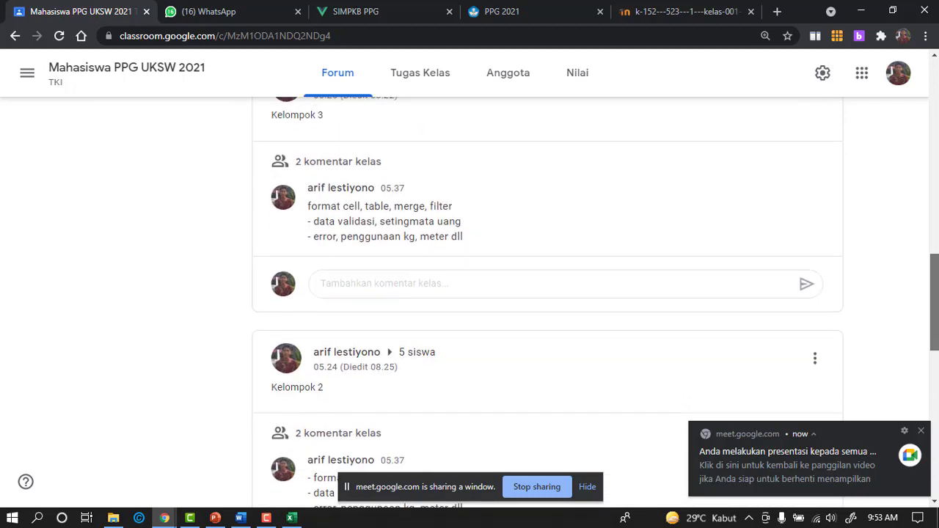
pyautogui.scroll(-1, 548, 294)
pyautogui.scroll(-2, 547, 294)
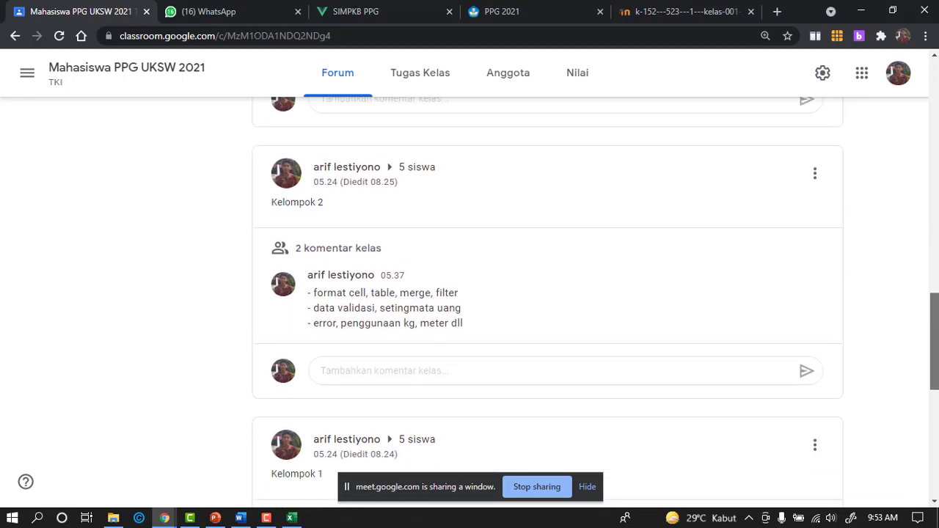
pyautogui.scroll(-2, 547, 293)
pyautogui.scroll(-2, 547, 293)
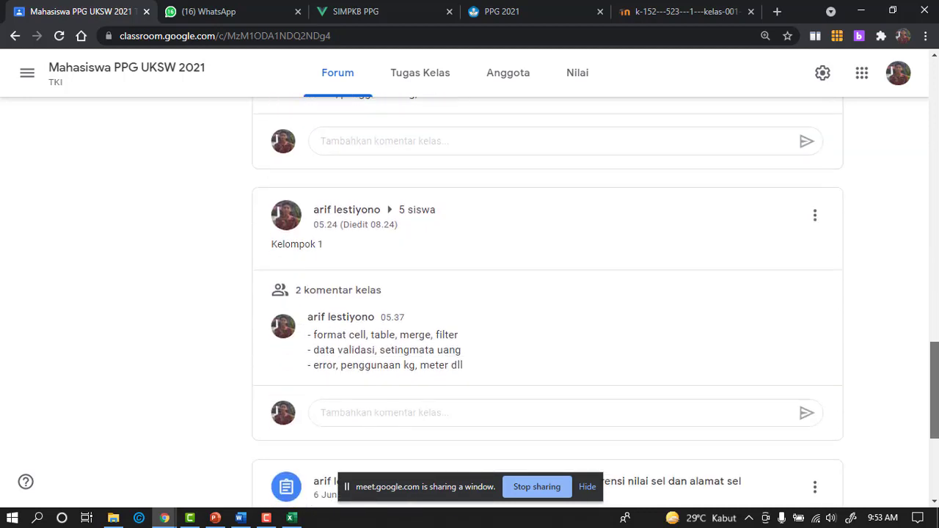
pyautogui.scroll(10, 920, 145)
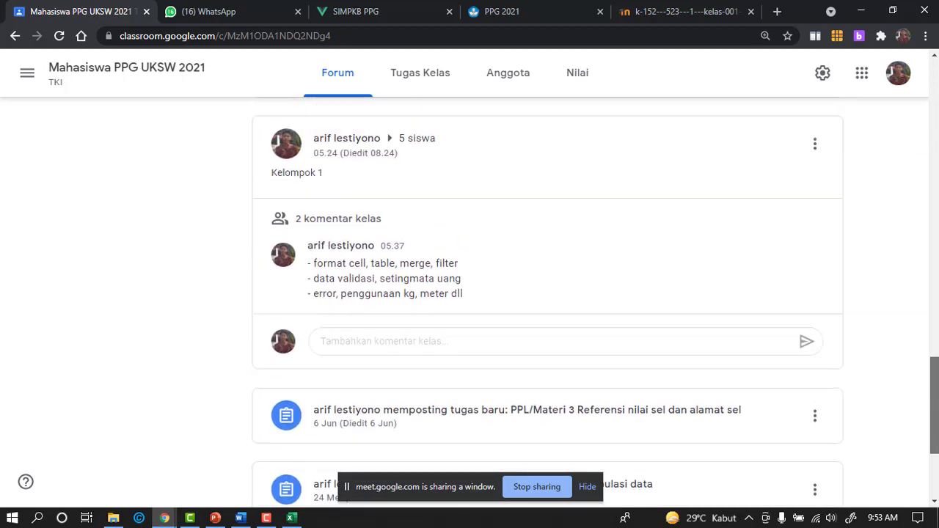
pyautogui.scroll(5, 917, 125)
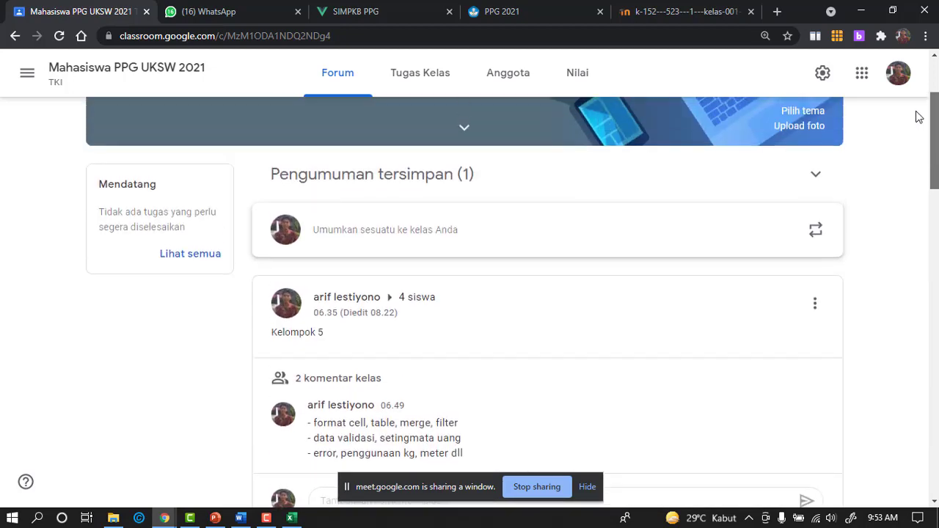
# Step: Open the Kelompok 5 announcement for editing, review its list of assigned students, and save the post
pyautogui.scroll(-1, 500, 159)
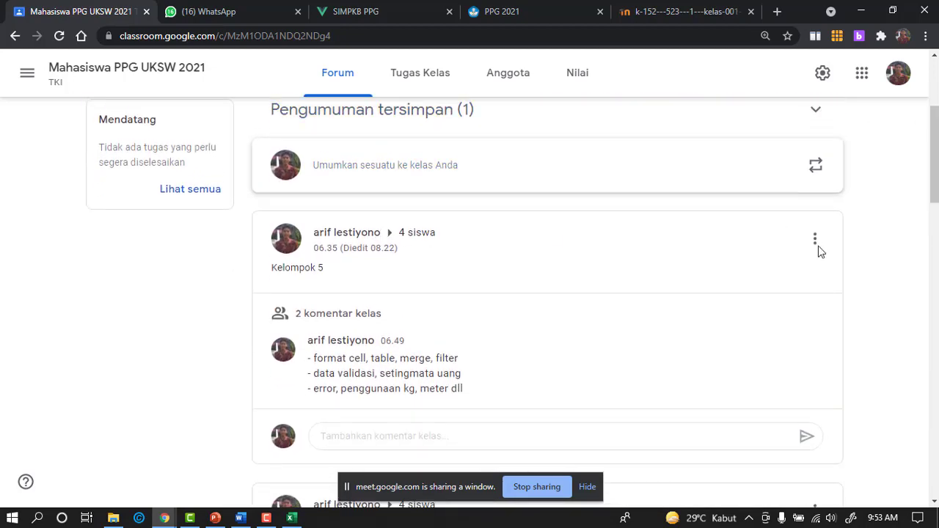
pyautogui.click(777, 297)
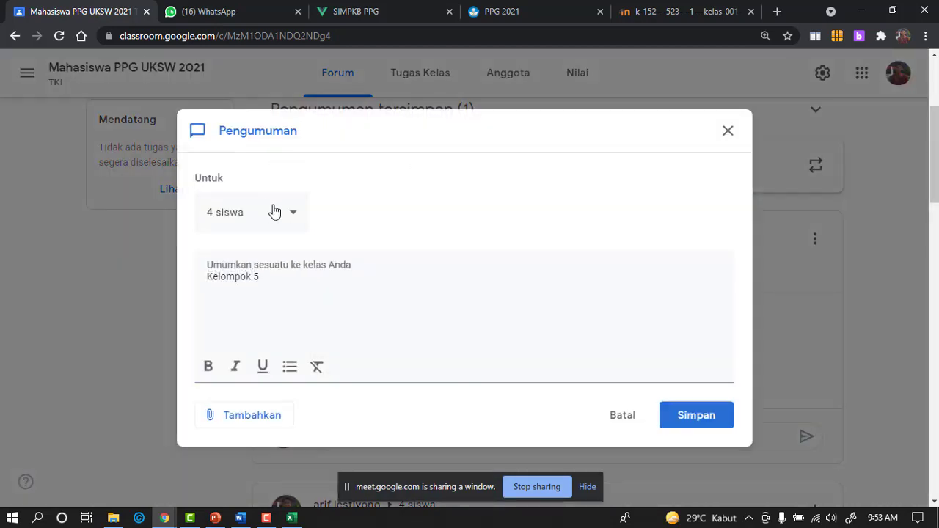
pyautogui.click(293, 220)
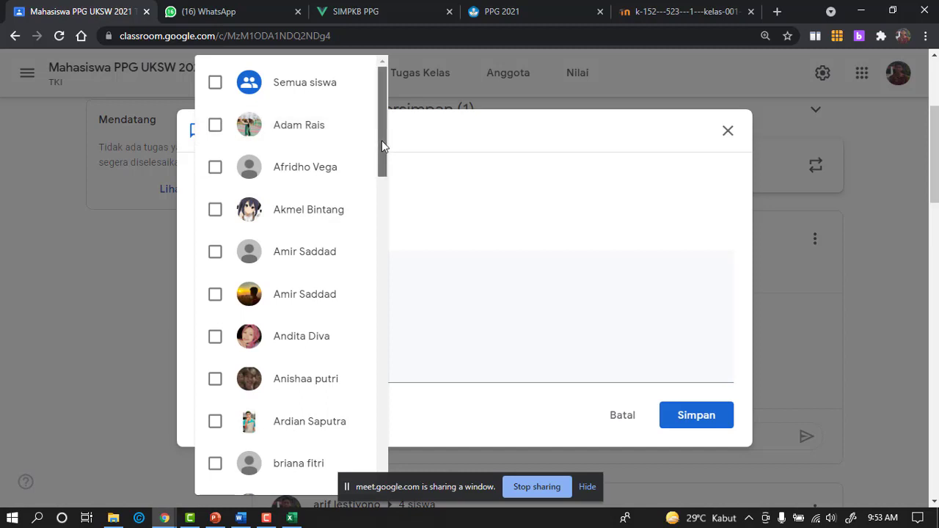
pyautogui.moveTo(382, 140); pyautogui.dragTo(411, 449)
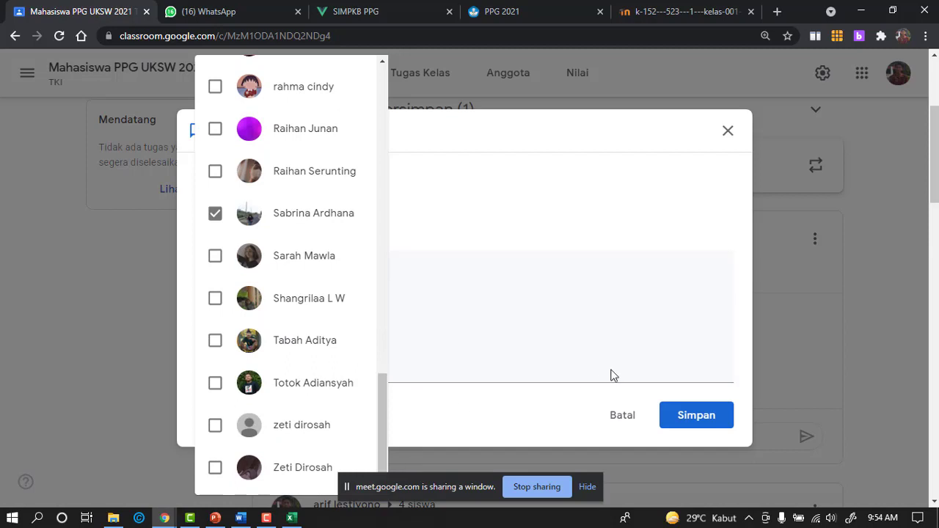
pyautogui.click(689, 428)
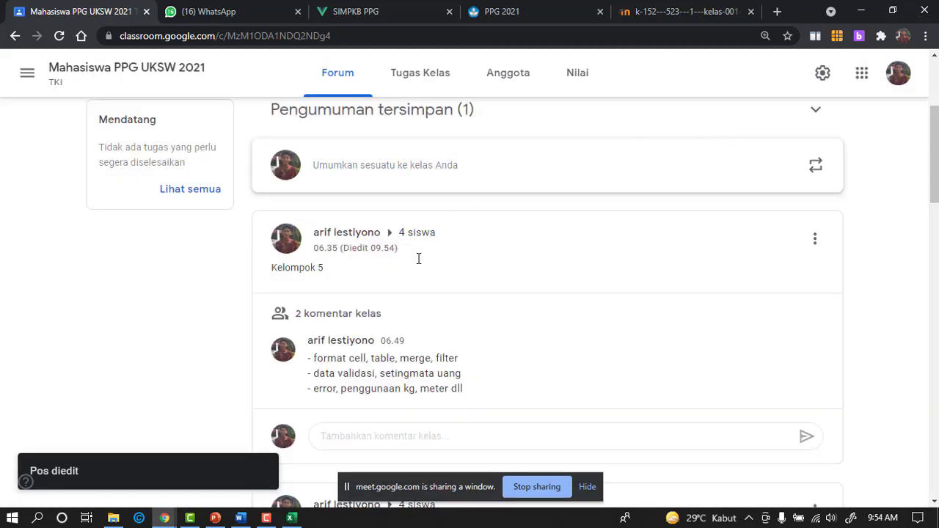
# Step: Check which students are assigned to the Kelompok 2 announcement and close its editor without saving
pyautogui.scroll(-6, 432, 283)
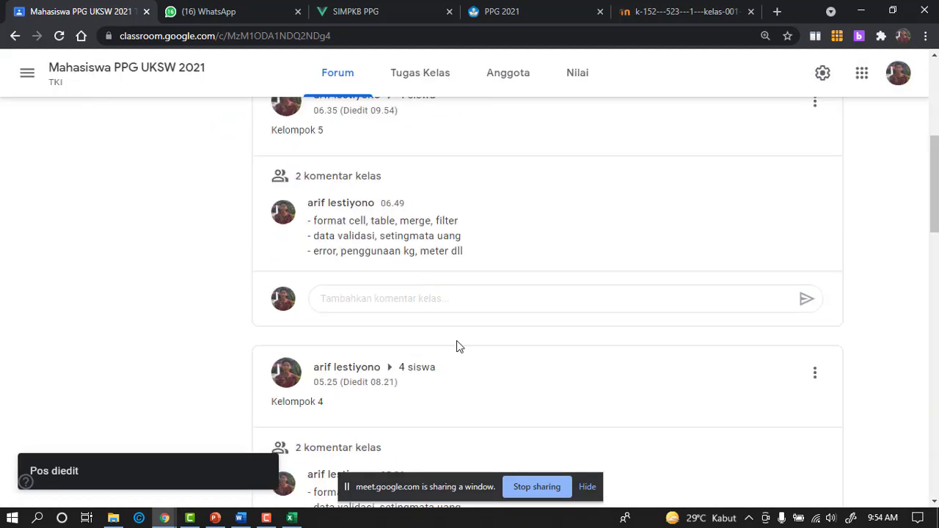
pyautogui.scroll(-2, 457, 331)
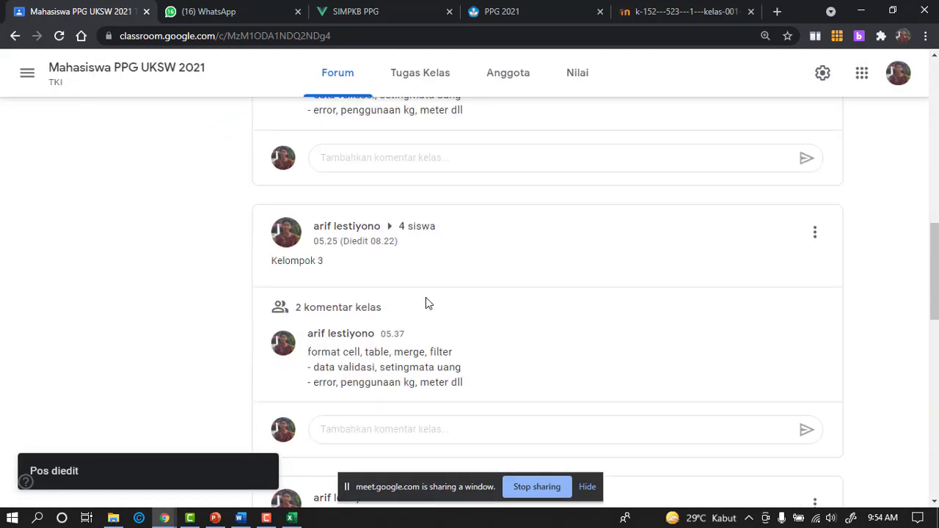
pyautogui.scroll(-1, 426, 297)
pyautogui.scroll(-2, 426, 298)
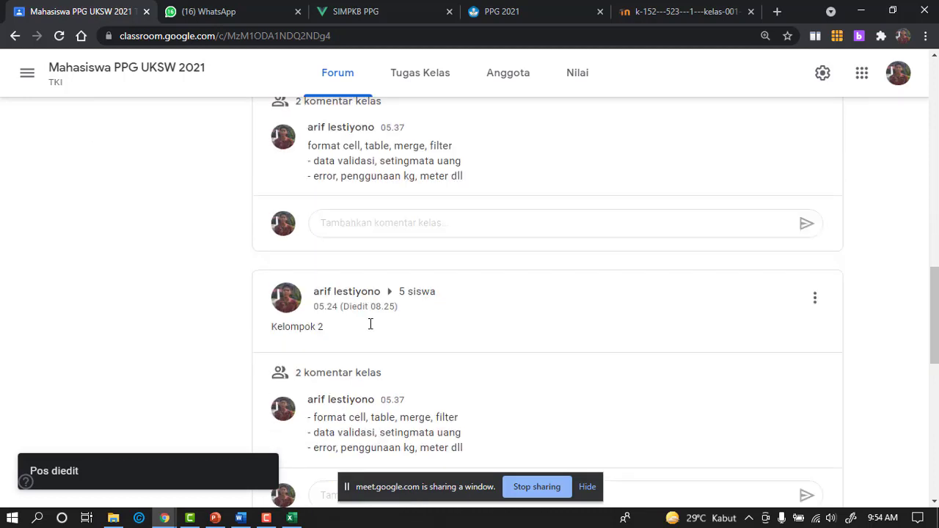
pyautogui.click(815, 298)
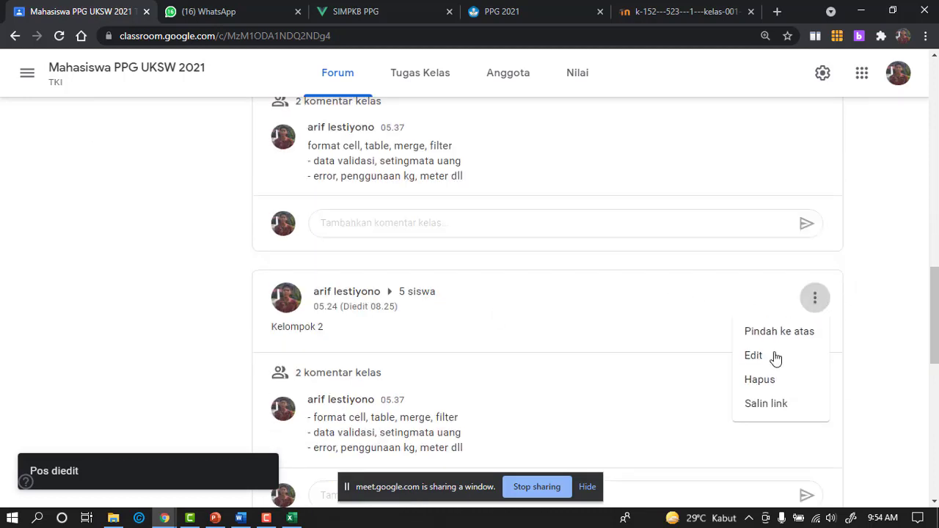
pyautogui.click(772, 355)
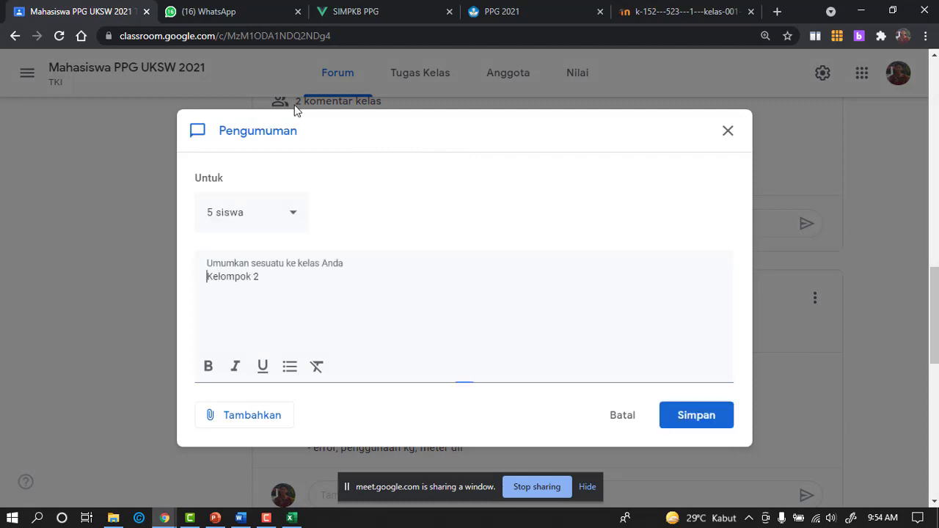
pyautogui.click(294, 223)
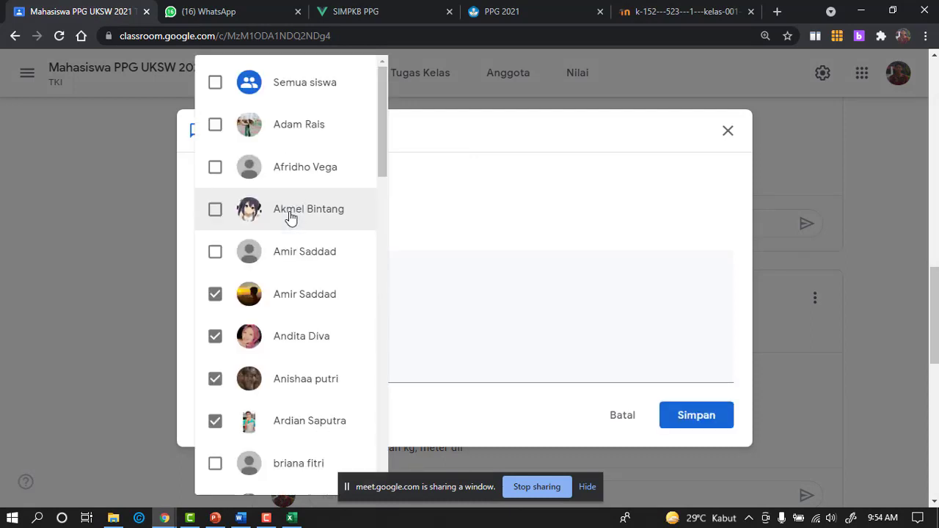
pyautogui.moveTo(383, 152); pyautogui.dragTo(386, 193)
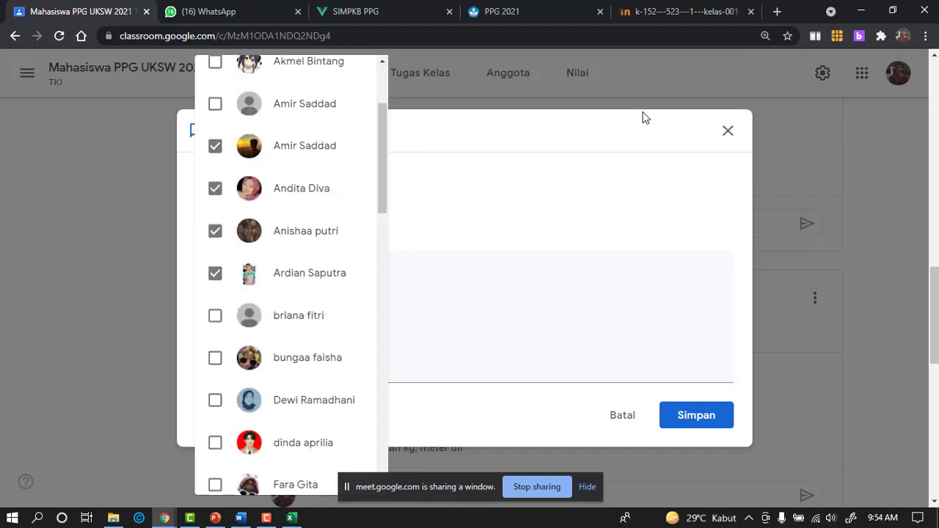
pyautogui.click(727, 135)
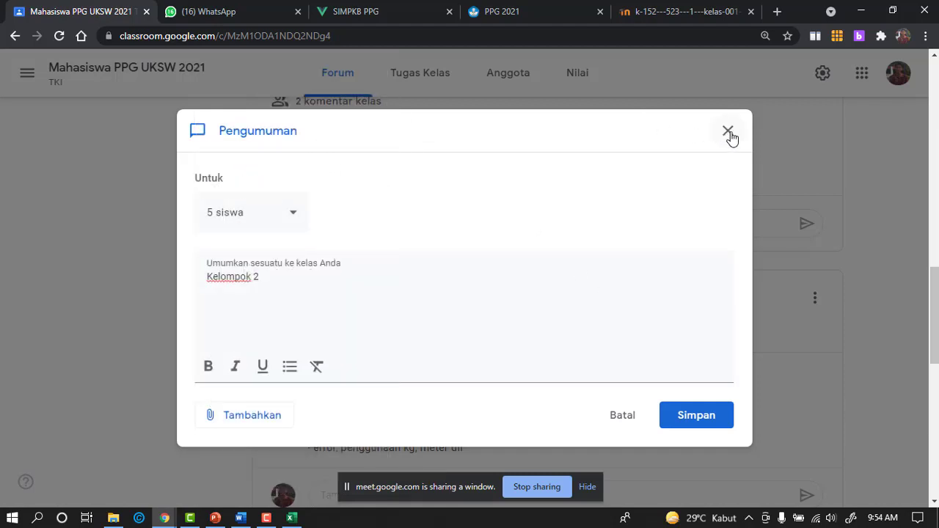
pyautogui.click(727, 132)
# Step: Open the Materi/ PPL 2 classwork topic and examine the instructions and attachments of the Perangkat 2 Manipulasi data assignment
pyautogui.scroll(1, 454, 88)
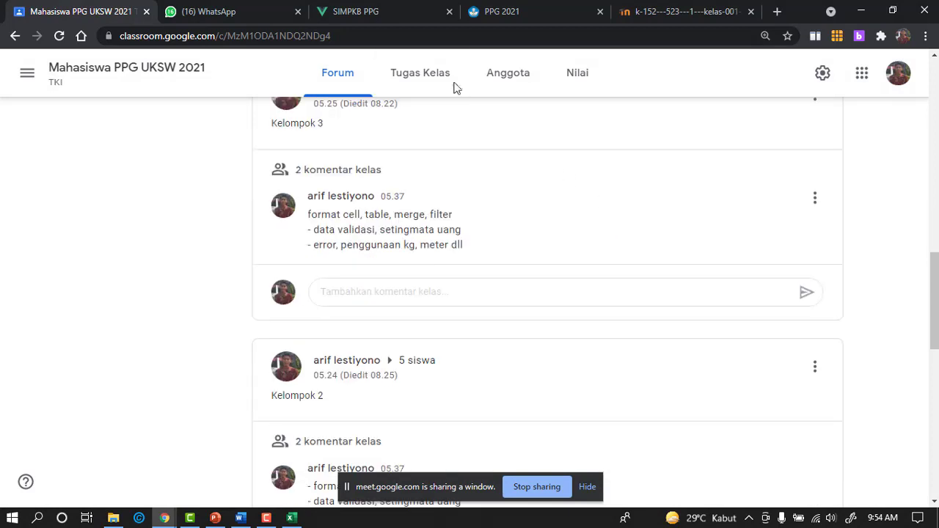
pyautogui.scroll(3, 424, 81)
pyautogui.click(426, 81)
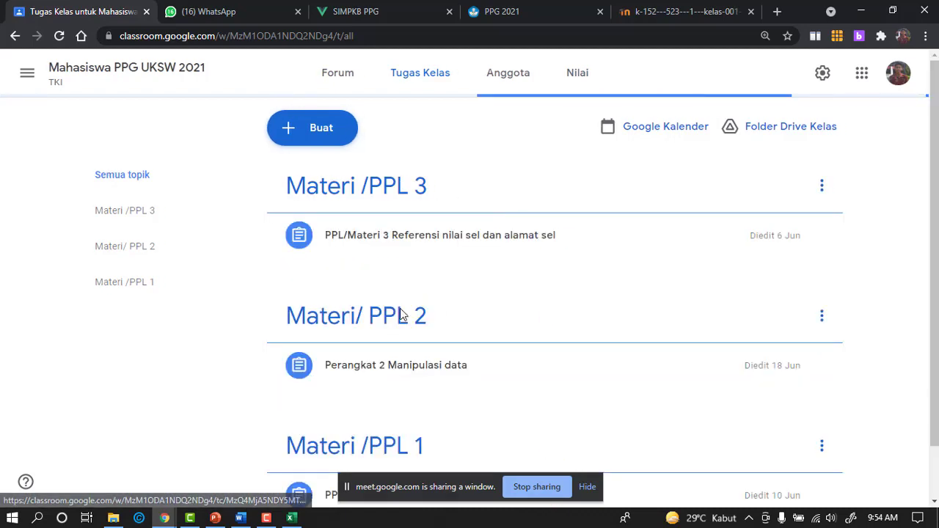
pyautogui.click(495, 250)
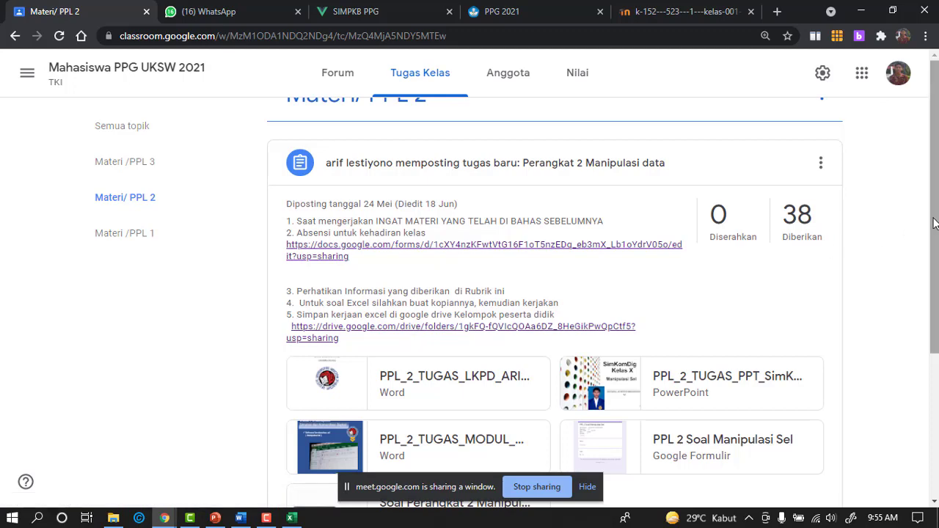
pyautogui.scroll(-2, 899, 236)
pyautogui.scroll(-1, 709, 257)
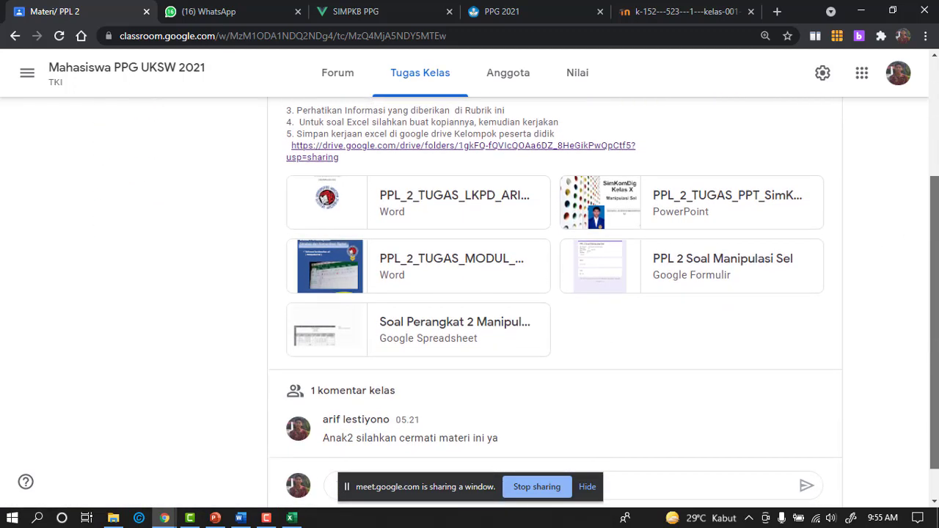
pyautogui.scroll(-1, 709, 257)
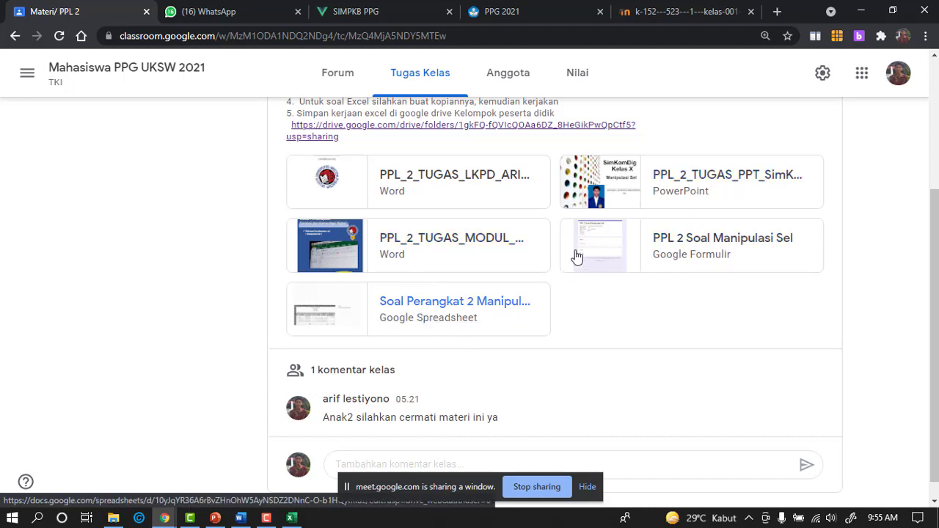
# Step: Open the PPL 2 Soal Manipulasi Sel form, enter the respondent's name, and select class X G
pyautogui.click(682, 248)
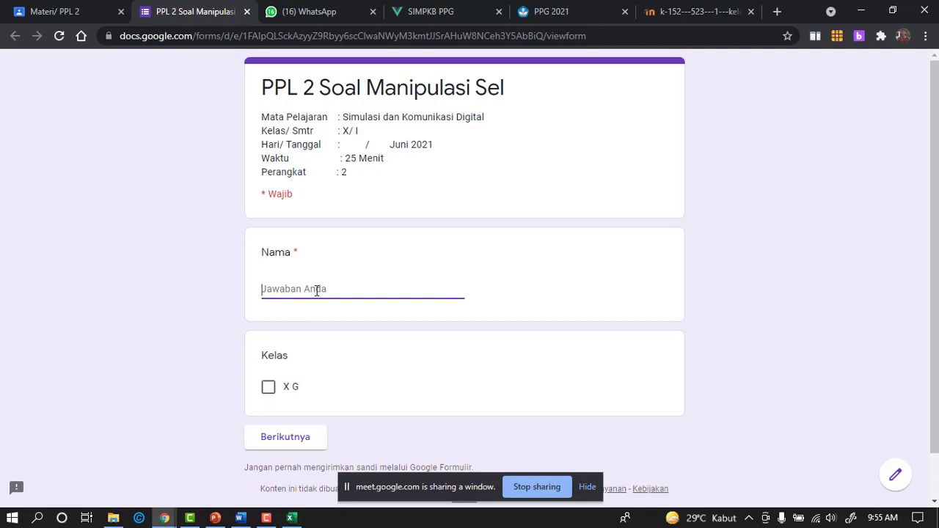
pyautogui.write('Arif')
pyautogui.click(267, 387)
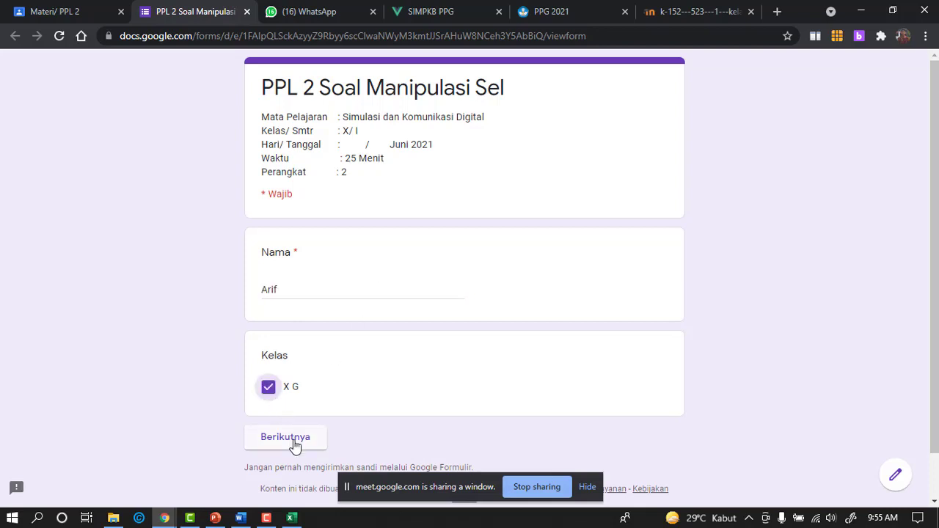
# Step: Advance the quiz form to the Soal Pilihan Ganda section and review its first multiple-choice questions on cell formatting
pyautogui.click(294, 440)
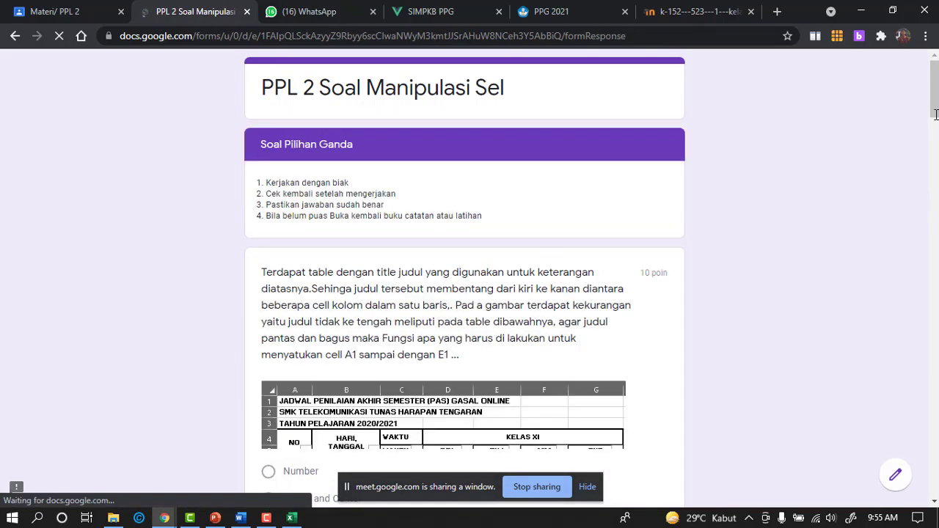
pyautogui.scroll(-6, 931, 100)
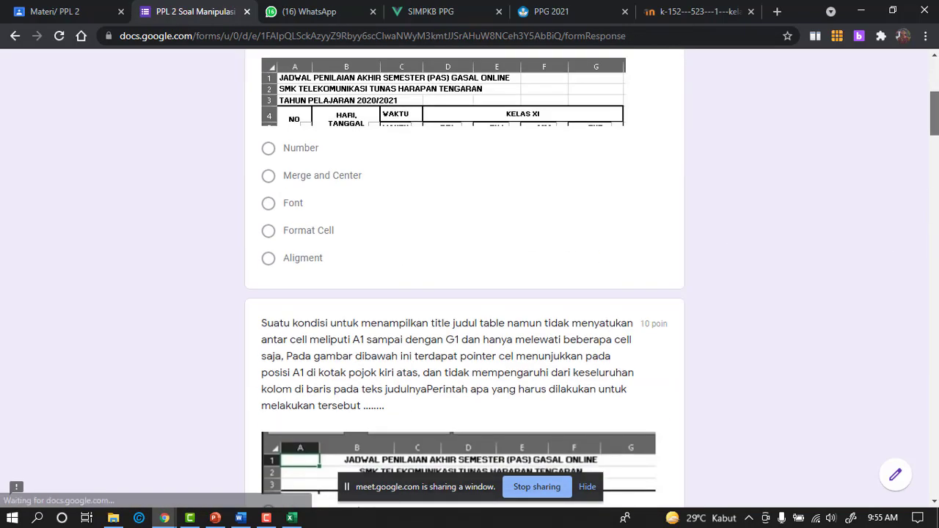
pyautogui.scroll(-3, 465, 294)
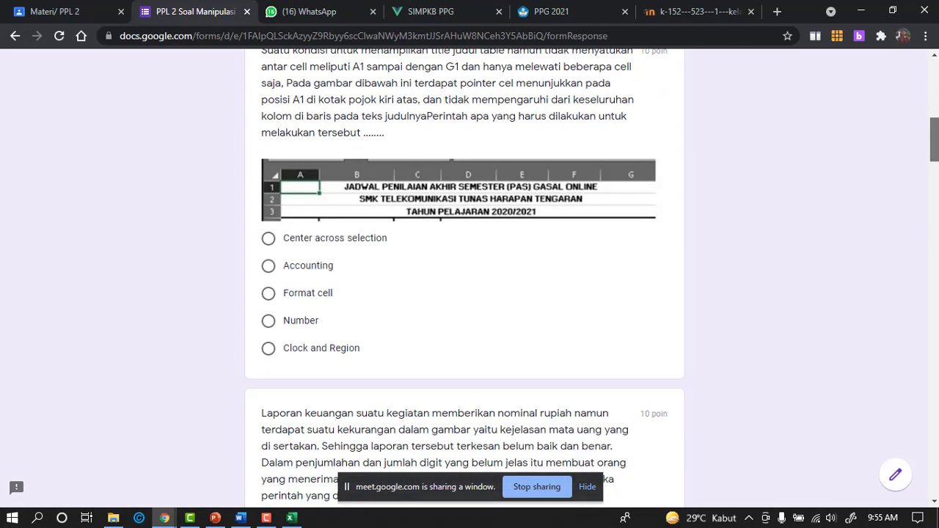
pyautogui.scroll(-7, 465, 294)
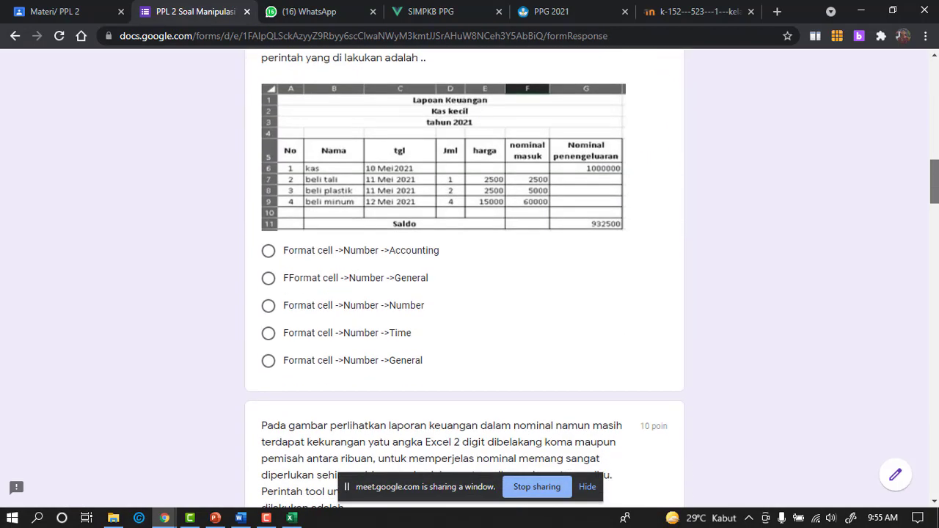
pyautogui.moveTo(935, 189); pyautogui.dragTo(833, 96)
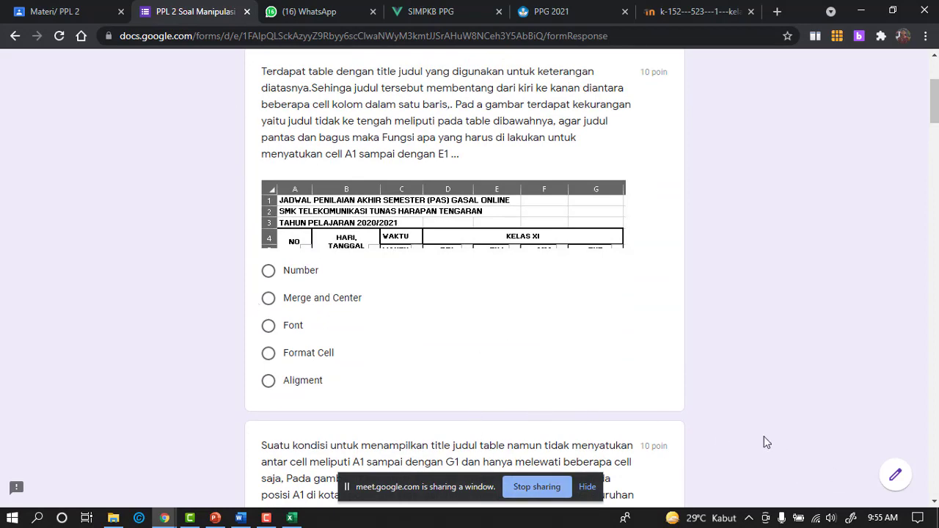
# Step: Highlight the four numbered working instructions under Soal Pilihan Ganda for the students and clear the selection
pyautogui.scroll(2, 408, 258)
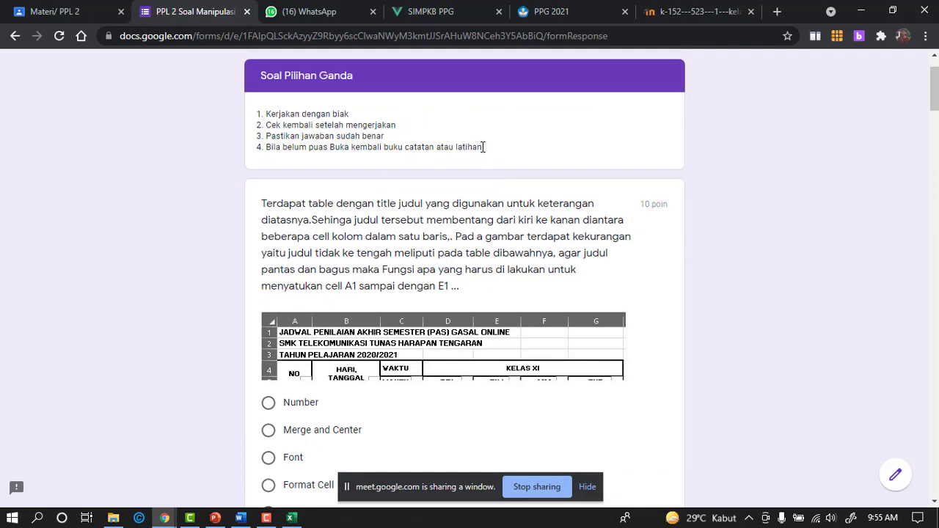
pyautogui.moveTo(483, 146); pyautogui.dragTo(266, 111)
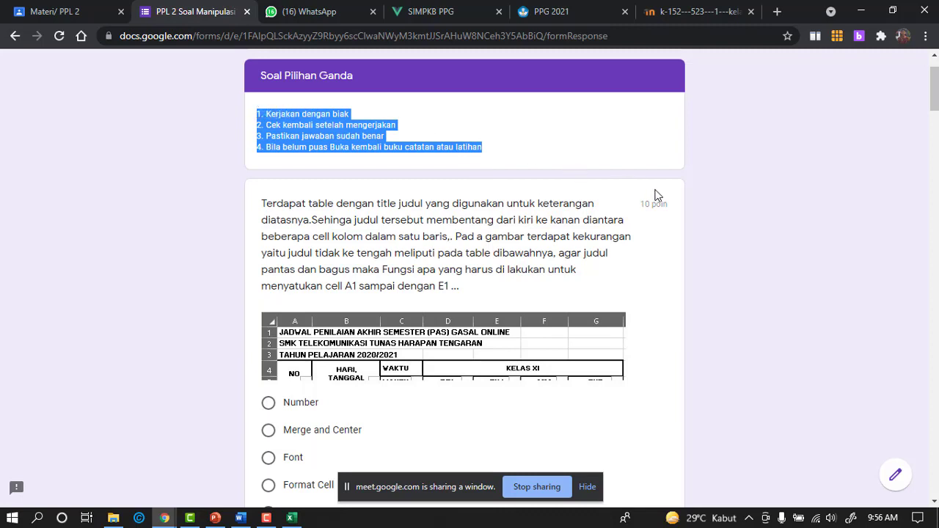
pyautogui.click(792, 200)
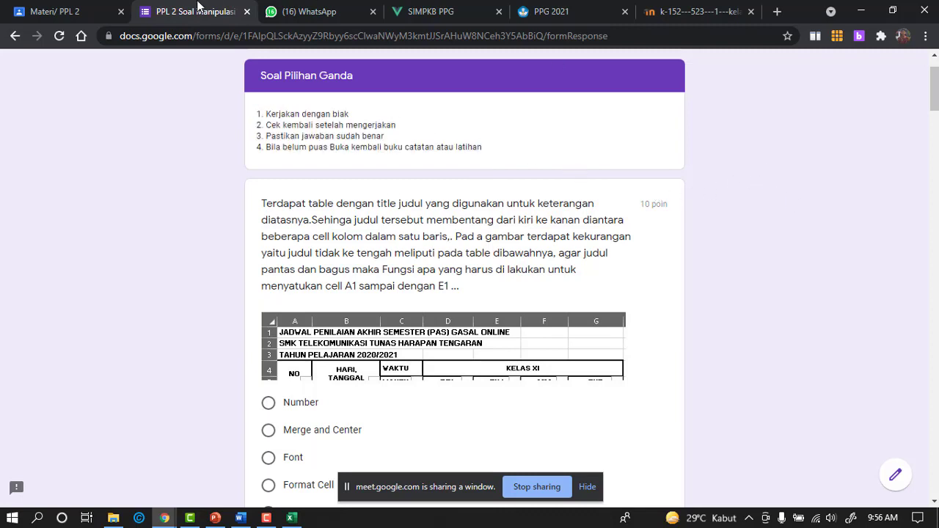
# Step: Switch from the quiz form to the Google Meet PPL 2 call, maximize its window, and mute and unmute the microphone
pyautogui.click(860, 11)
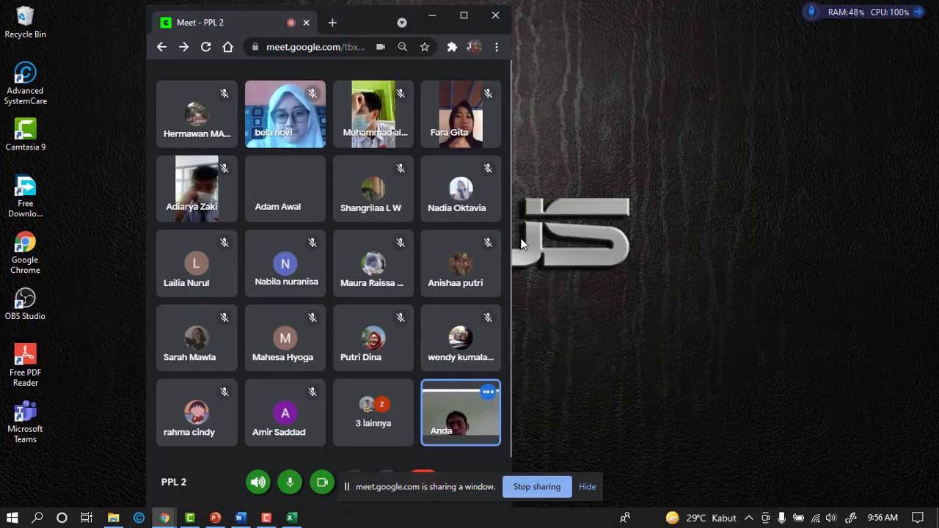
pyautogui.click(464, 16)
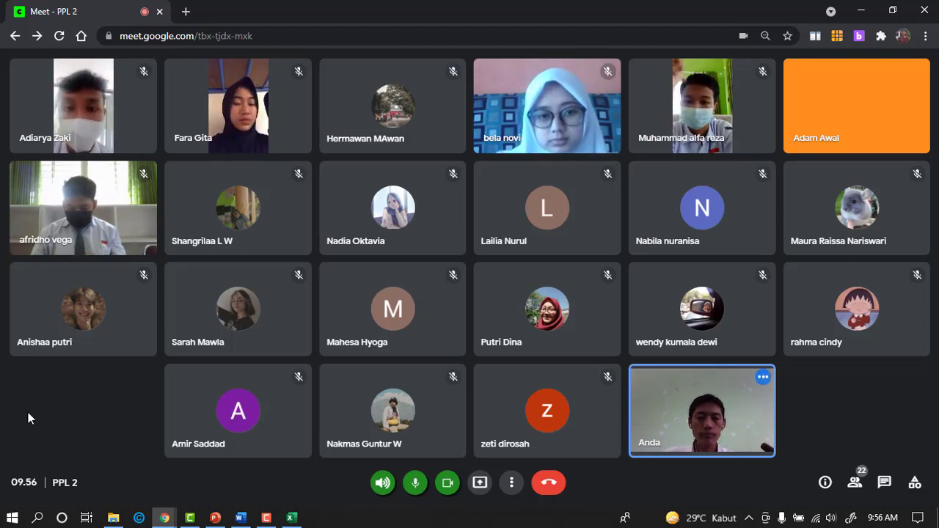
pyautogui.click(415, 487)
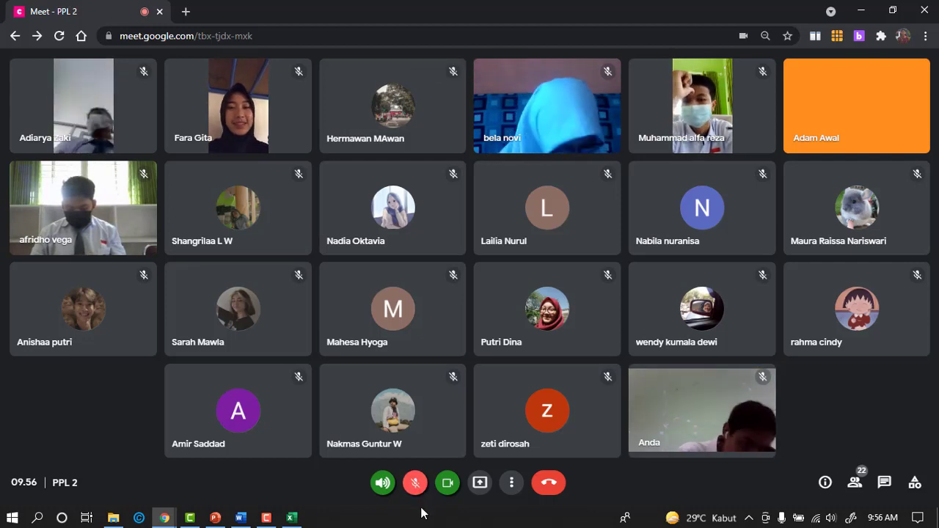
pyautogui.click(415, 483)
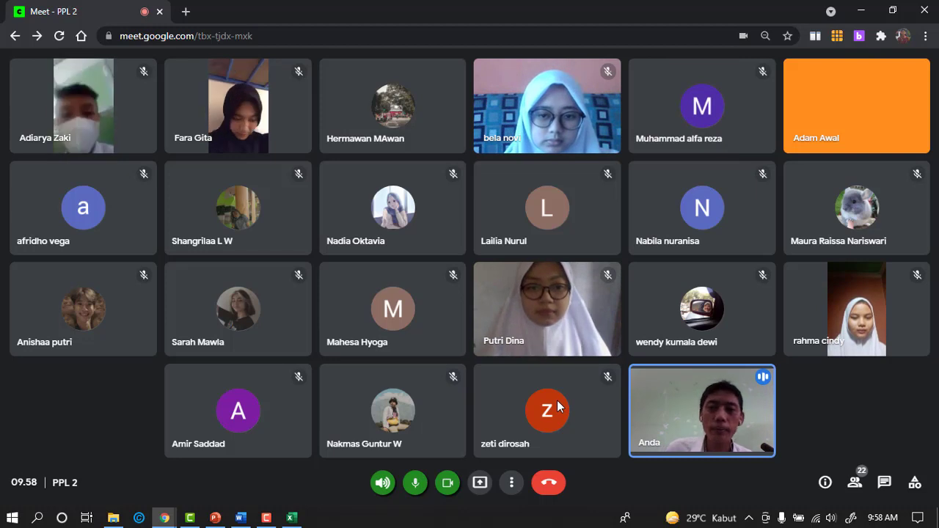
pyautogui.moveTo(557, 406)
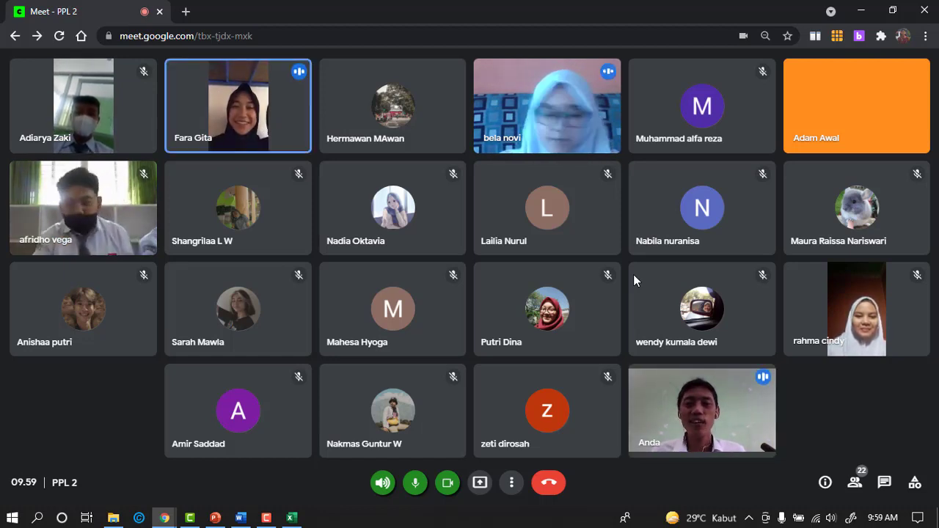
pyautogui.moveTo(458, 214)
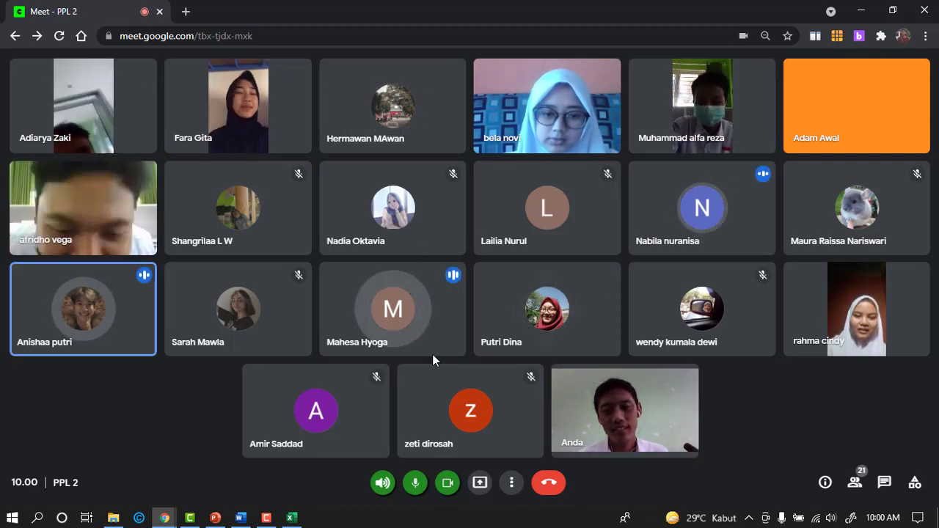
pyautogui.click(266, 518)
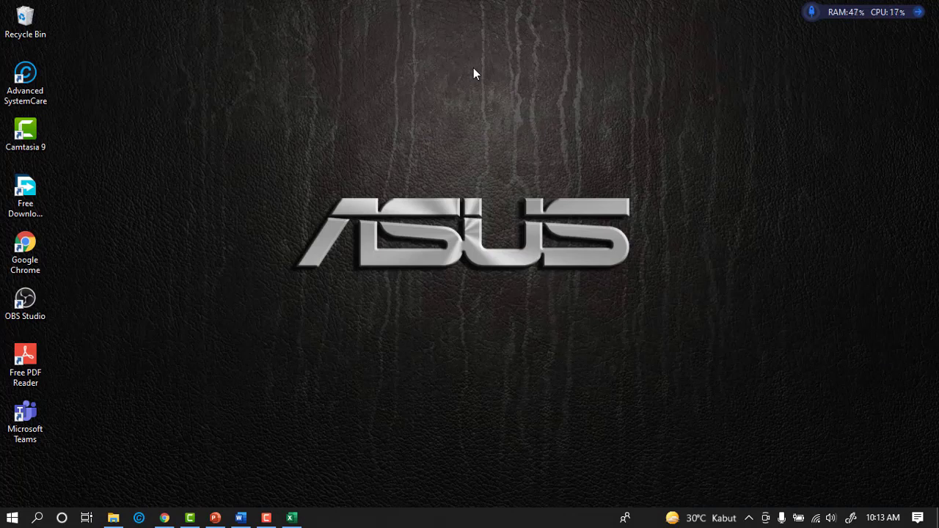
pyautogui.click(266, 518)
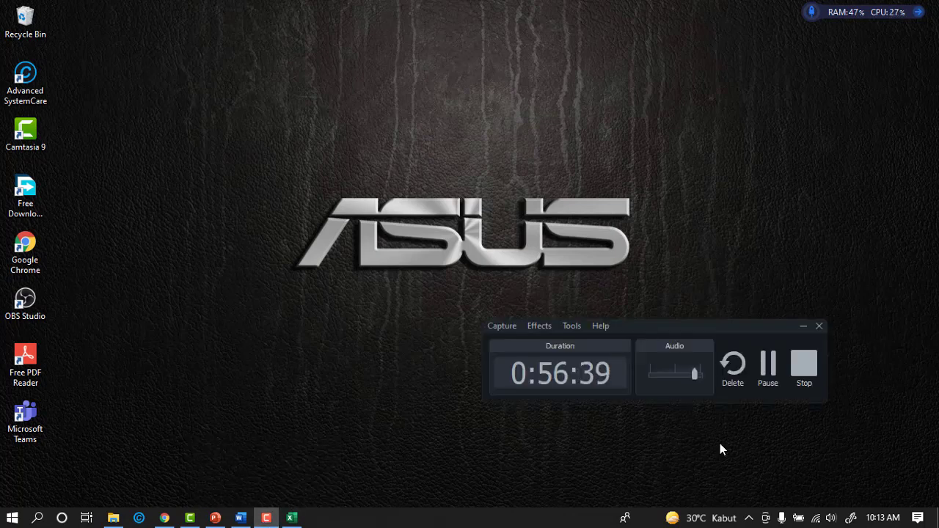